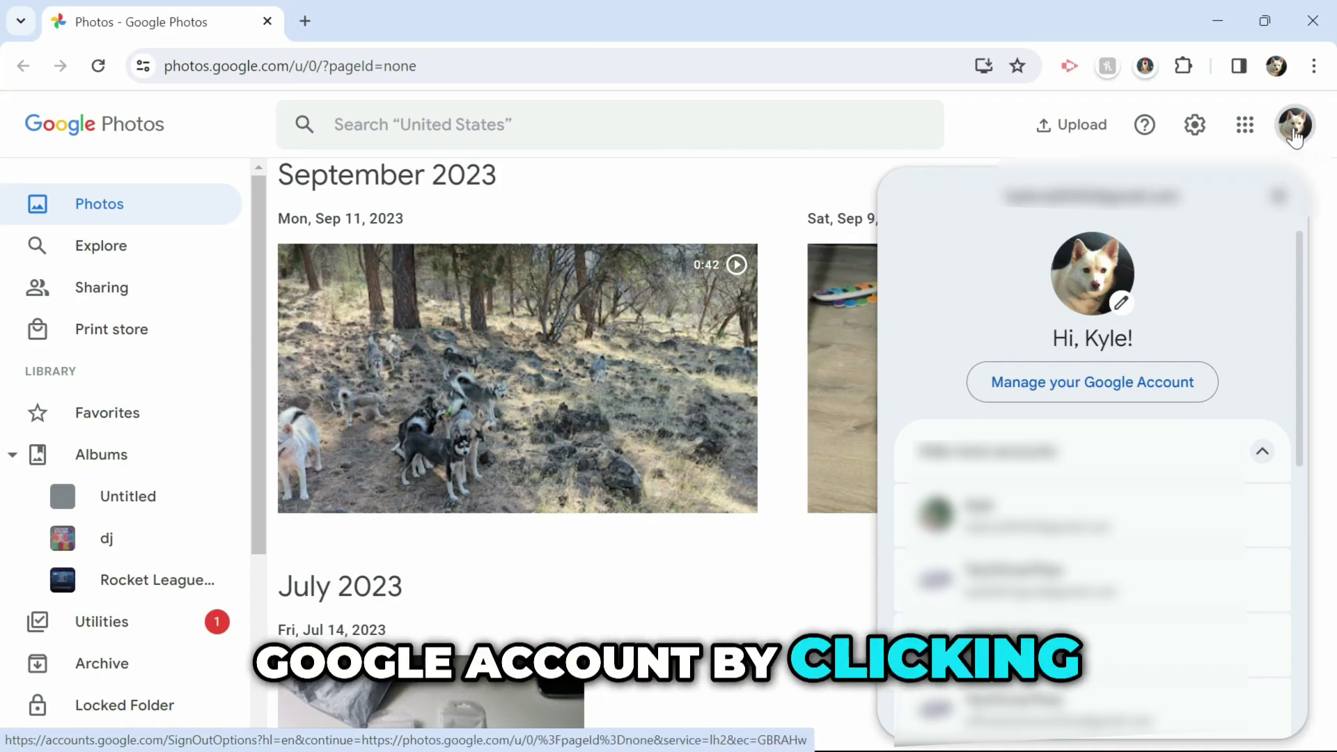
- Open the Data & privacy settings of the Google Account and go to the option for downloading your data
{"action": "left_click", "coordinate": [1071, 396]}
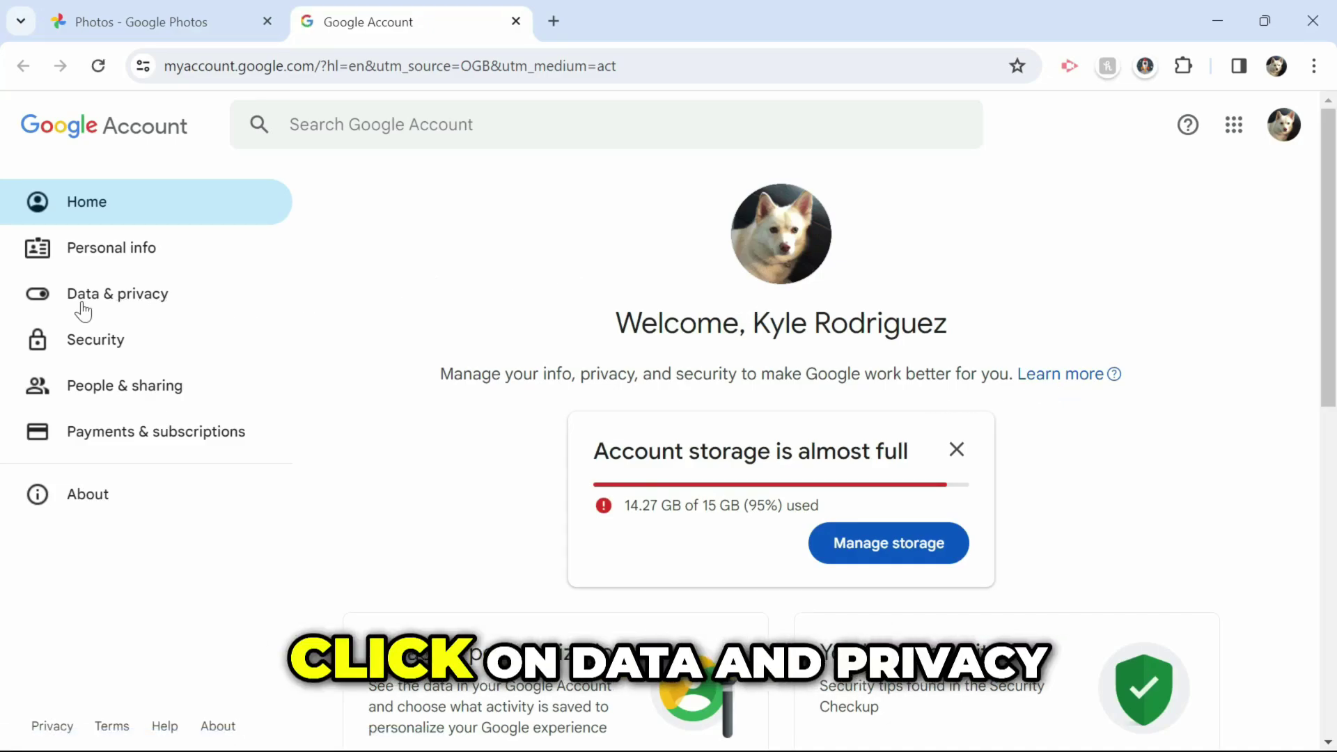
{"action": "left_click", "coordinate": [120, 297]}
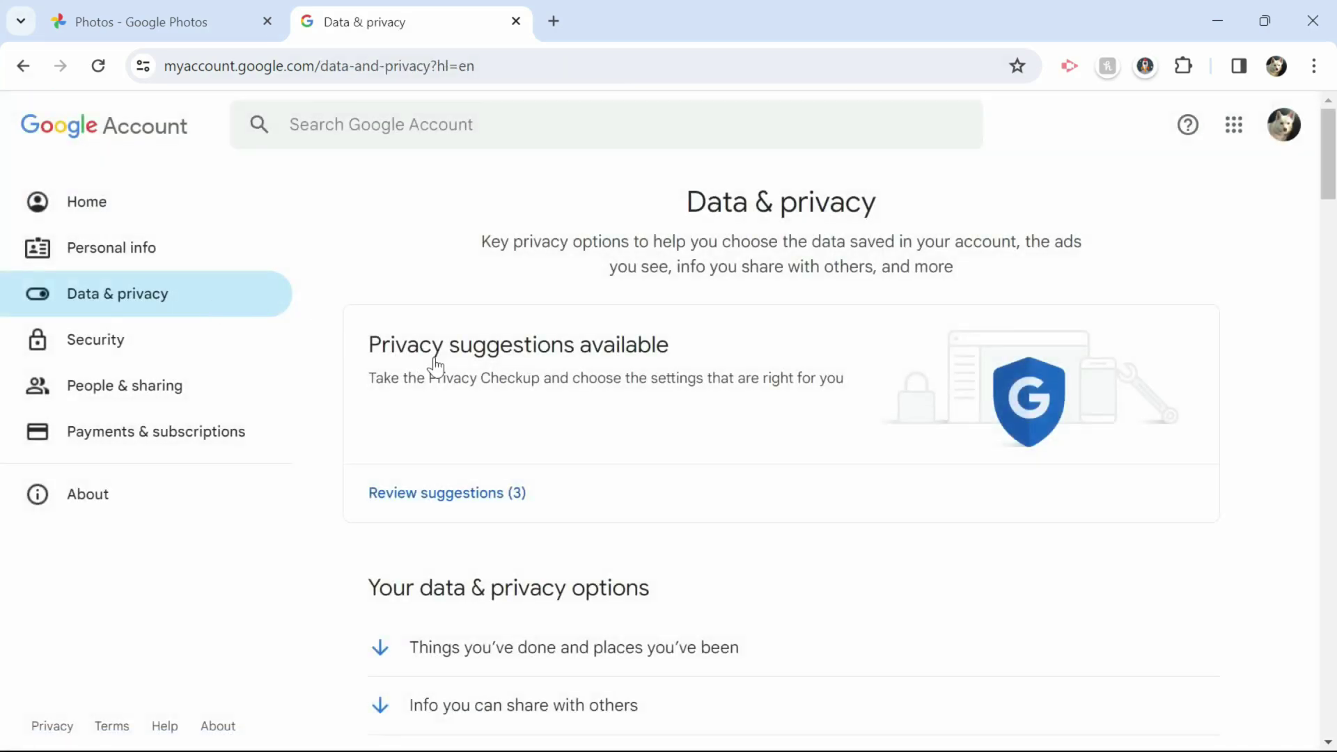
{"action": "scroll", "coordinate": [633, 356], "scroll_direction": "down", "scroll_amount": 12}
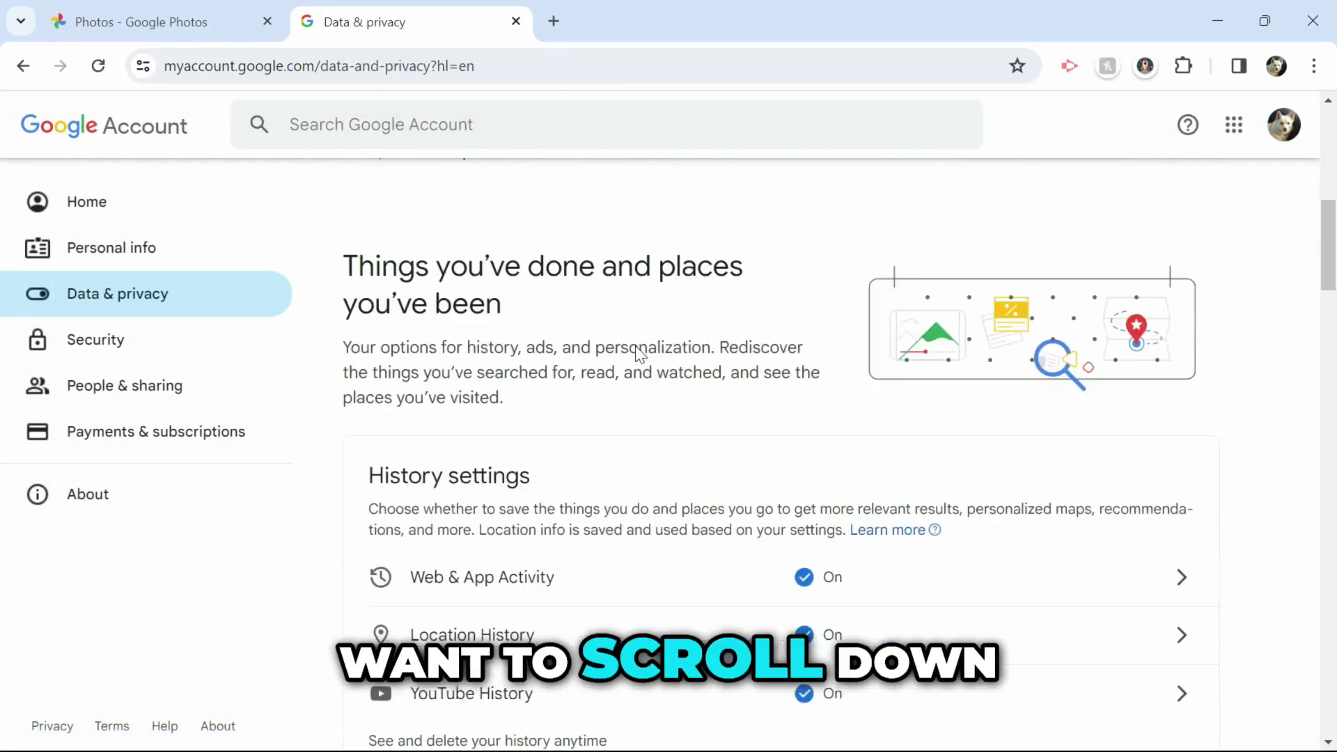
{"action": "scroll", "coordinate": [635, 349], "scroll_direction": "down", "scroll_amount": 20}
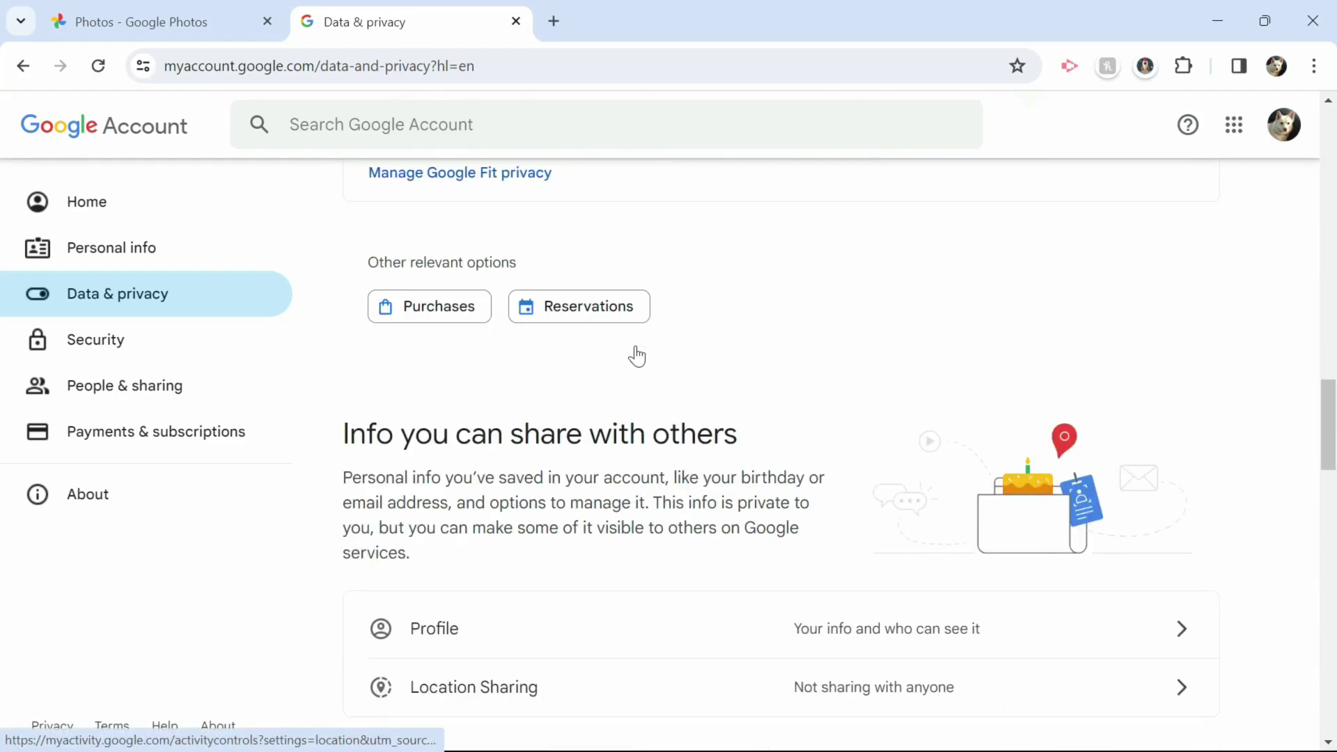
{"action": "scroll", "coordinate": [636, 357], "scroll_direction": "down", "scroll_amount": 12}
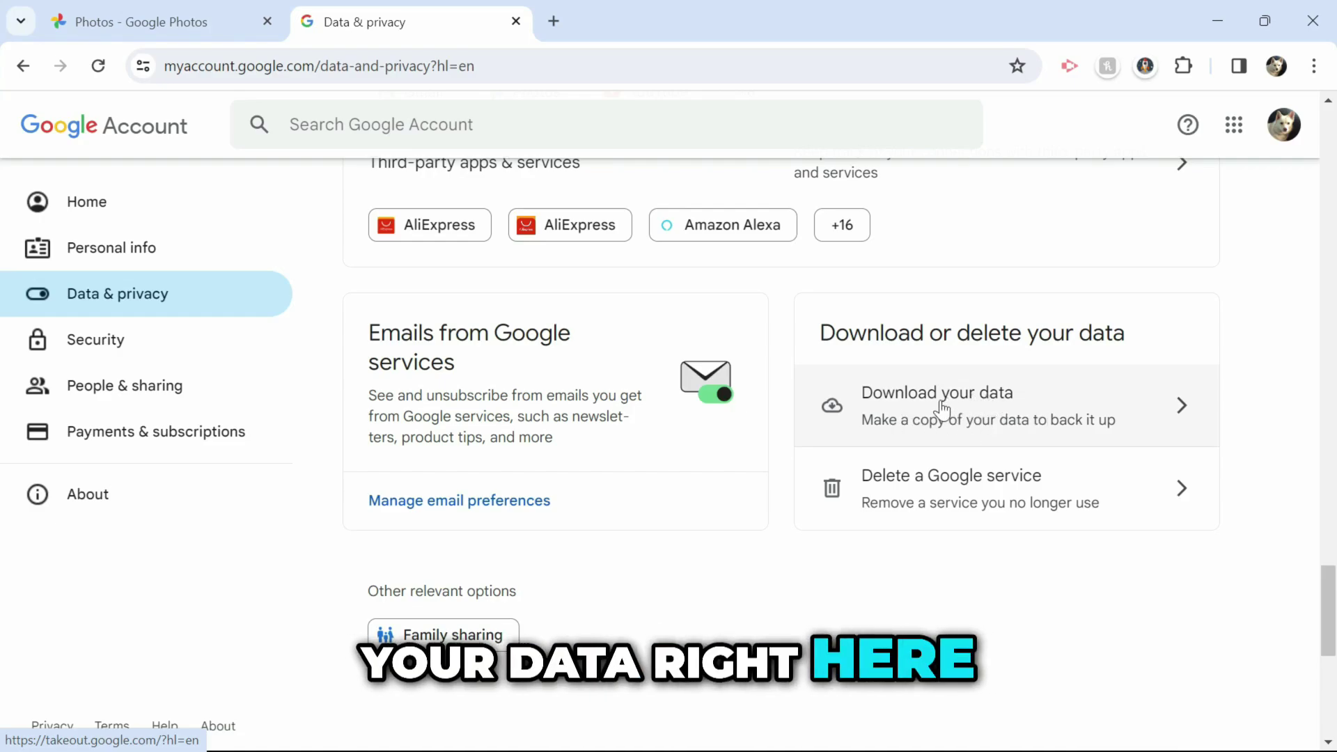
{"action": "left_click", "coordinate": [943, 409]}
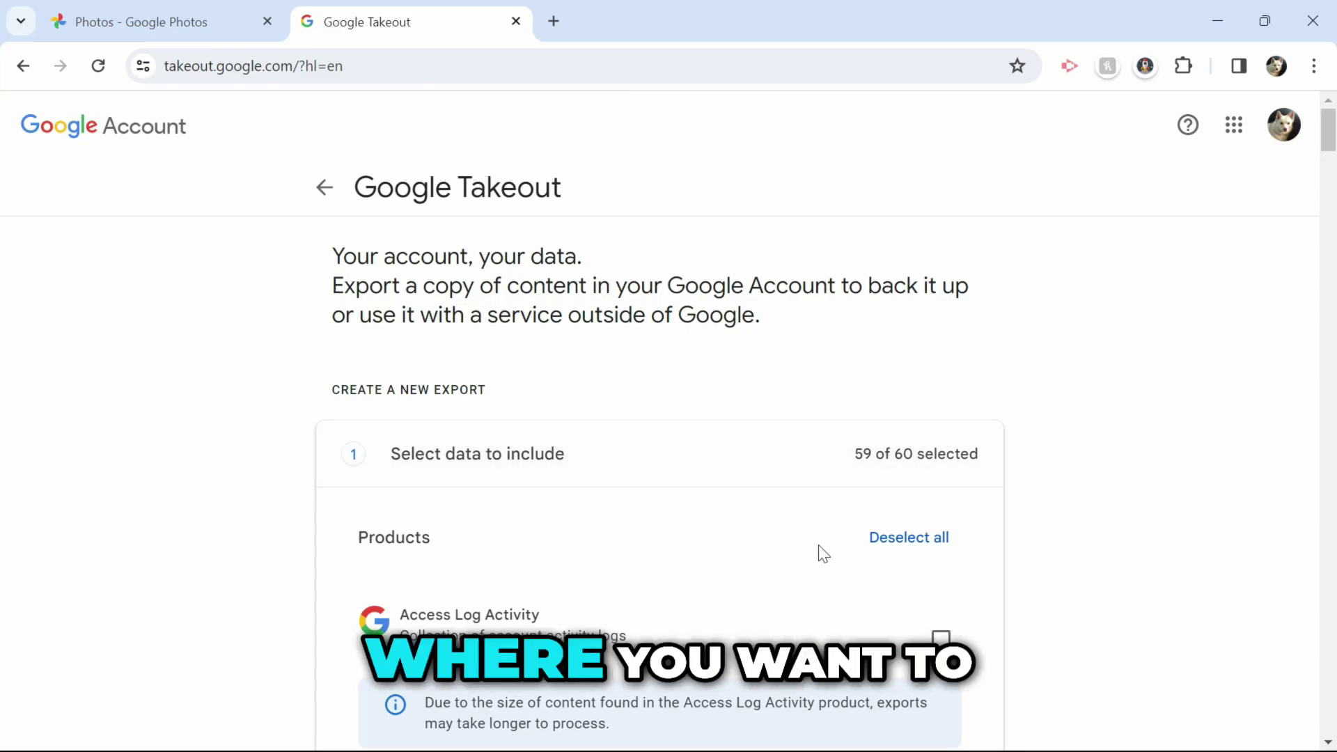
- Deselect all products in the new Takeout export and include only Google Photos with all photo albums
{"action": "left_click", "coordinate": [909, 550]}
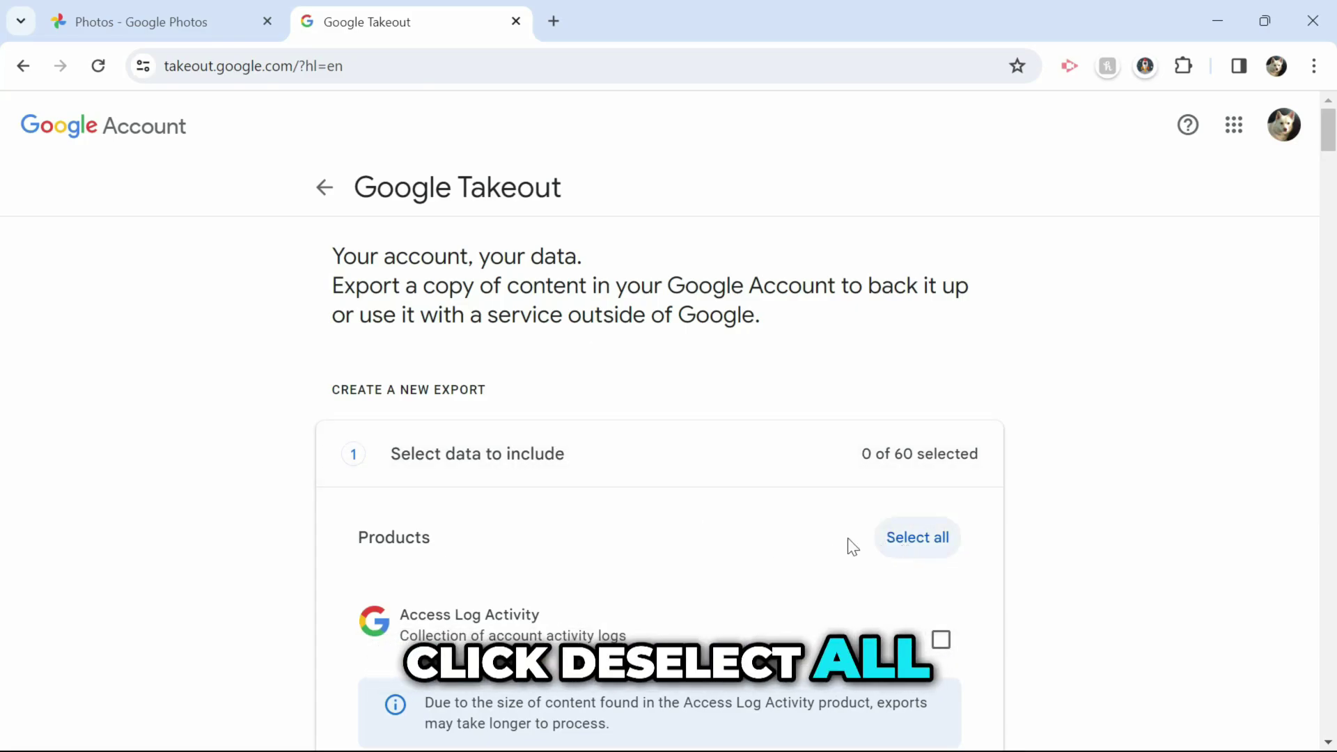
{"action": "scroll", "coordinate": [576, 496], "scroll_direction": "down", "scroll_amount": 10}
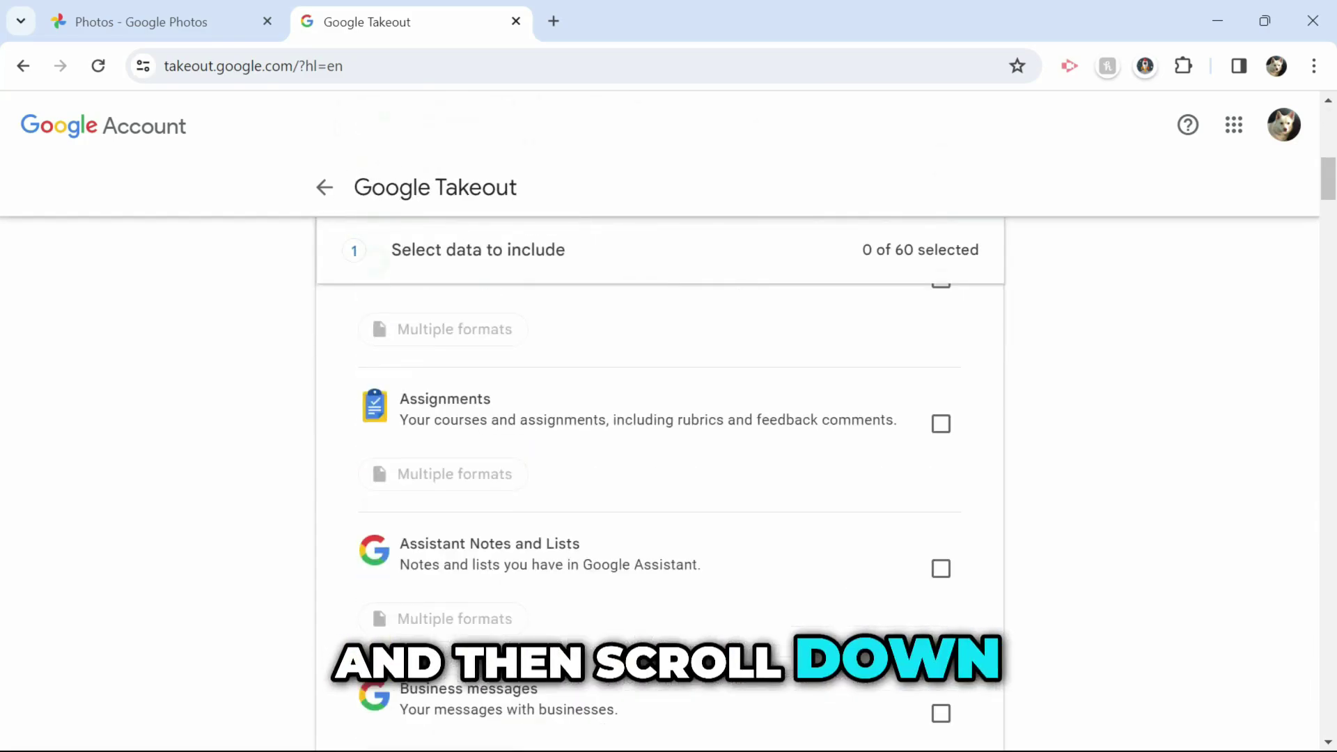
{"action": "scroll", "coordinate": [570, 489], "scroll_direction": "down", "scroll_amount": 15}
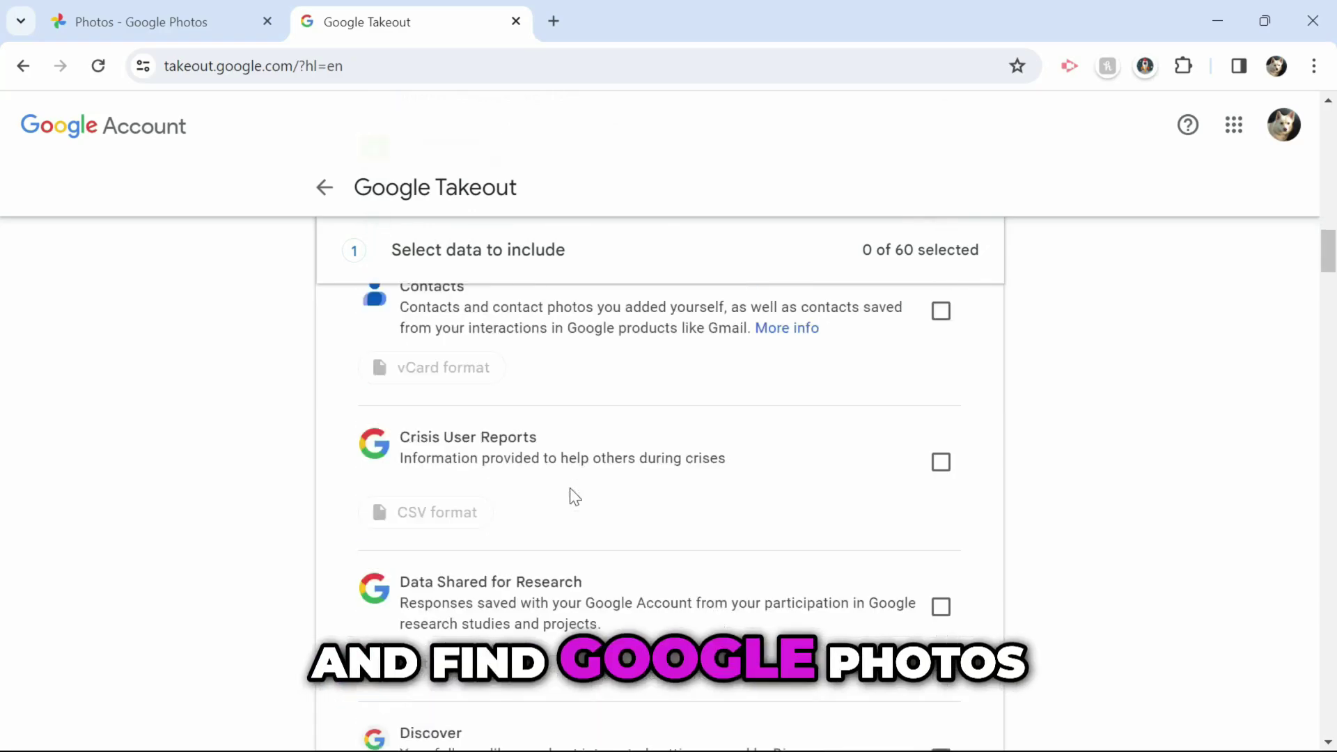
{"action": "scroll", "coordinate": [570, 496], "scroll_direction": "down", "scroll_amount": 15}
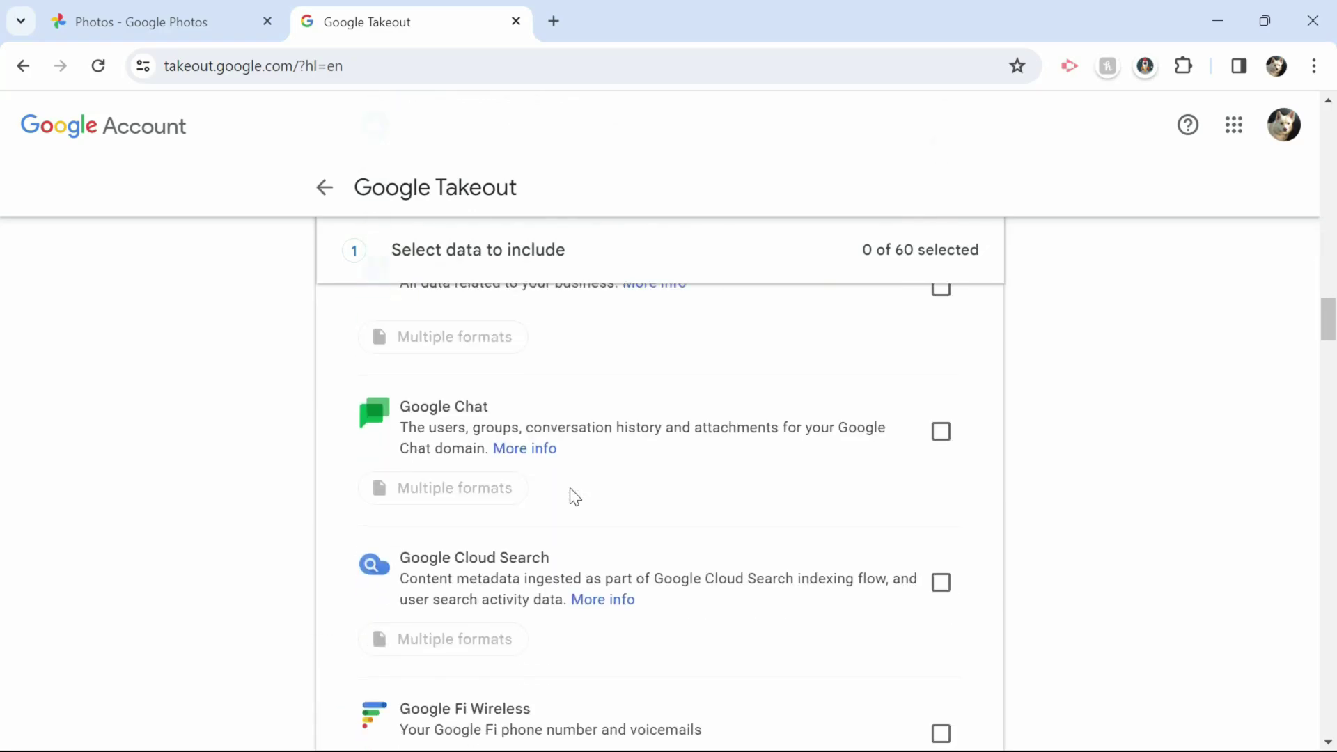
{"action": "scroll", "coordinate": [576, 496], "scroll_direction": "down", "scroll_amount": 6}
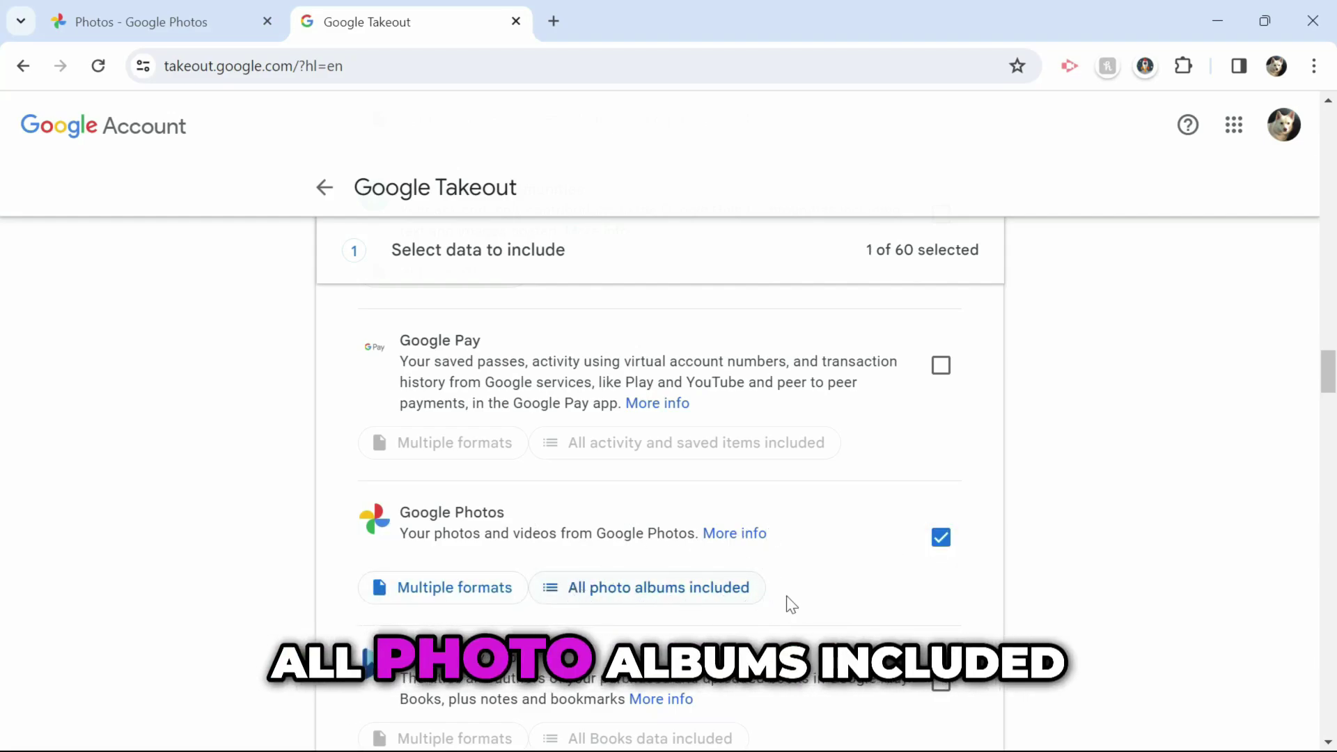
{"action": "scroll", "coordinate": [436, 503], "scroll_direction": "down", "scroll_amount": 15}
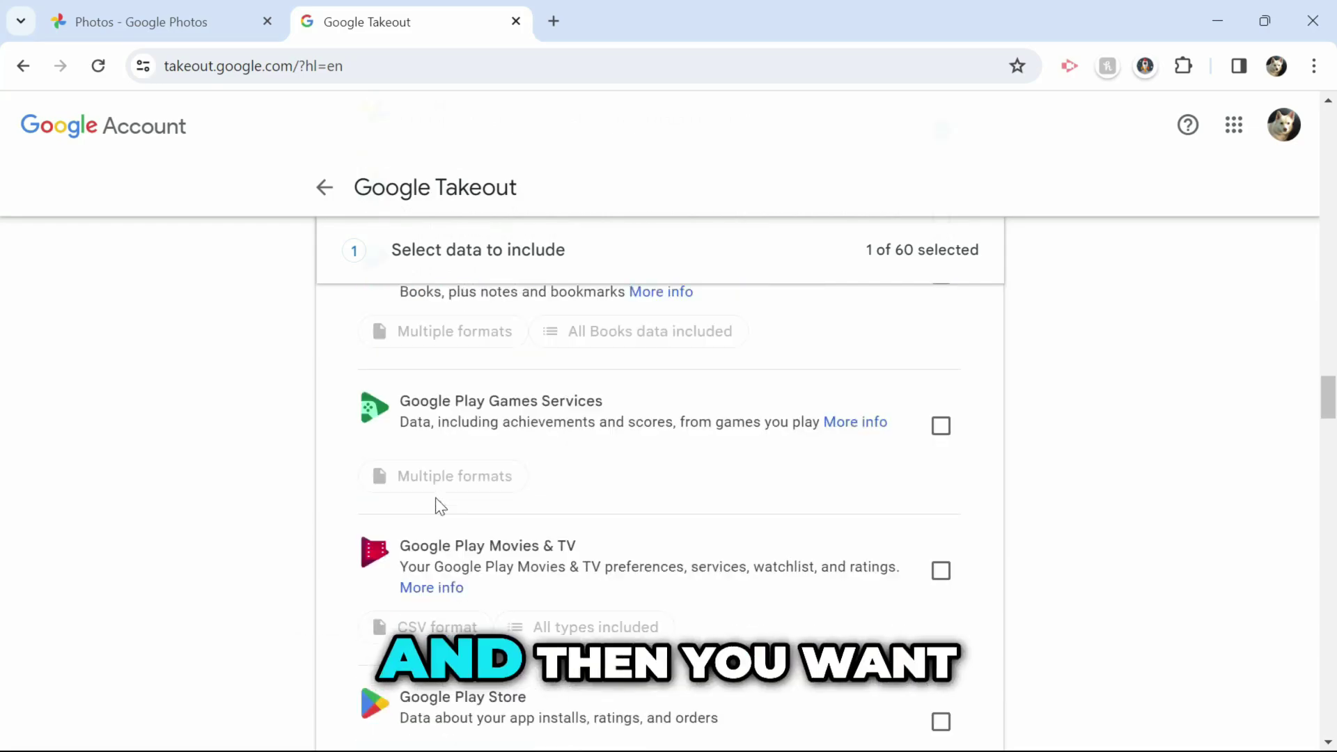
{"action": "scroll", "coordinate": [437, 503], "scroll_direction": "down", "scroll_amount": 15}
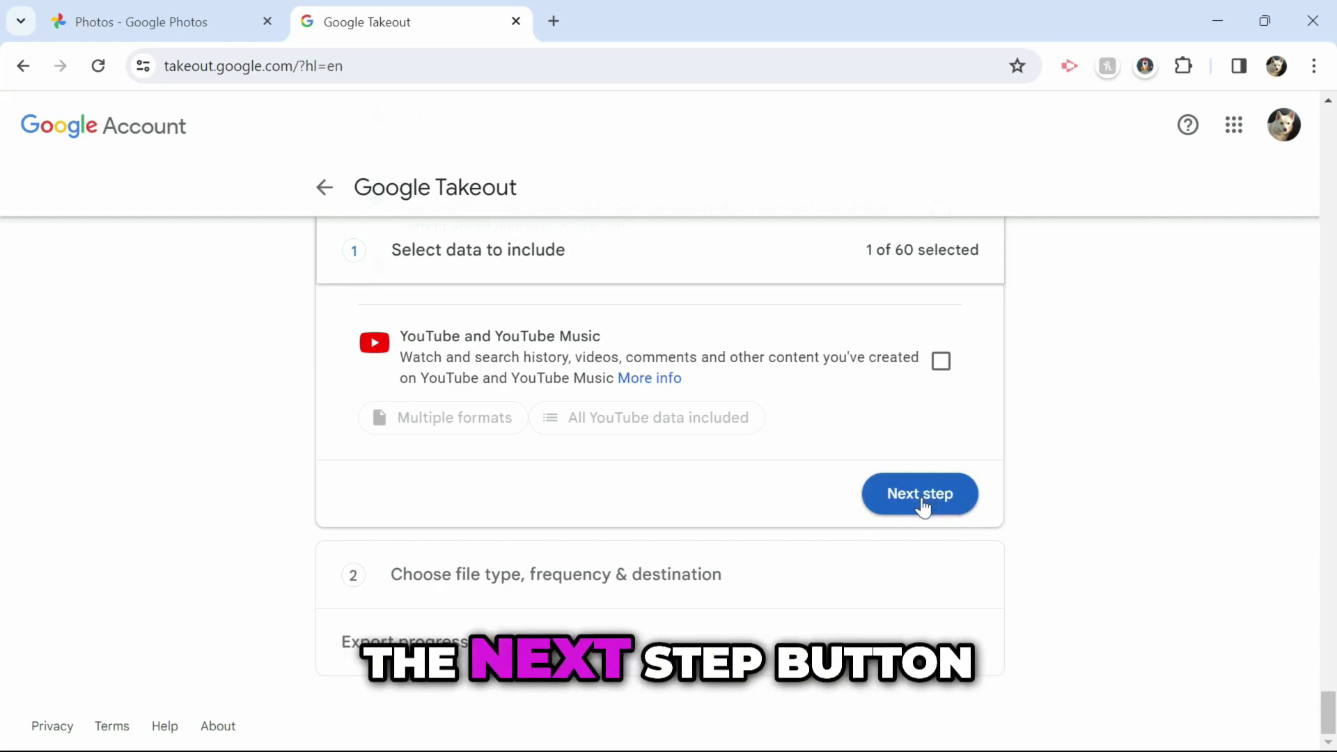
- Proceed with the product selection and grant Google Takeout all requested access to the Google Photos library and photo locations
{"action": "left_click", "coordinate": [921, 496]}
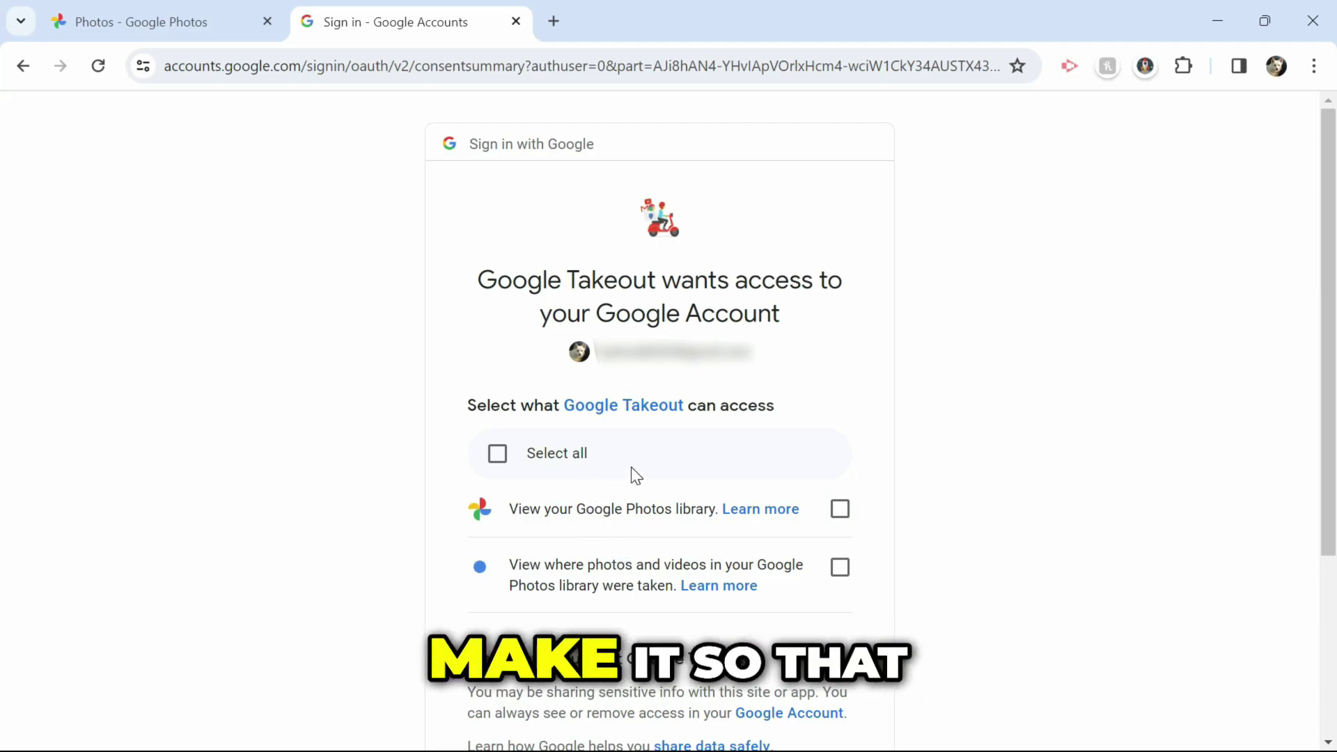
{"action": "scroll", "coordinate": [751, 438], "scroll_direction": "down", "scroll_amount": 2}
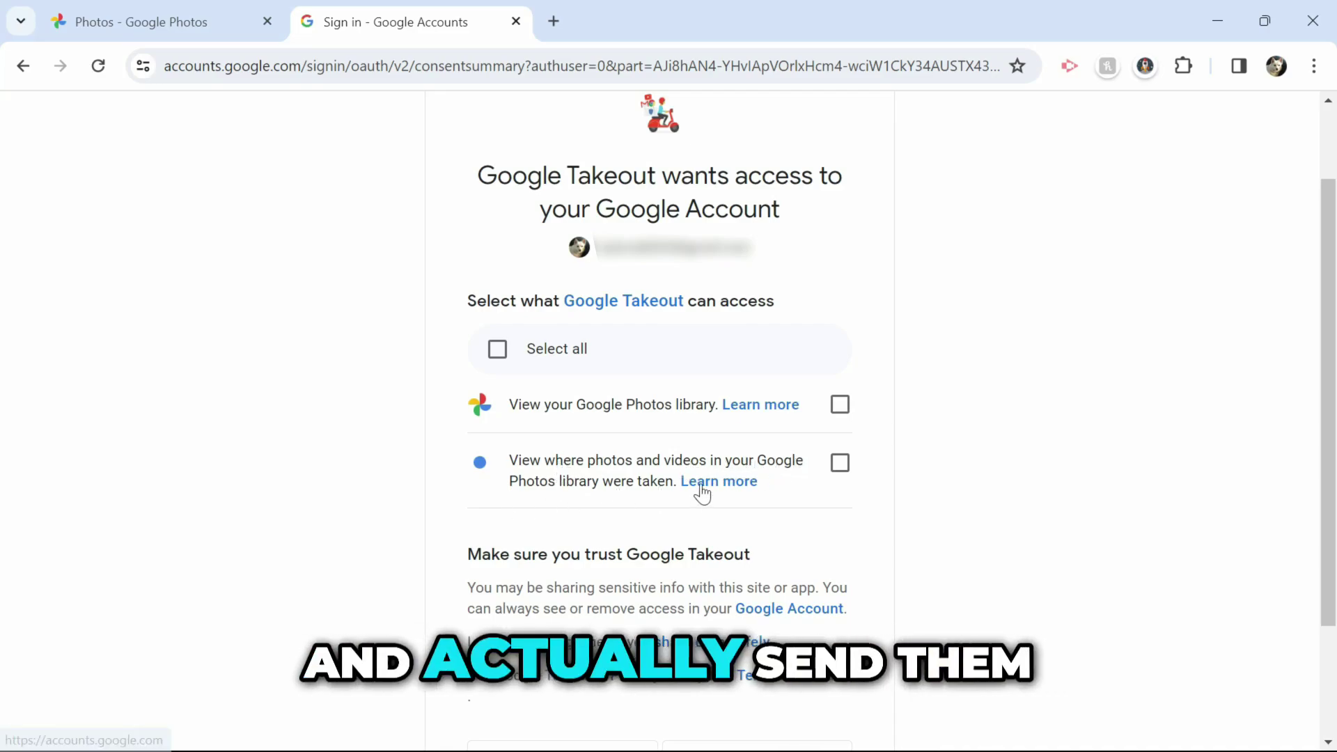
{"action": "left_click", "coordinate": [496, 350]}
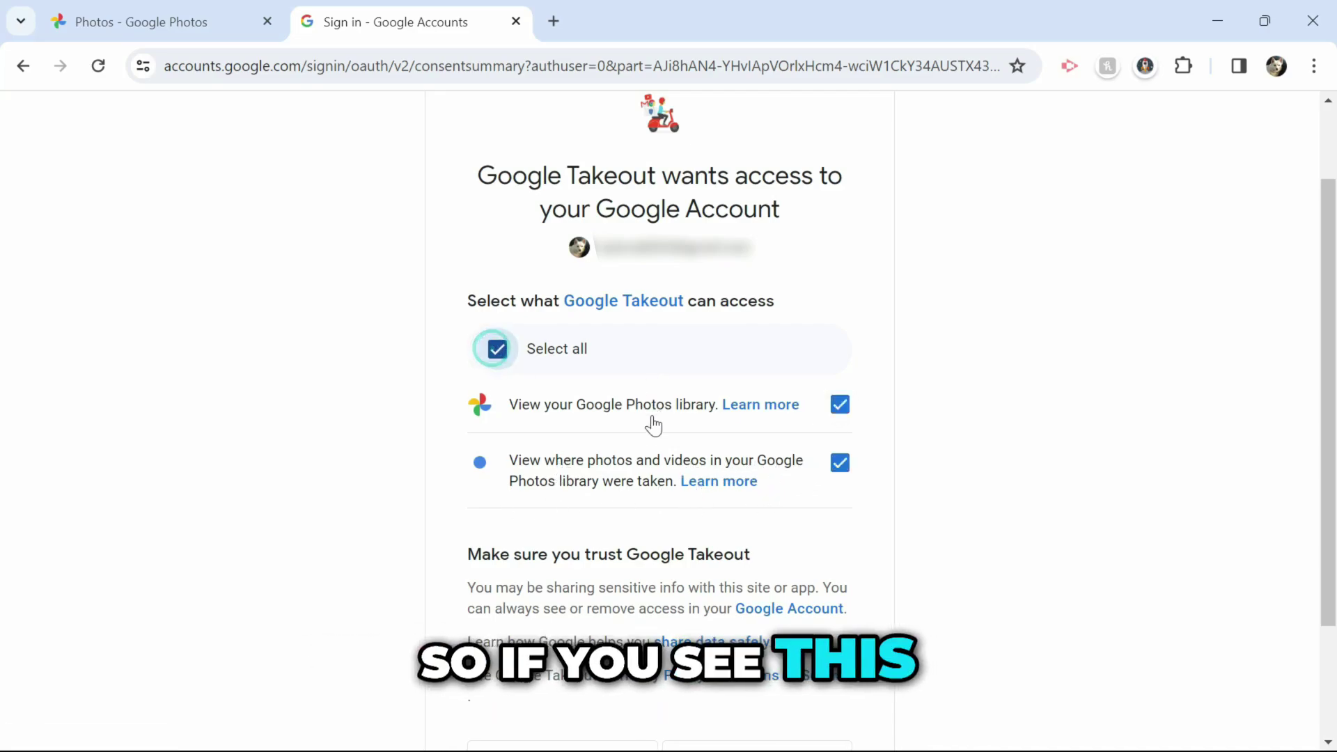
{"action": "scroll", "coordinate": [738, 436], "scroll_direction": "down", "scroll_amount": 3}
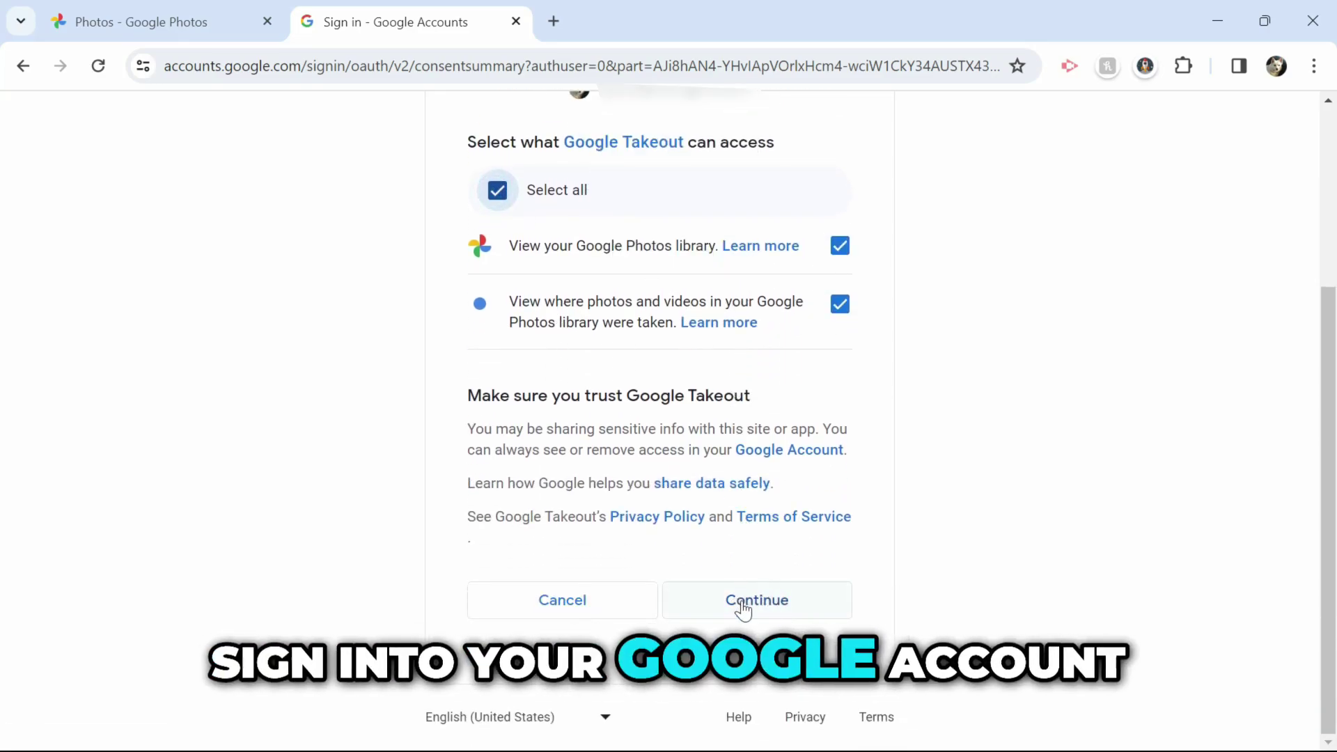
{"action": "left_click", "coordinate": [758, 610]}
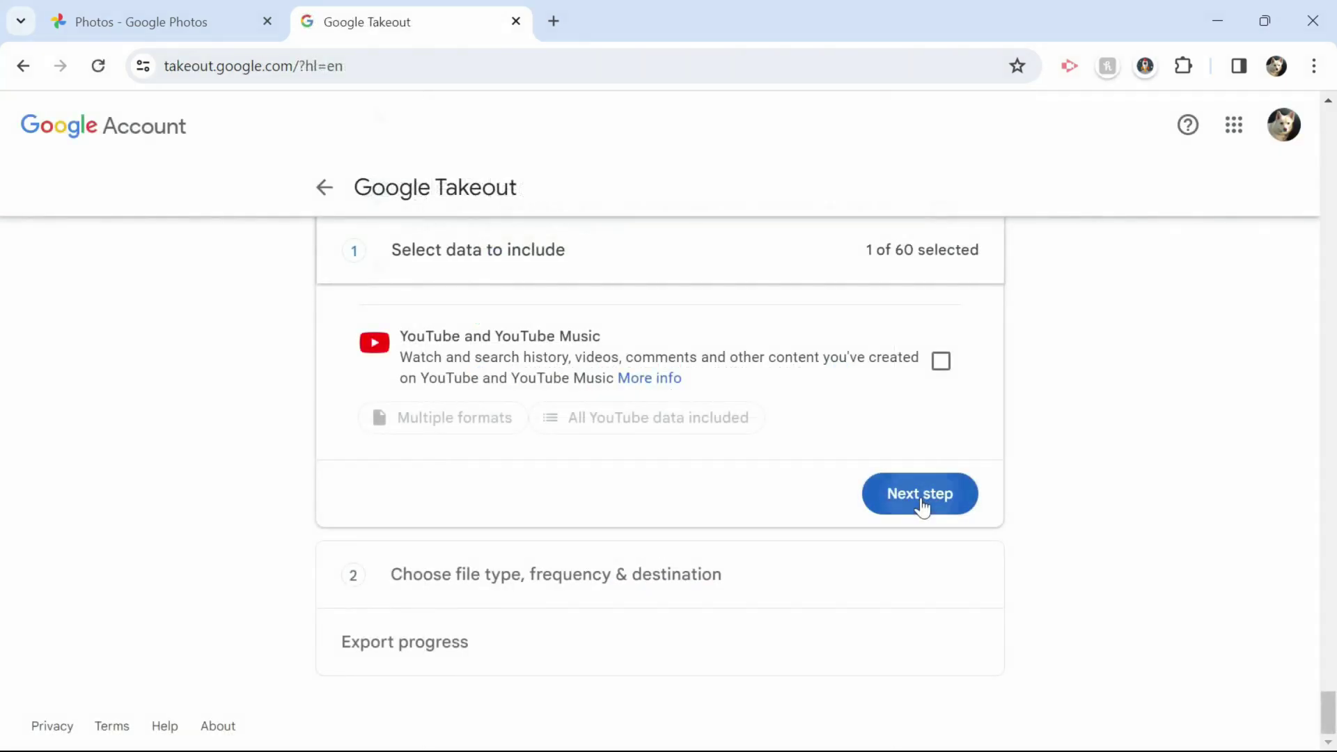
- Create a one-time export delivered as a download link via email, using .zip files with a 2 GB file size
{"action": "left_click", "coordinate": [922, 505]}
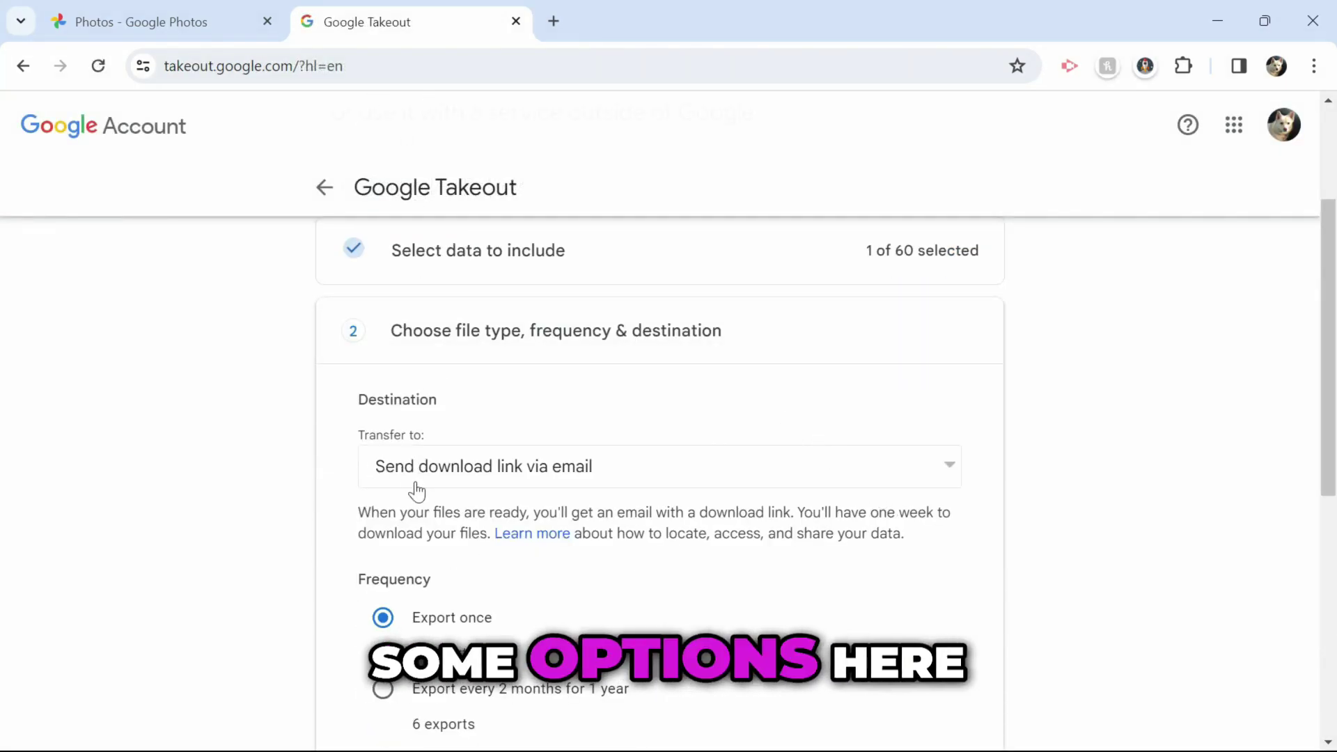
{"action": "left_click", "coordinate": [463, 491]}
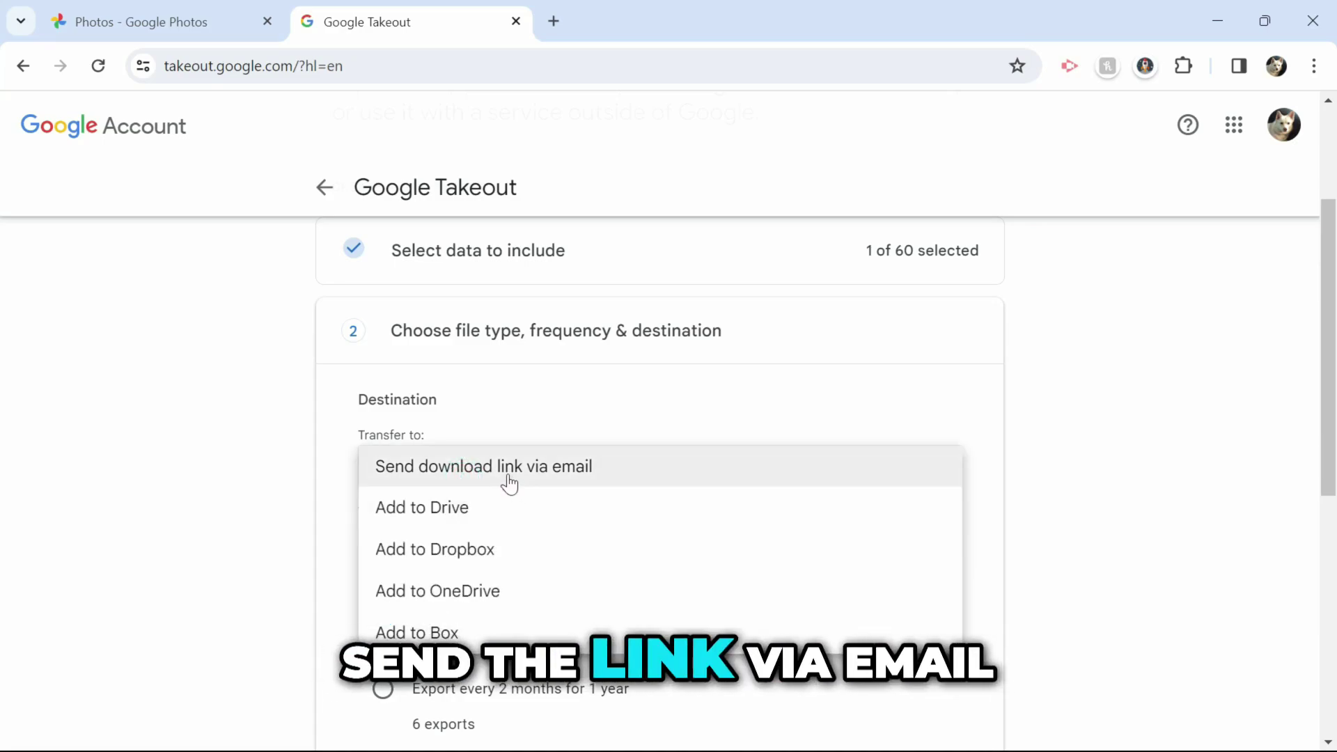
{"action": "left_click", "coordinate": [512, 402]}
{"action": "scroll", "coordinate": [568, 586], "scroll_direction": "down", "scroll_amount": 3}
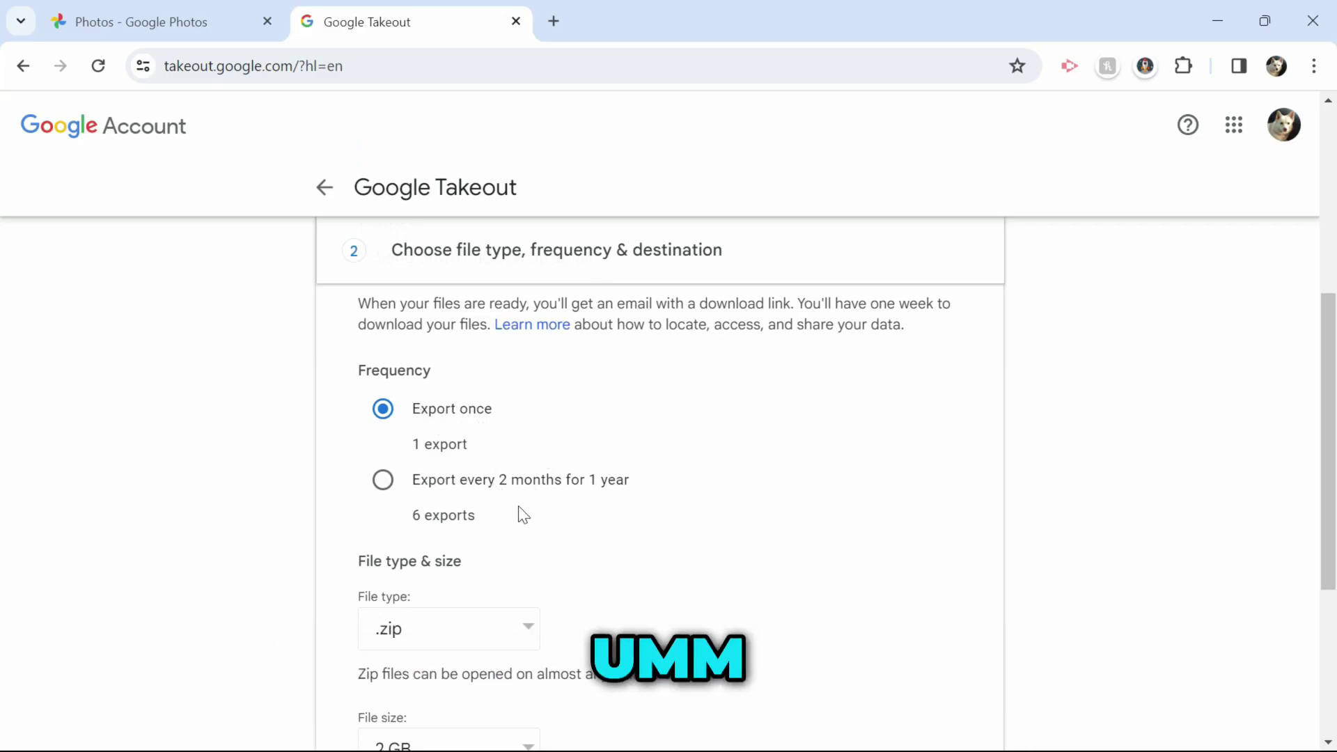
{"action": "scroll", "coordinate": [523, 517], "scroll_direction": "down", "scroll_amount": 3}
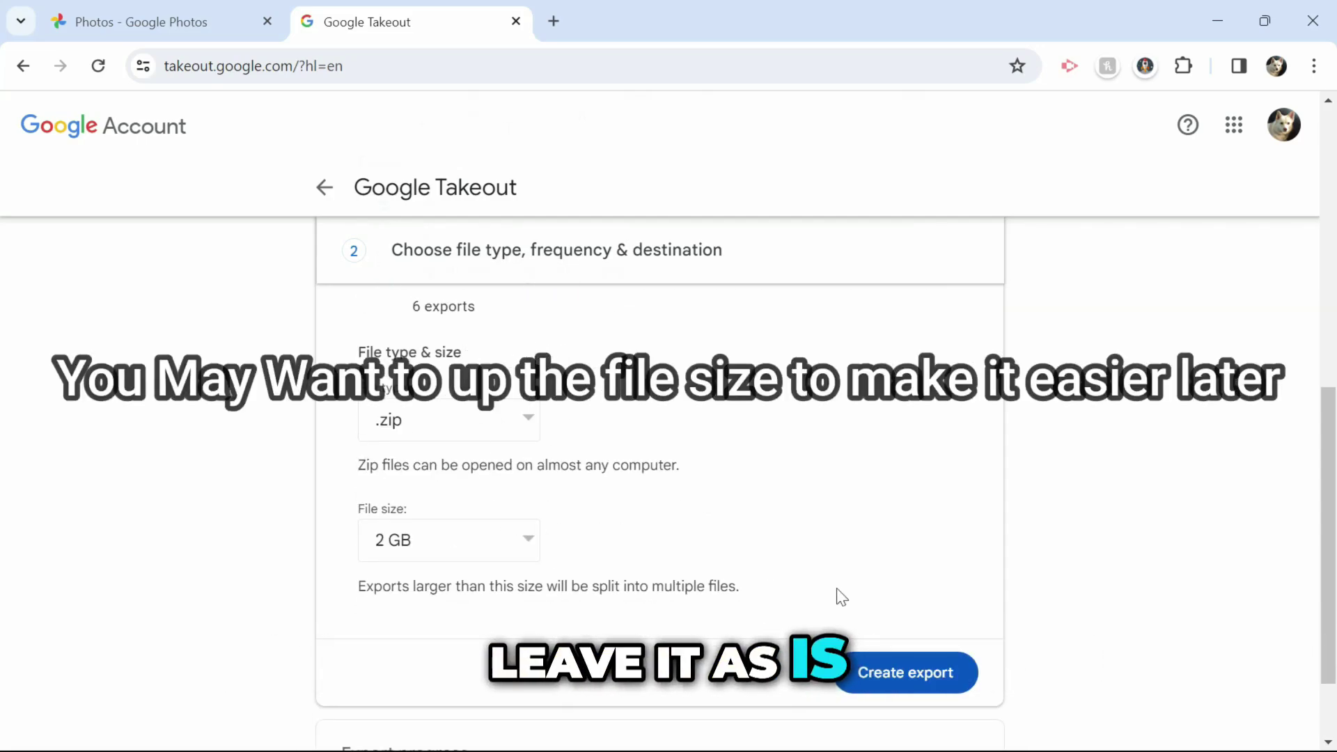
{"action": "left_click", "coordinate": [905, 679]}
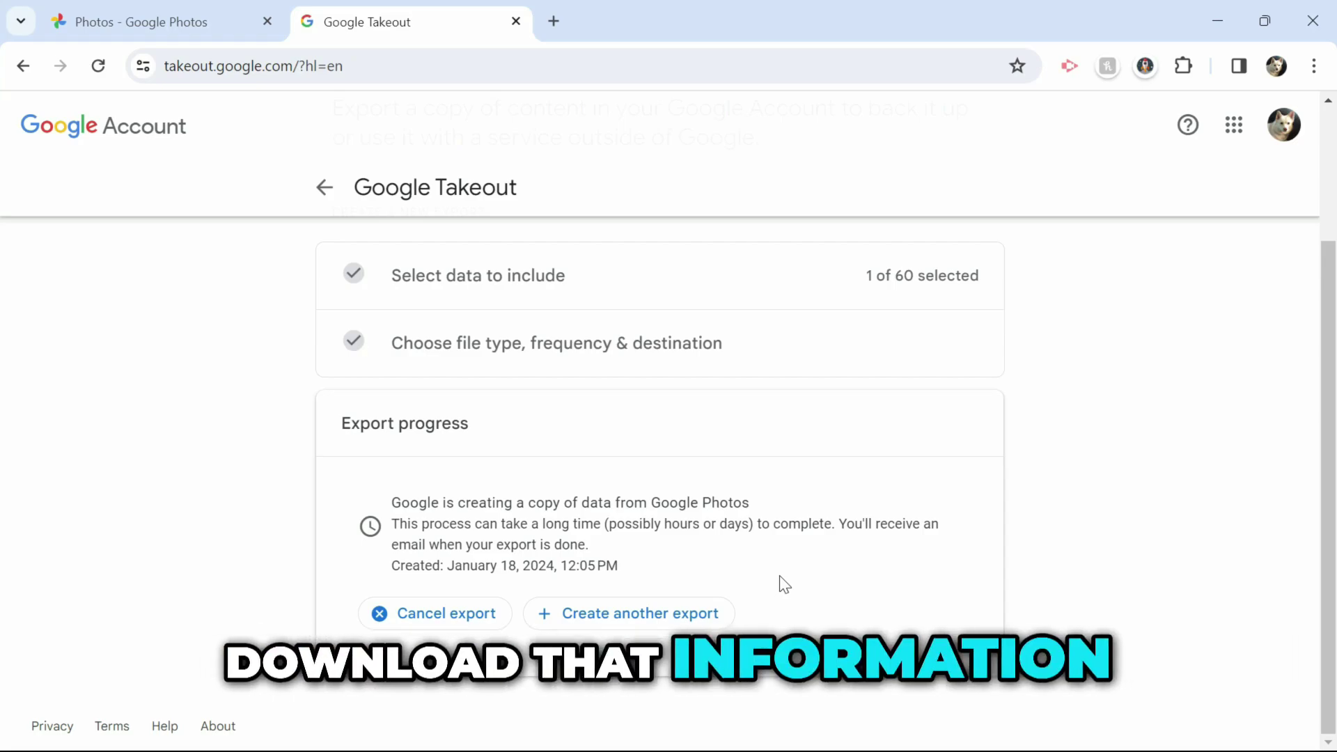
{"action": "left_click_drag", "start_coordinate": [662, 524], "coordinate": [757, 524]}
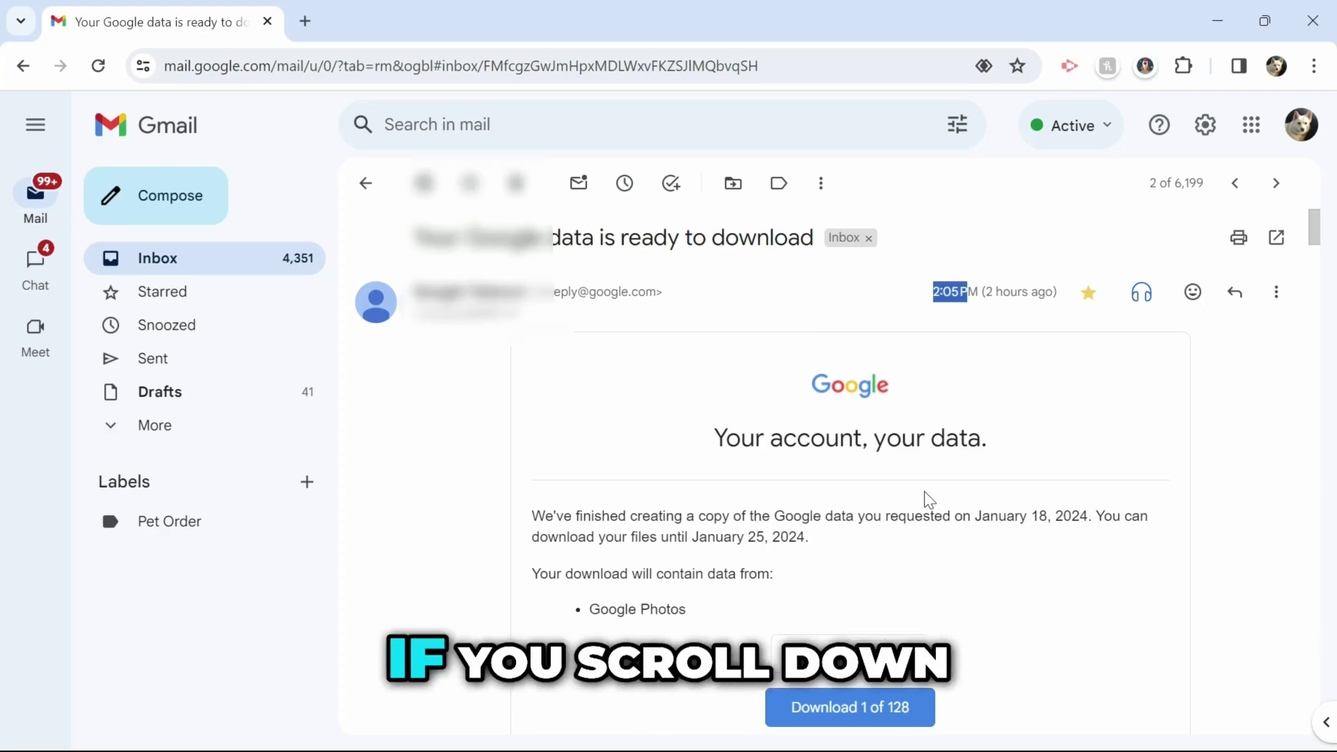
- In the Gmail message announcing the finished export, start download 1 of 128 and verify the account with its password
{"action": "scroll", "coordinate": [930, 507], "scroll_direction": "down", "scroll_amount": 3}
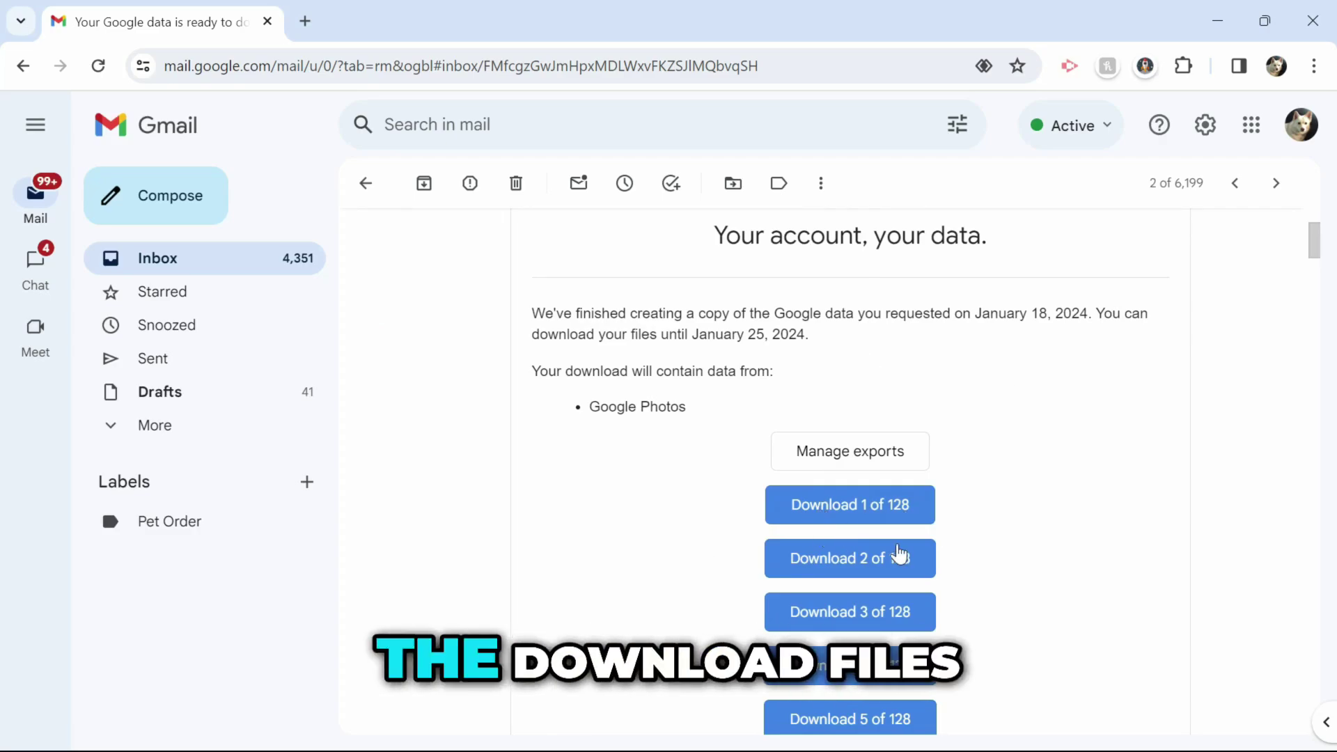
{"action": "scroll", "coordinate": [899, 555], "scroll_direction": "down", "scroll_amount": 6}
{"action": "scroll", "coordinate": [903, 554], "scroll_direction": "down", "scroll_amount": 20}
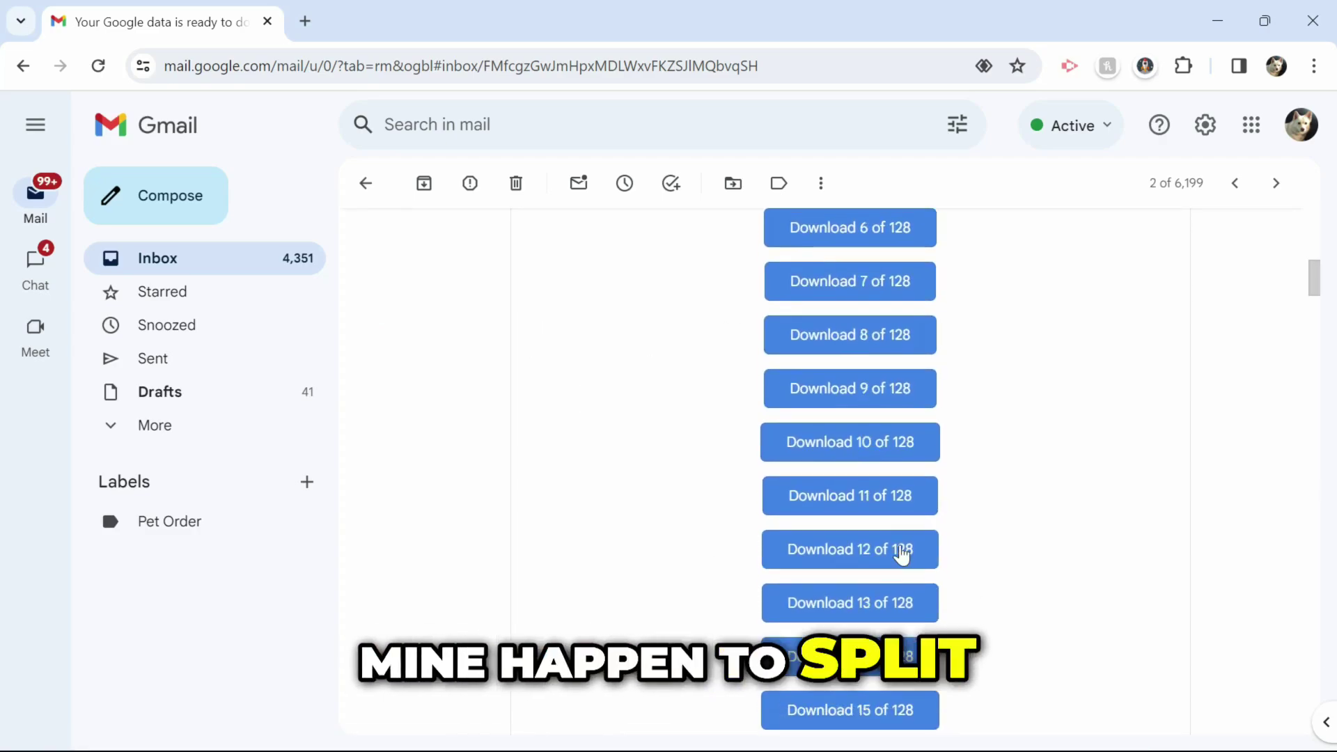
{"action": "scroll", "coordinate": [900, 560], "scroll_direction": "down", "scroll_amount": 20}
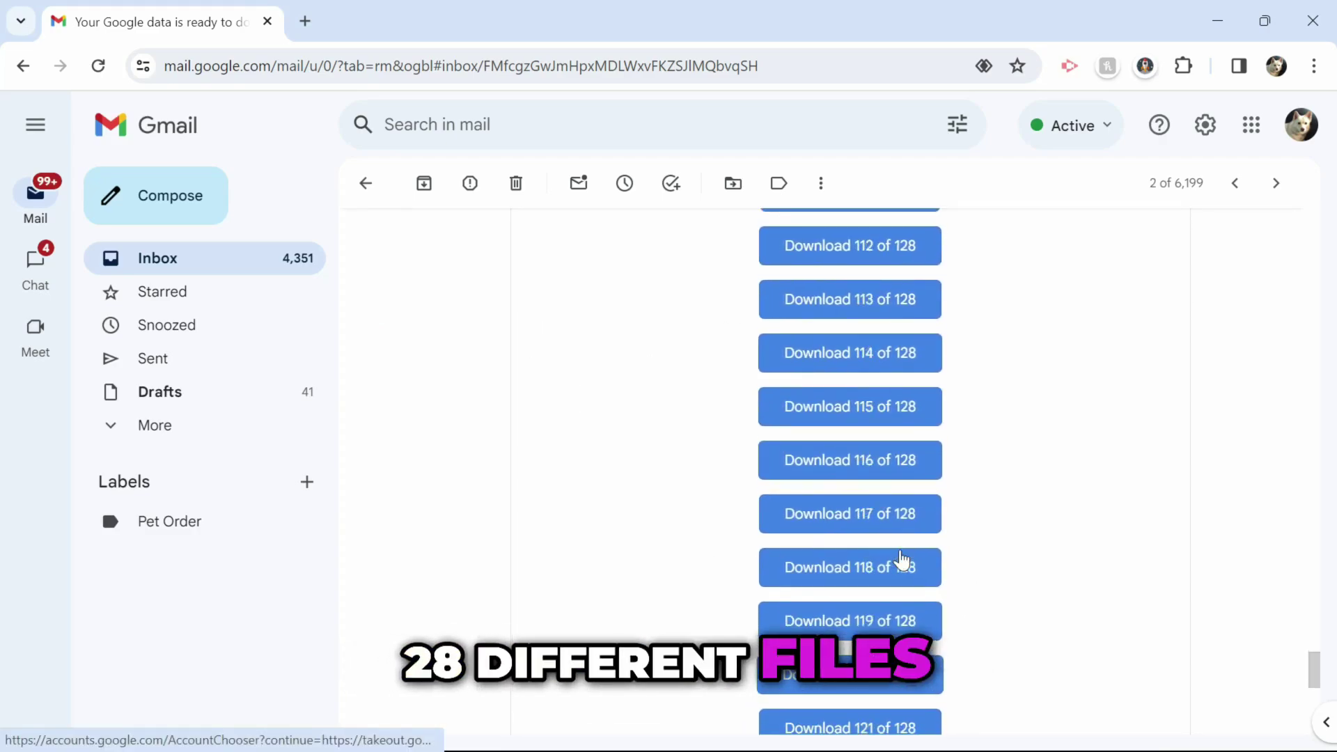
{"action": "scroll", "coordinate": [871, 533], "scroll_direction": "up", "scroll_amount": 20}
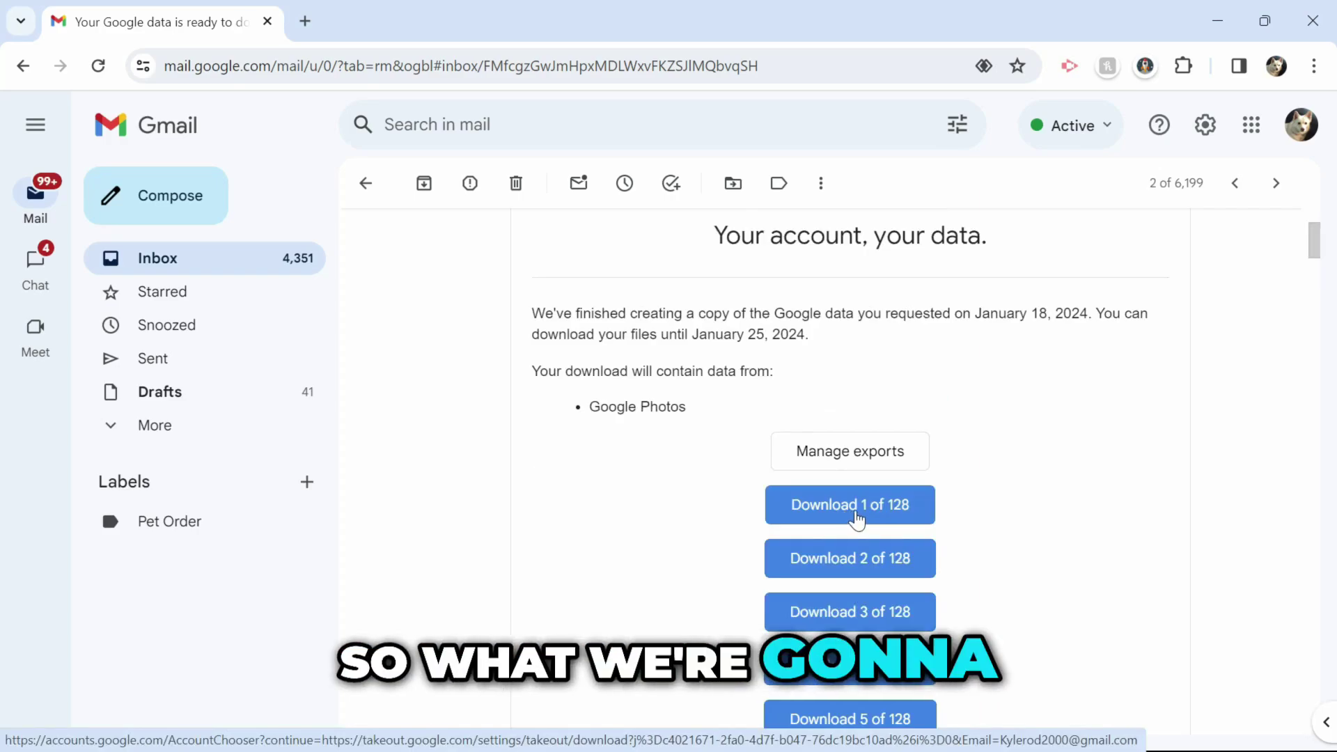
{"action": "left_click", "coordinate": [849, 511]}
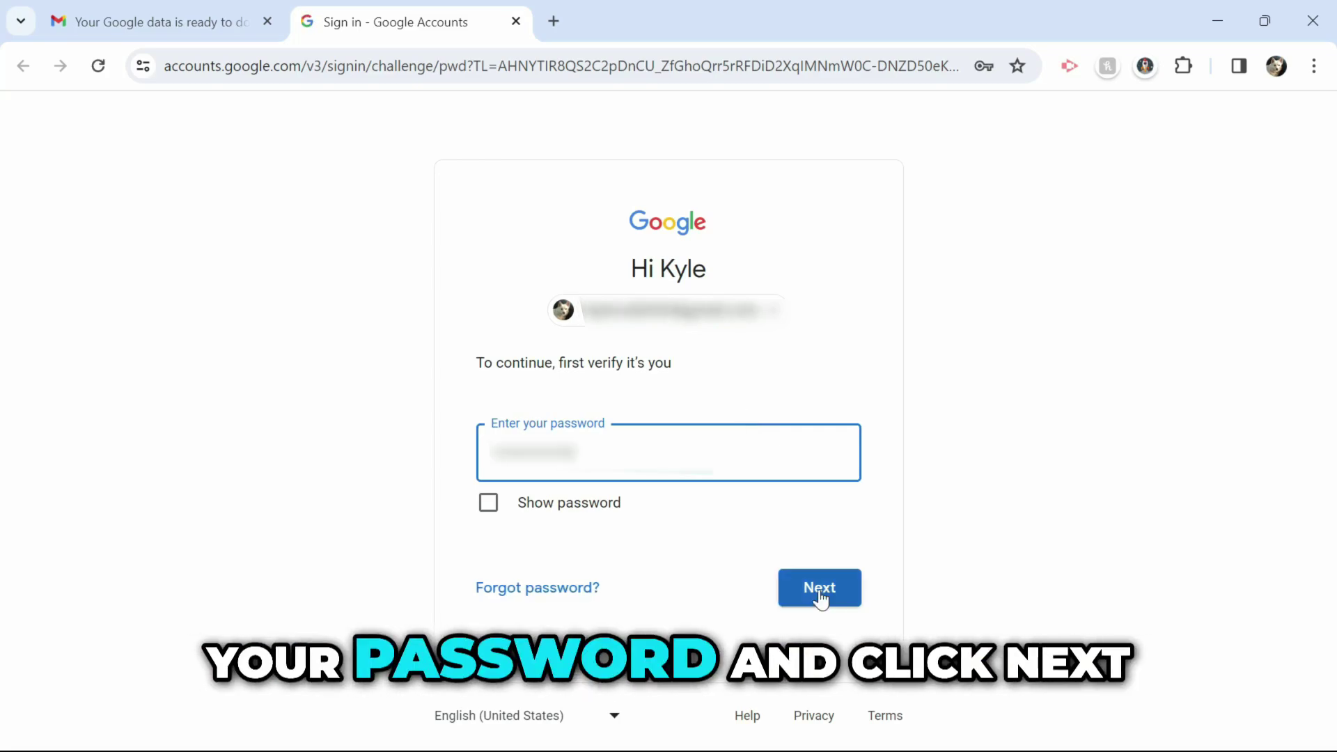
{"action": "left_click", "coordinate": [820, 589]}
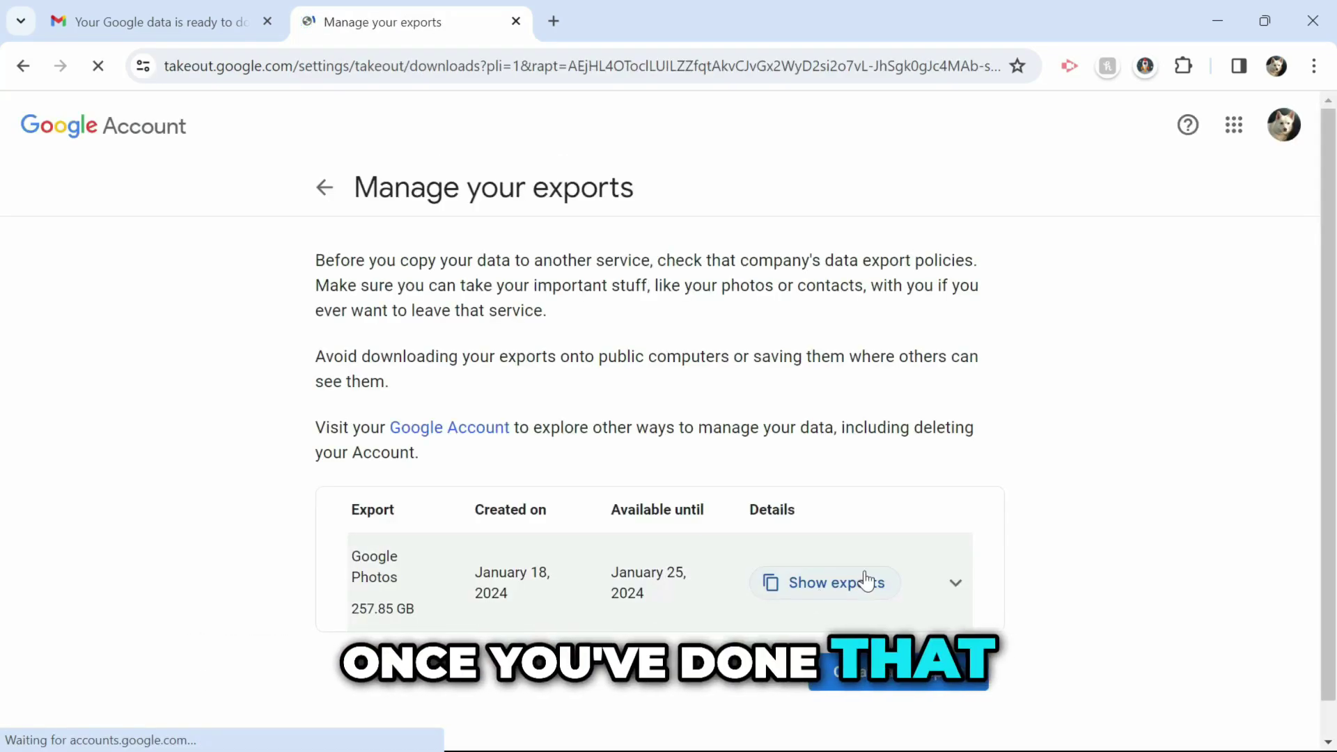
- Show the Google Photos export's list of download parts, look through it, and check the browser's recent downloads
{"action": "left_click", "coordinate": [868, 581]}
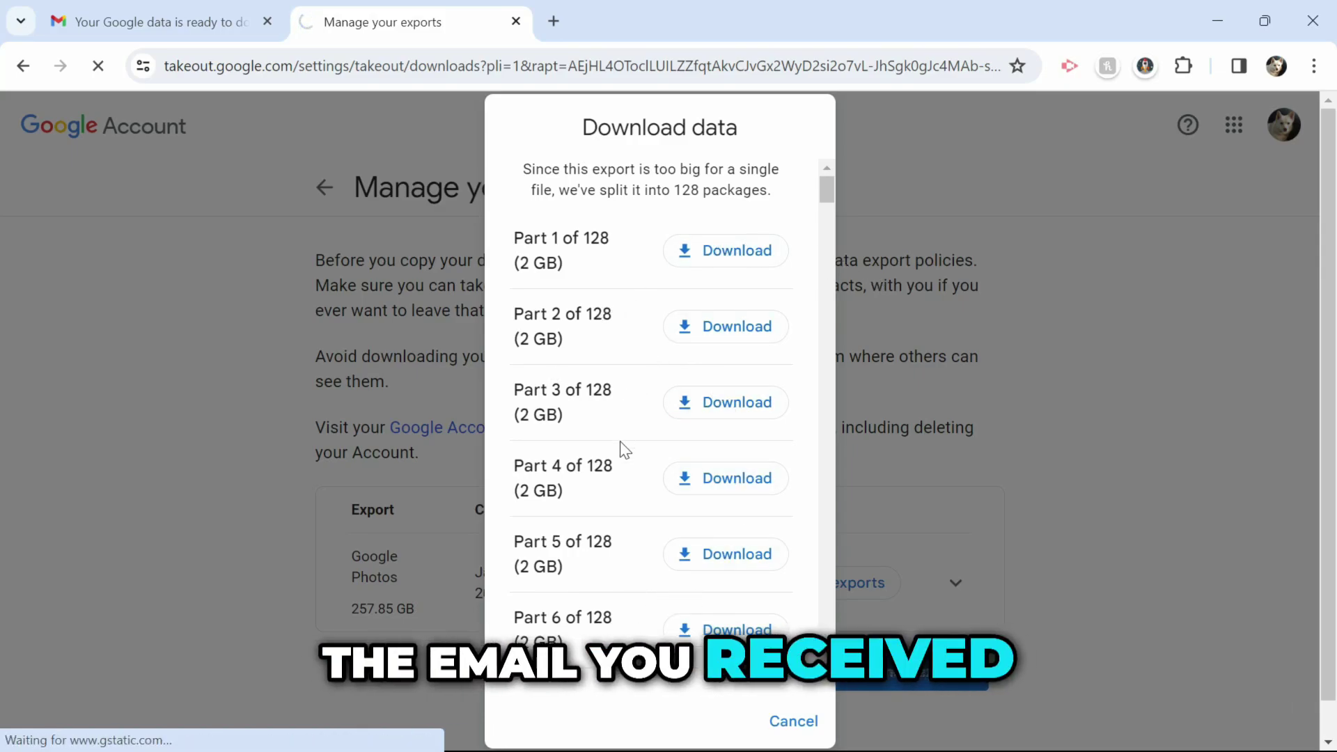
{"action": "scroll", "coordinate": [625, 446], "scroll_direction": "down", "scroll_amount": 10}
{"action": "scroll", "coordinate": [625, 449], "scroll_direction": "down", "scroll_amount": 20}
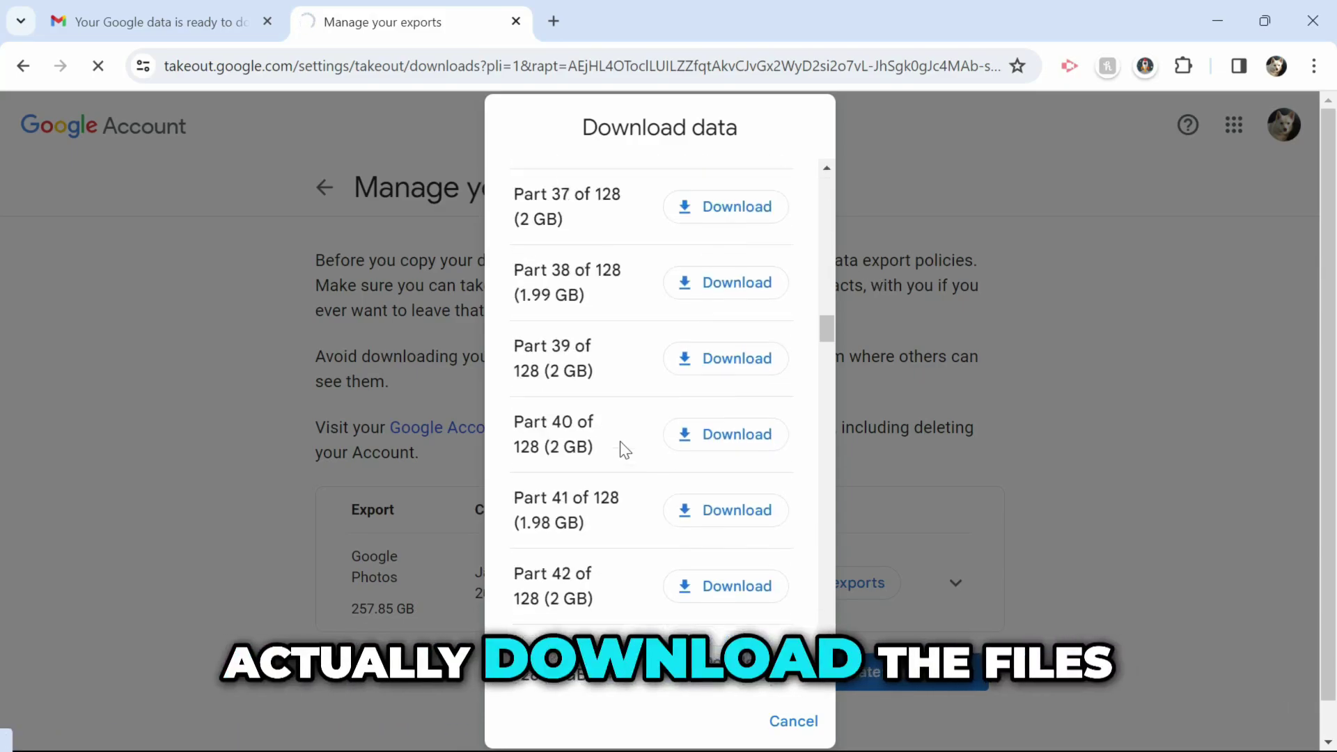
{"action": "scroll", "coordinate": [625, 450], "scroll_direction": "up", "scroll_amount": 4}
{"action": "scroll", "coordinate": [624, 450], "scroll_direction": "up", "scroll_amount": 20}
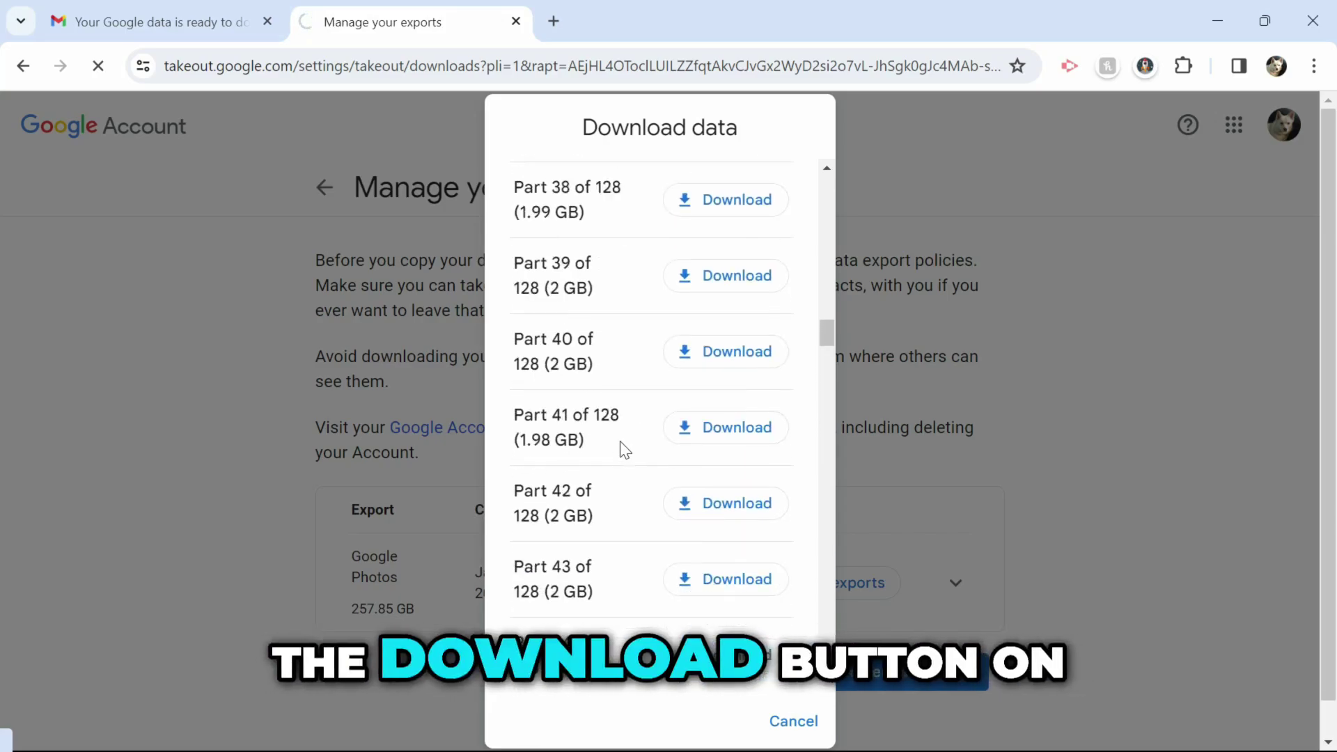
{"action": "scroll", "coordinate": [625, 450], "scroll_direction": "up", "scroll_amount": 12}
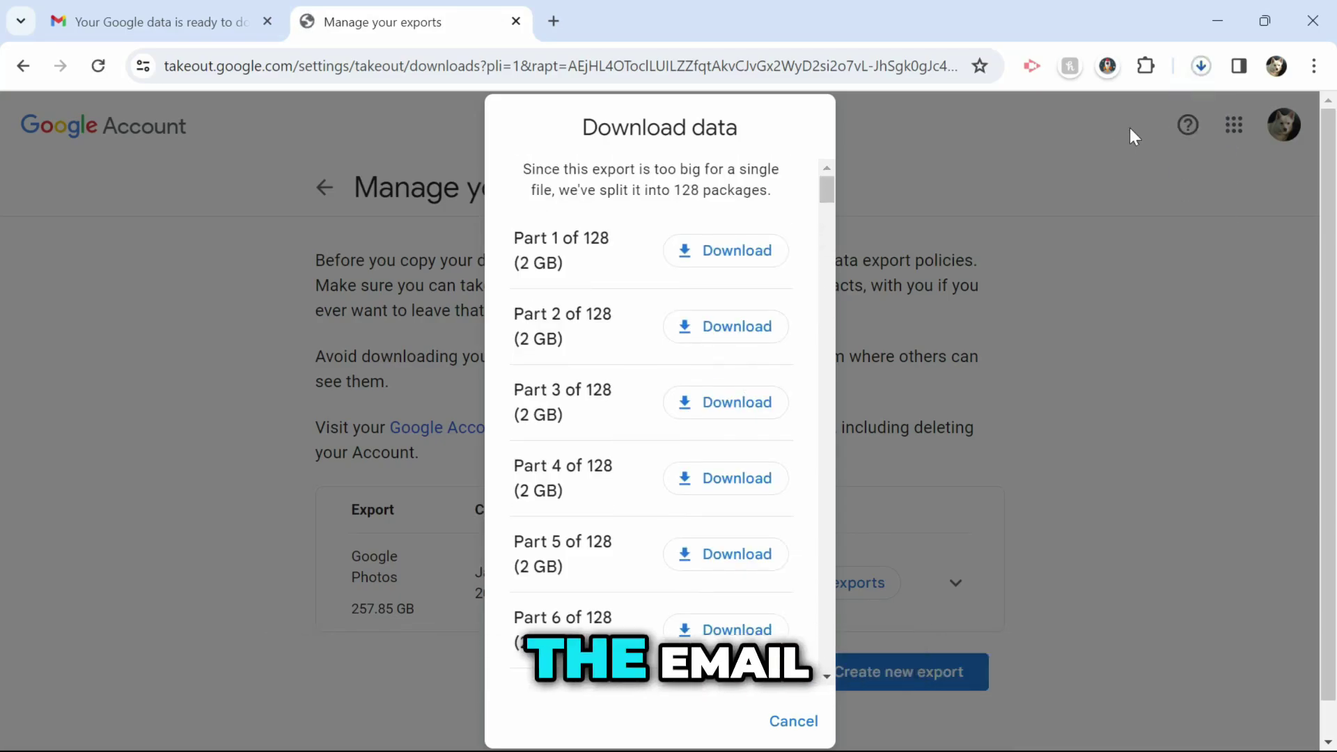
{"action": "left_click", "coordinate": [1201, 66]}
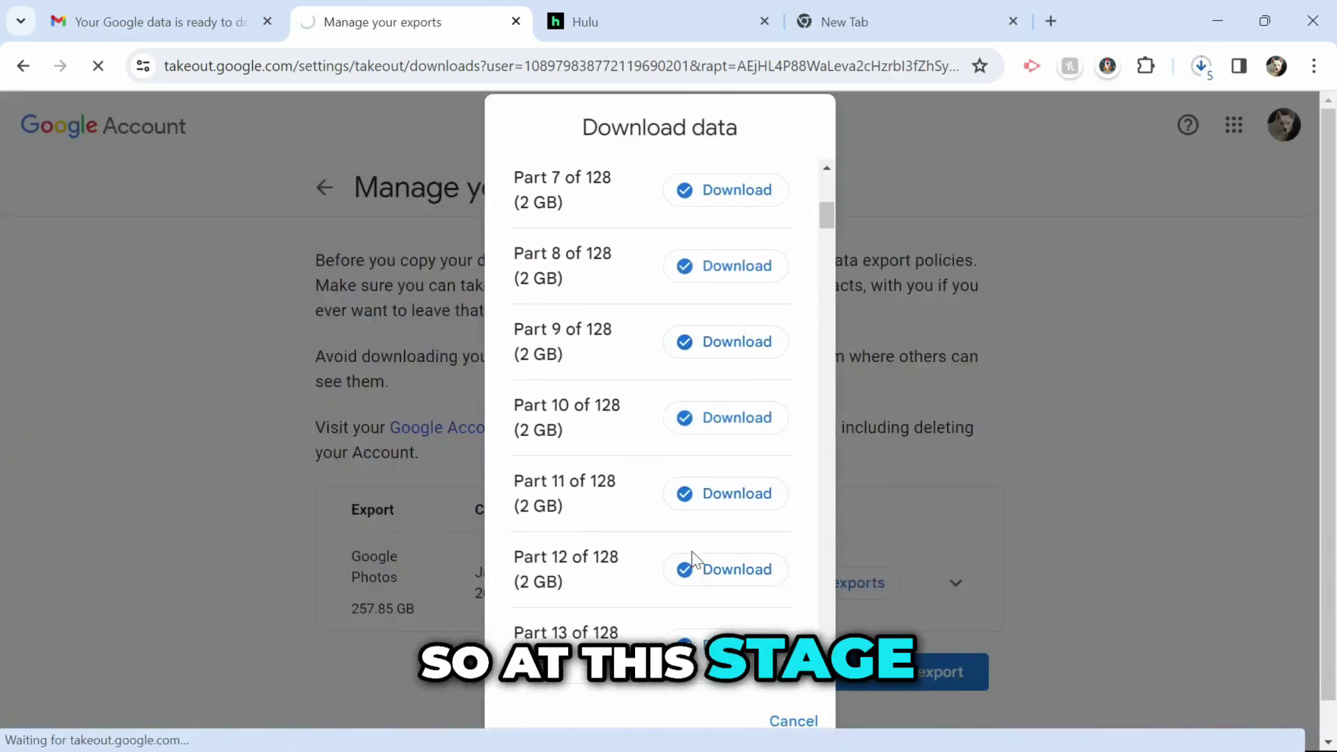
- Start downloading further parts of the Google Photos export up to part 20 and look through the recent download history
{"action": "scroll", "coordinate": [692, 550], "scroll_direction": "down", "scroll_amount": 4}
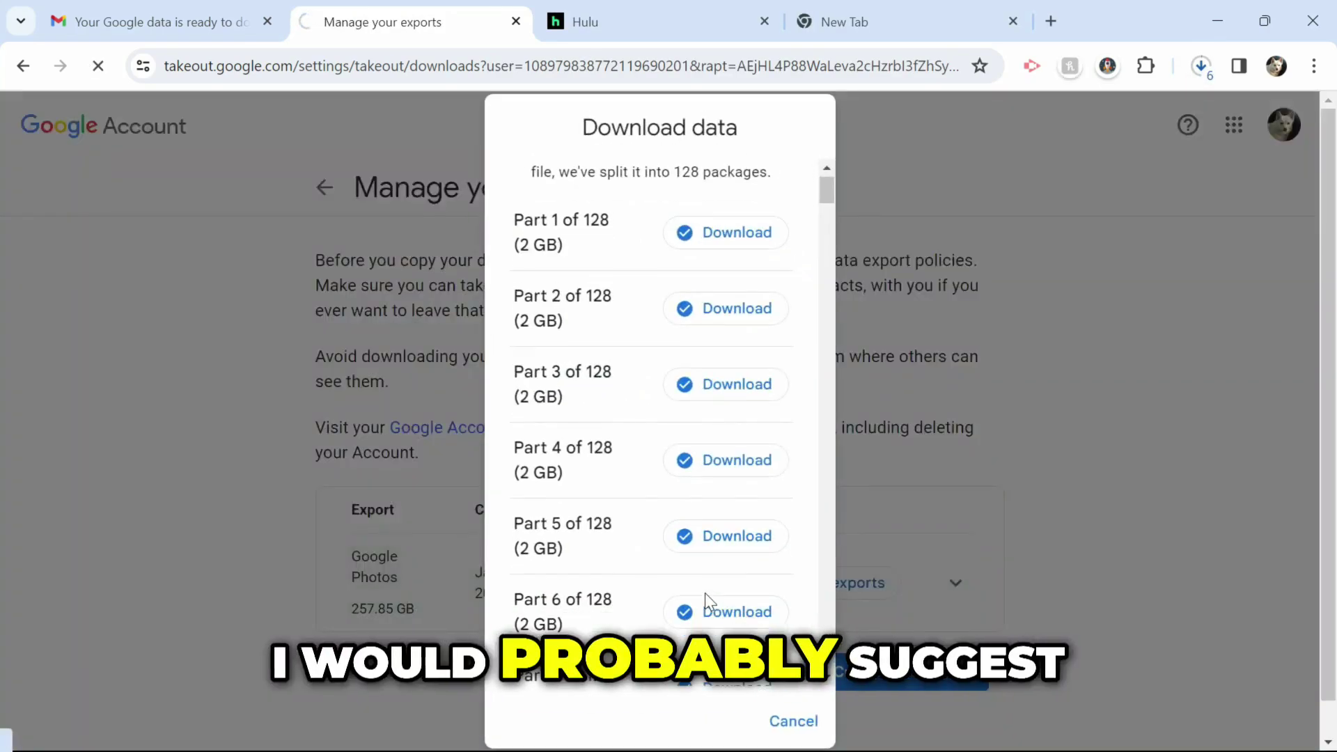
{"action": "scroll", "coordinate": [705, 592], "scroll_direction": "down", "scroll_amount": 12}
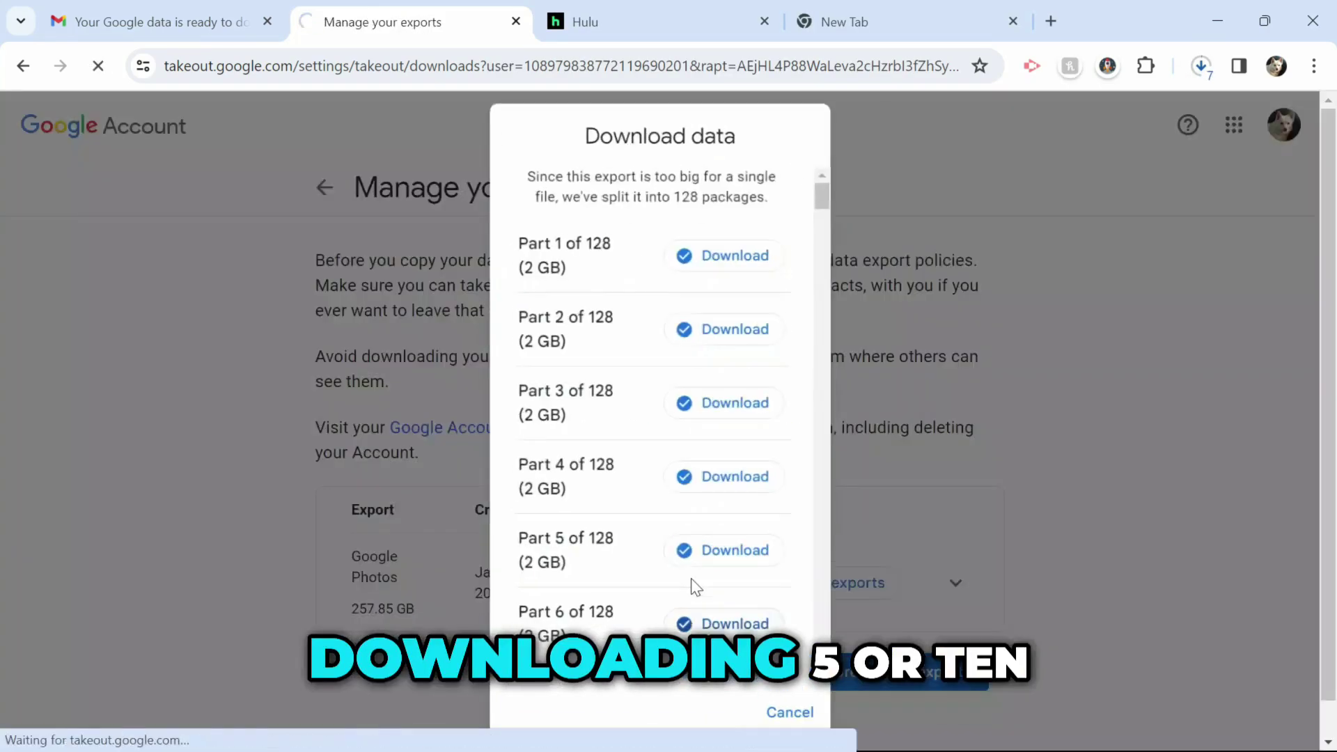
{"action": "scroll", "coordinate": [692, 588], "scroll_direction": "down", "scroll_amount": 6}
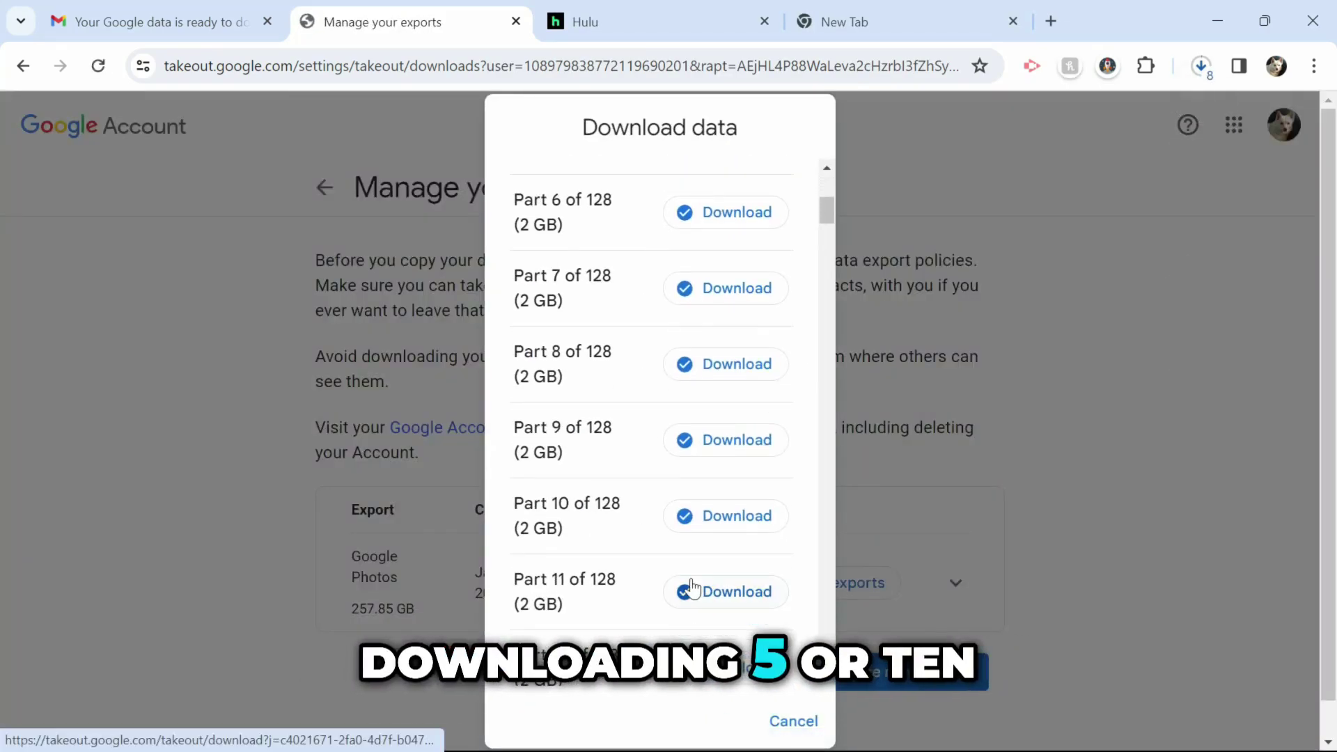
{"action": "scroll", "coordinate": [692, 589], "scroll_direction": "down", "scroll_amount": 8}
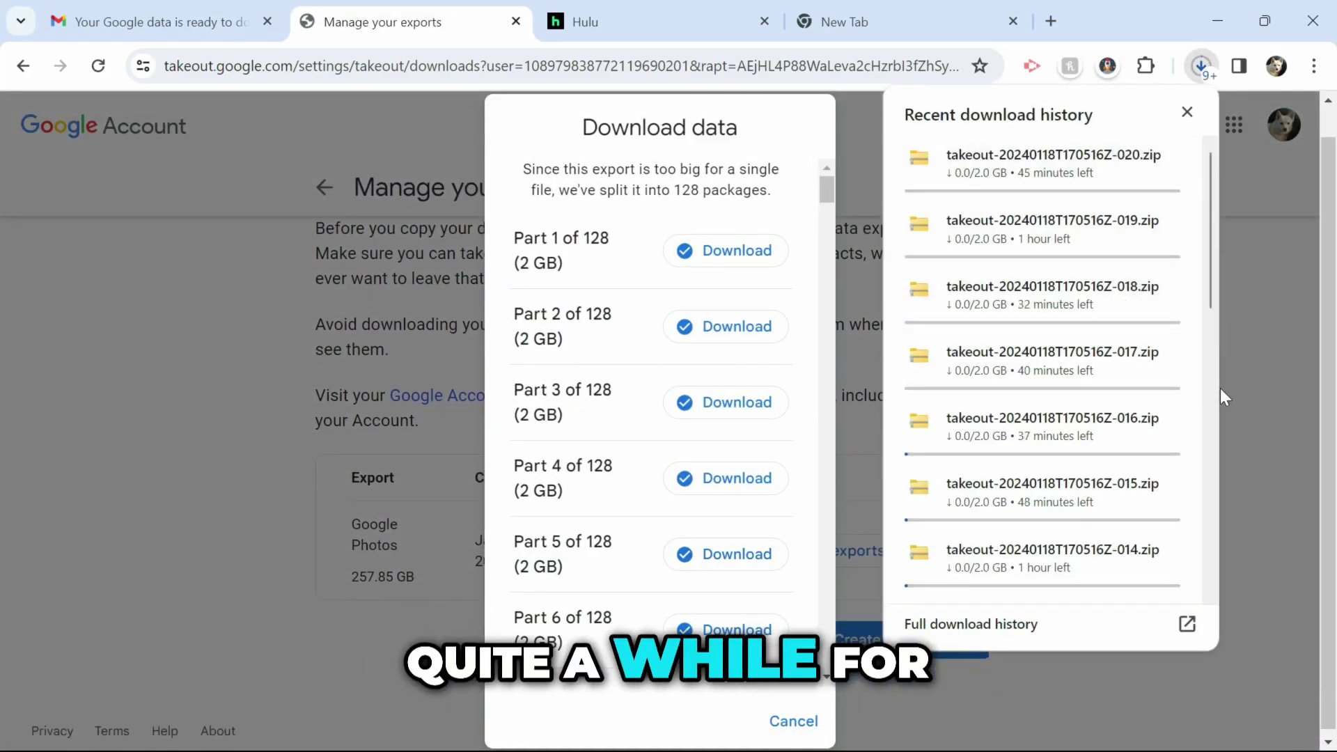
{"action": "scroll", "coordinate": [1210, 273], "scroll_direction": "down", "scroll_amount": 1}
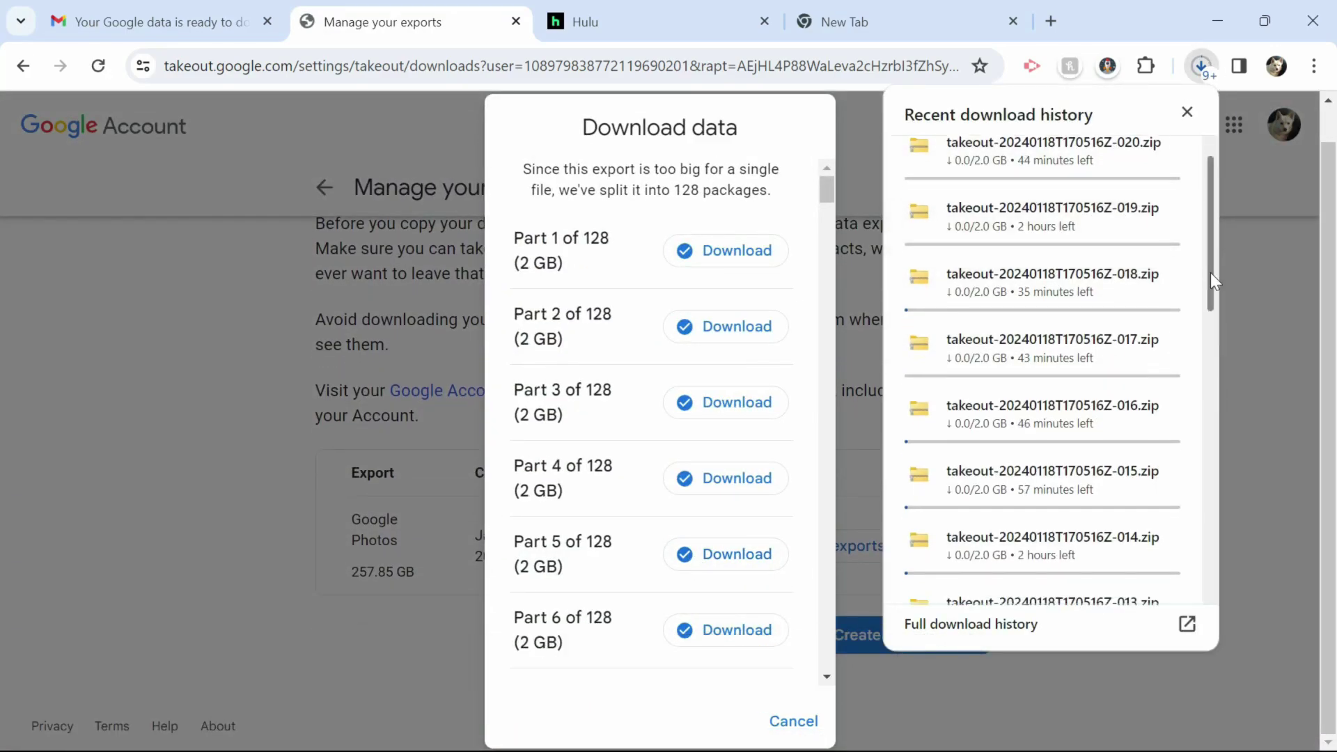
{"action": "left_click_drag", "start_coordinate": [1211, 273], "coordinate": [1209, 328]}
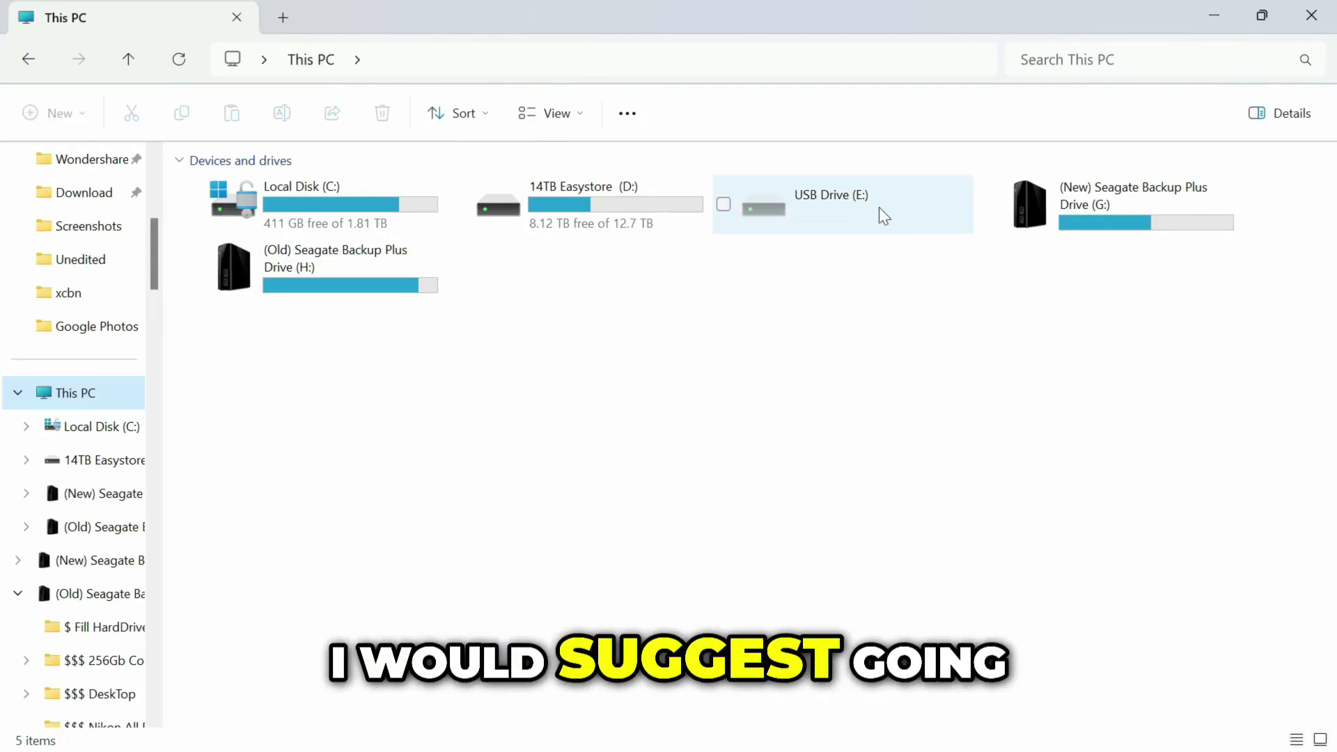
- Create a new folder named Google Photos on the 14TB Easystore (D:) drive in File Explorer
{"action": "left_click", "coordinate": [558, 219]}
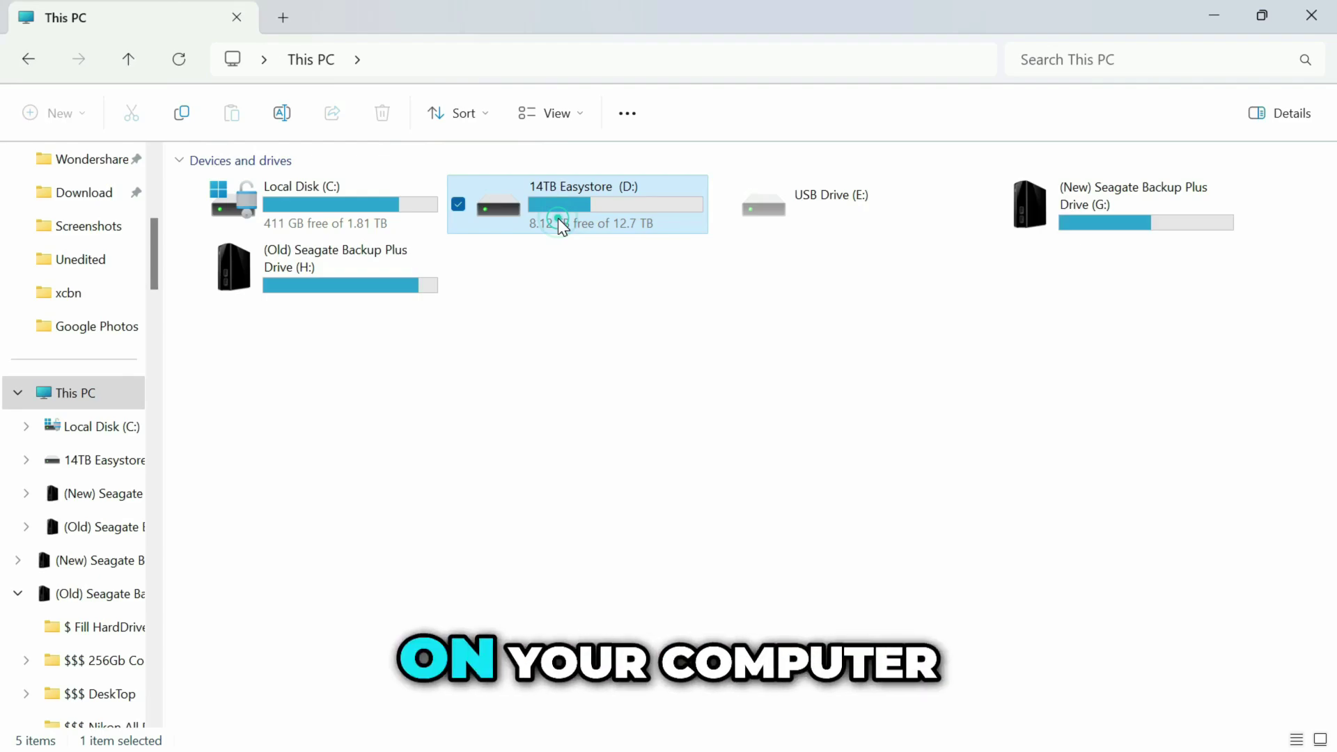
{"action": "double_click", "coordinate": [558, 219]}
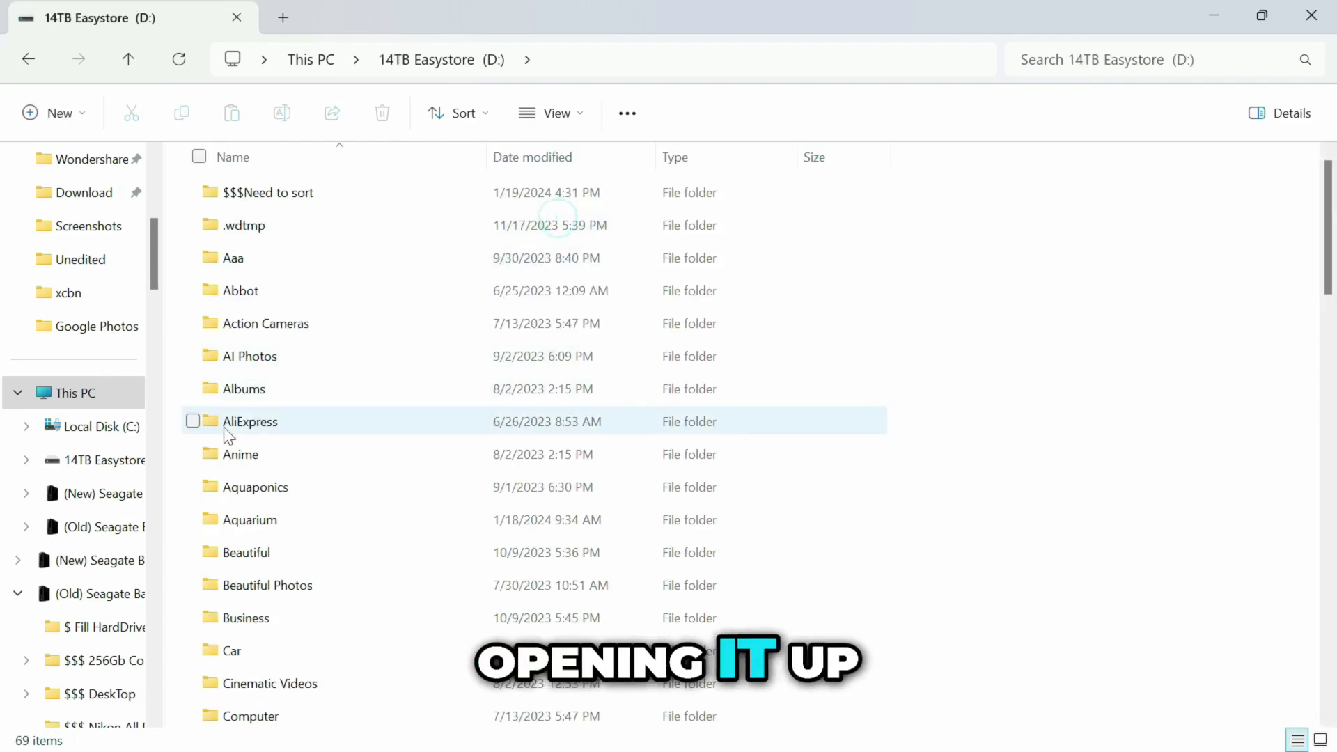
{"action": "right_click", "coordinate": [174, 446]}
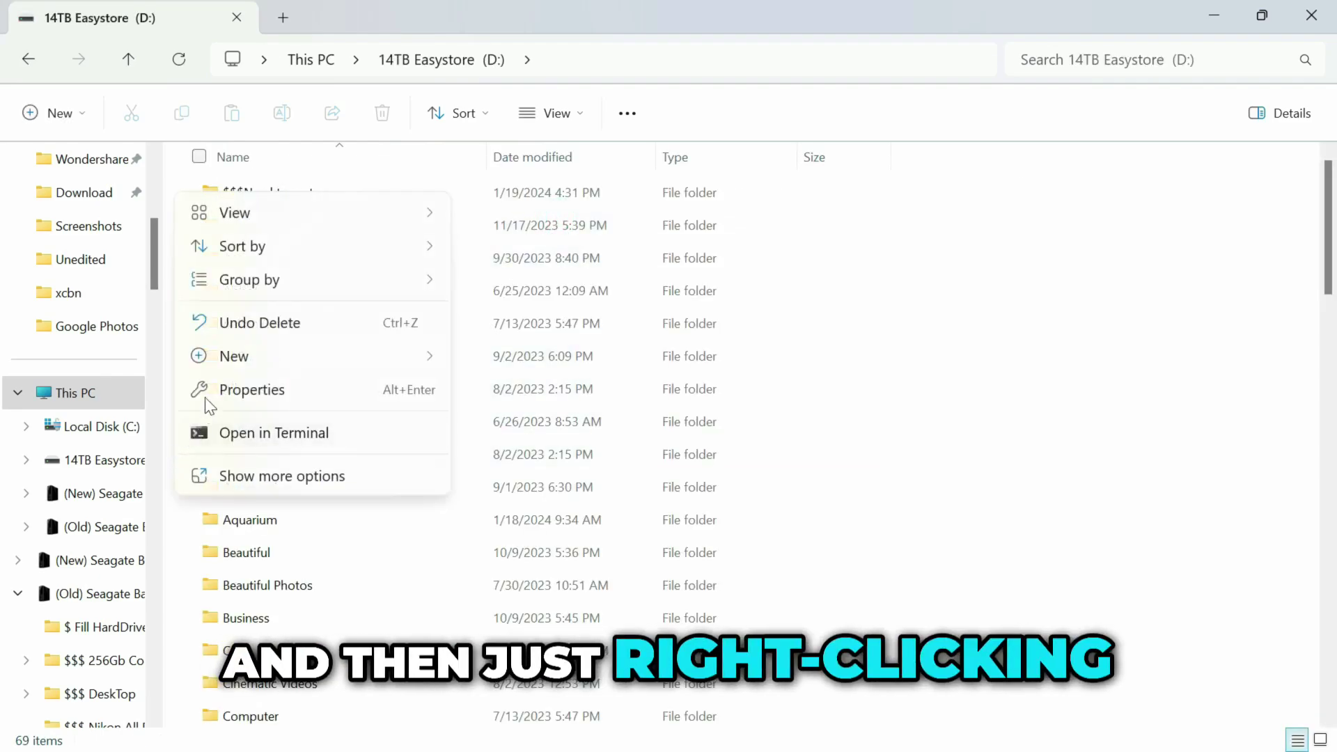
{"action": "mouse_move", "coordinate": [224, 362]}
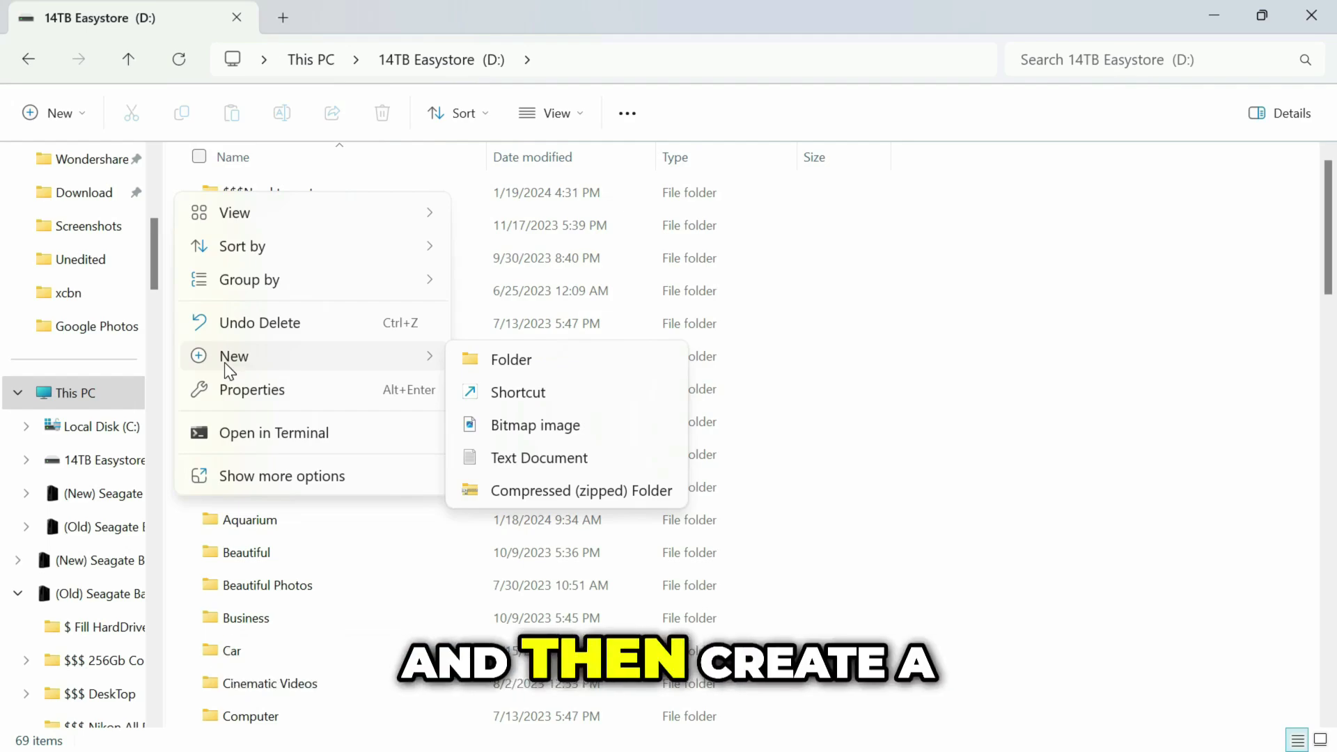
{"action": "left_click", "coordinate": [473, 361]}
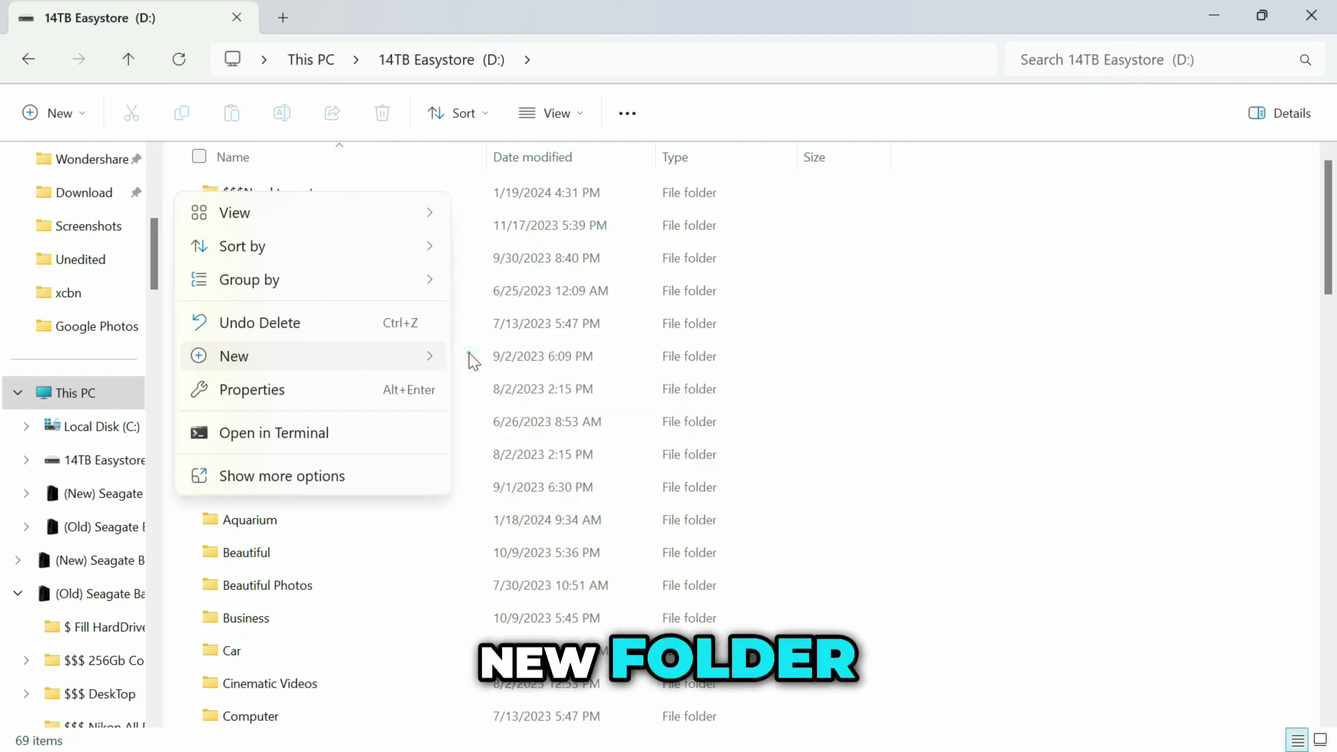
{"action": "type", "text": "G"}
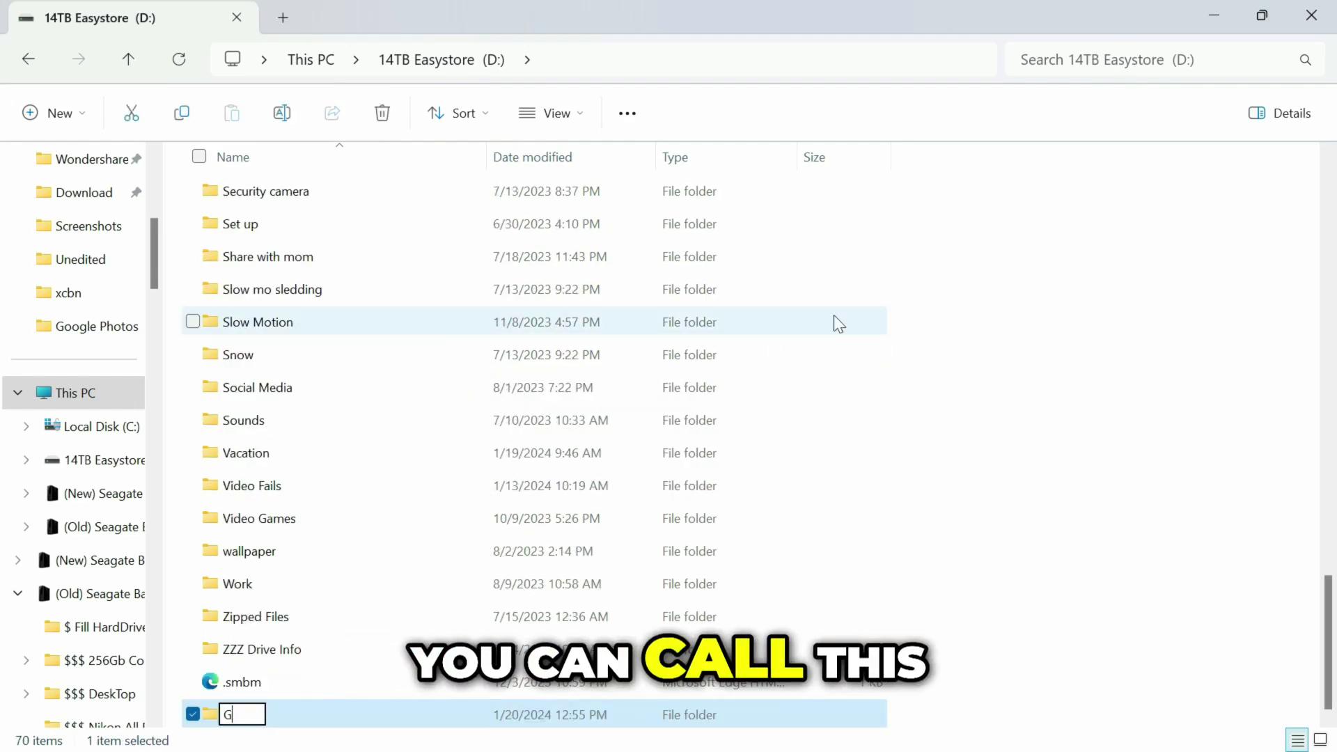
{"action": "type", "text": "oogle Photos"}
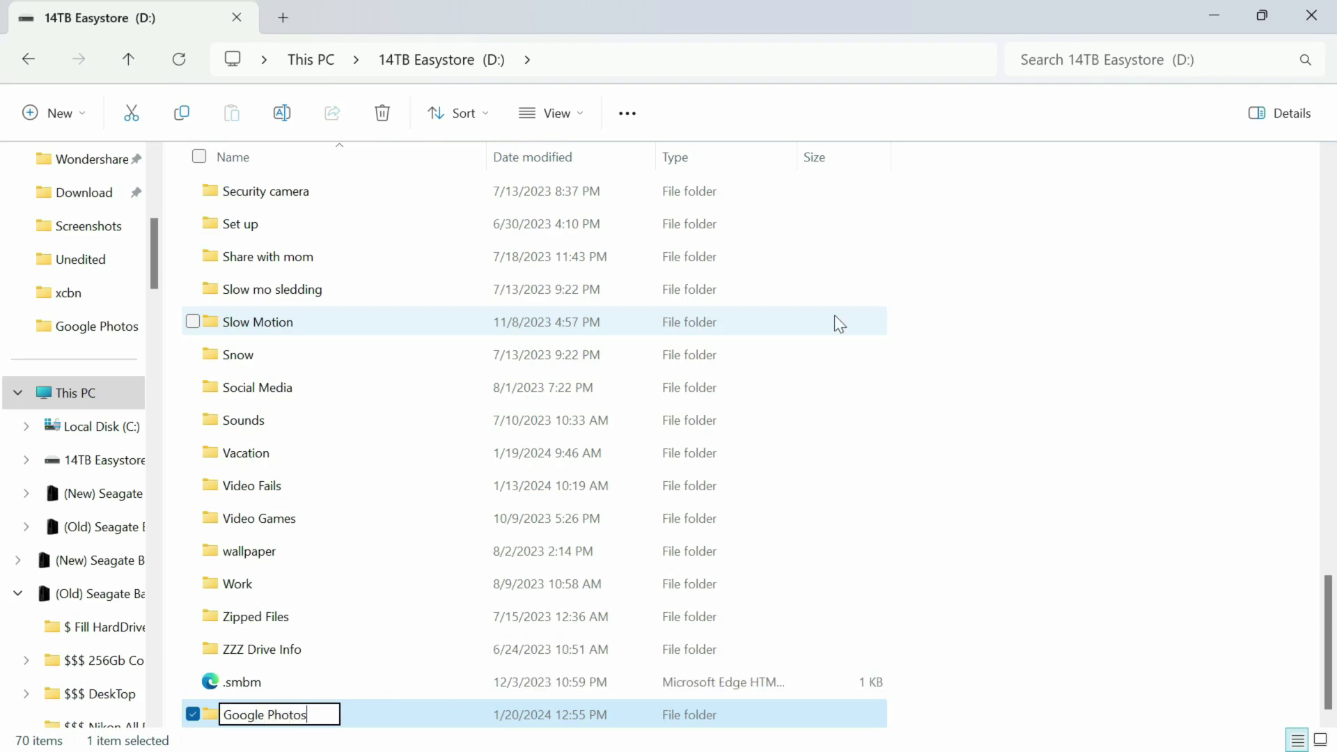
{"action": "left_click", "coordinate": [957, 662]}
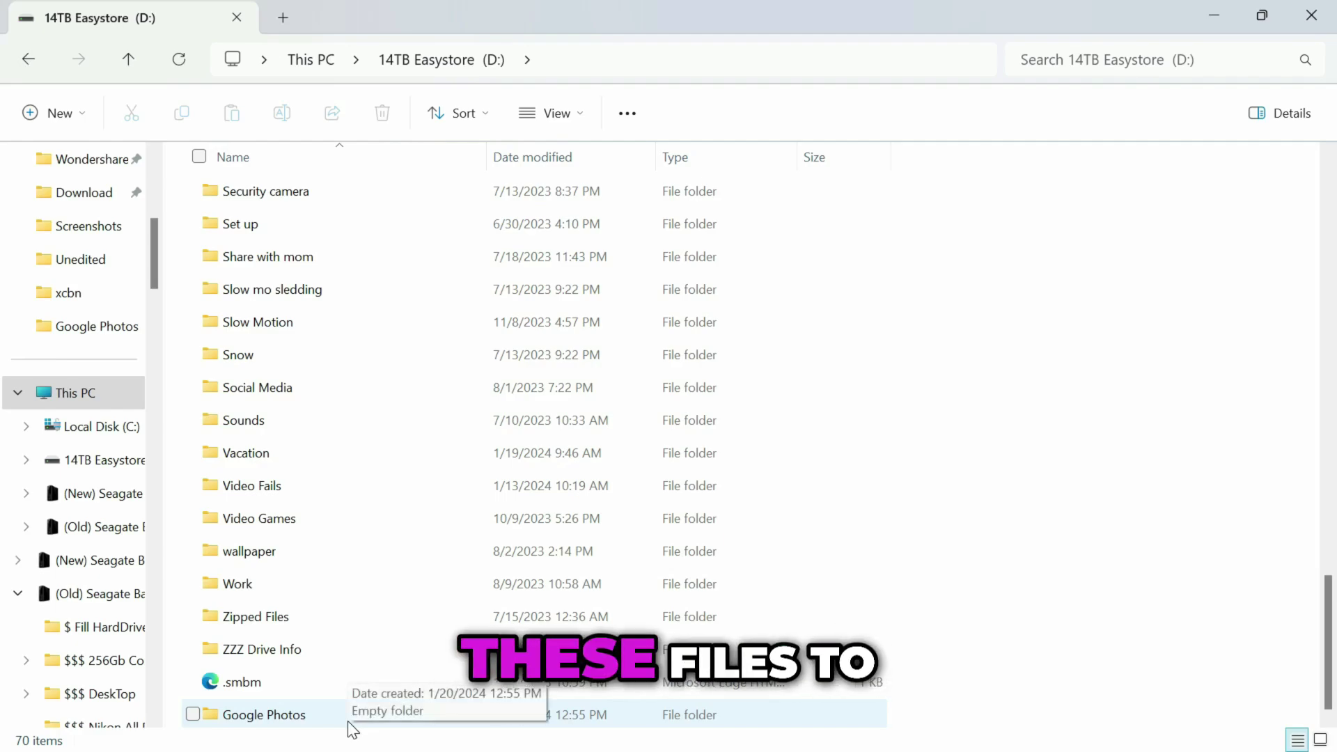
- Open the Downloads folder and locate the finished takeout zip file, also through Chrome's recent download history
{"action": "left_click", "coordinate": [1205, 15]}
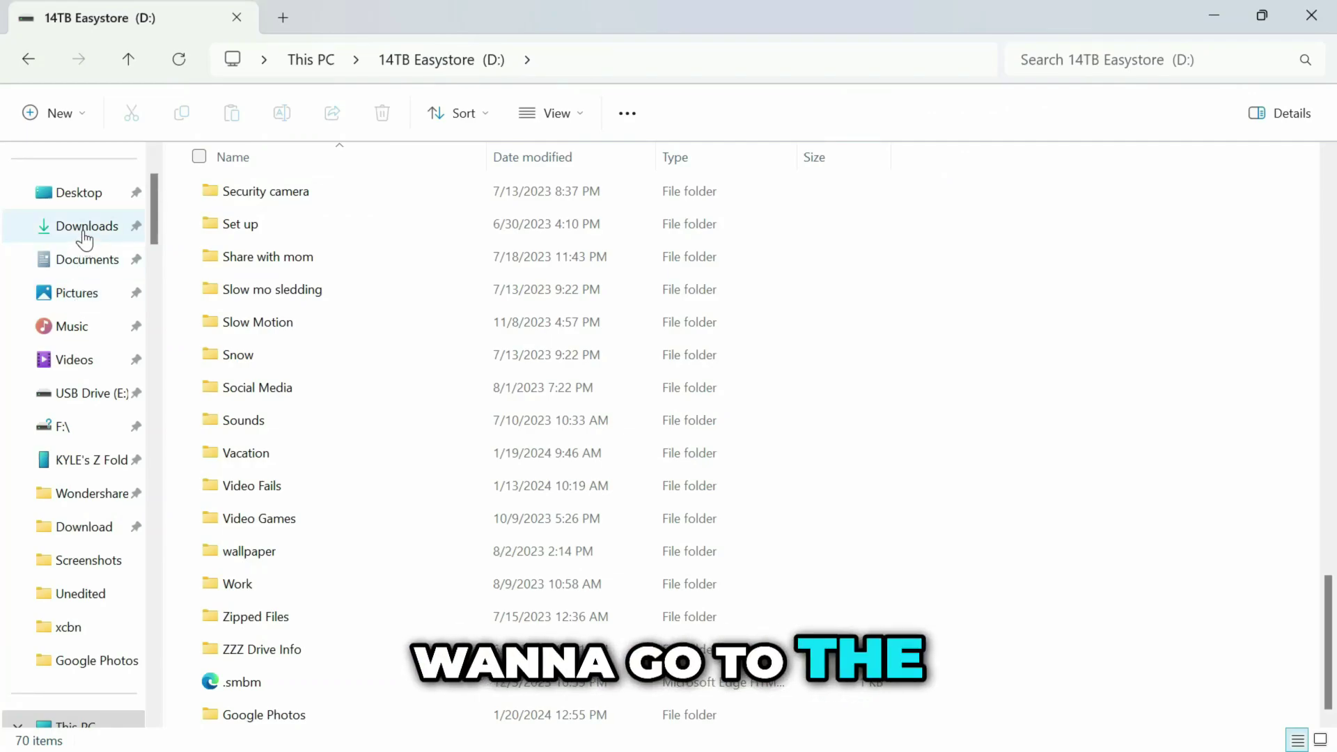
{"action": "left_click", "coordinate": [83, 233]}
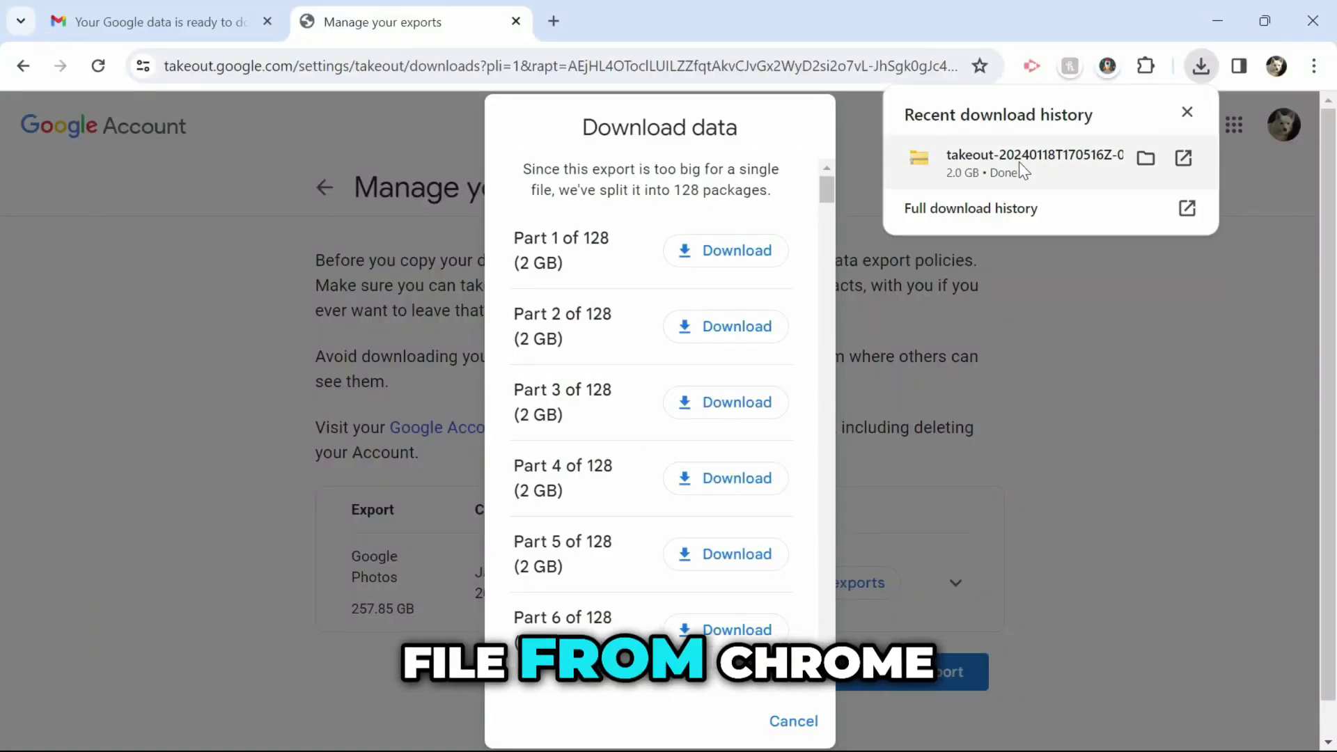
{"action": "left_click", "coordinate": [1018, 162]}
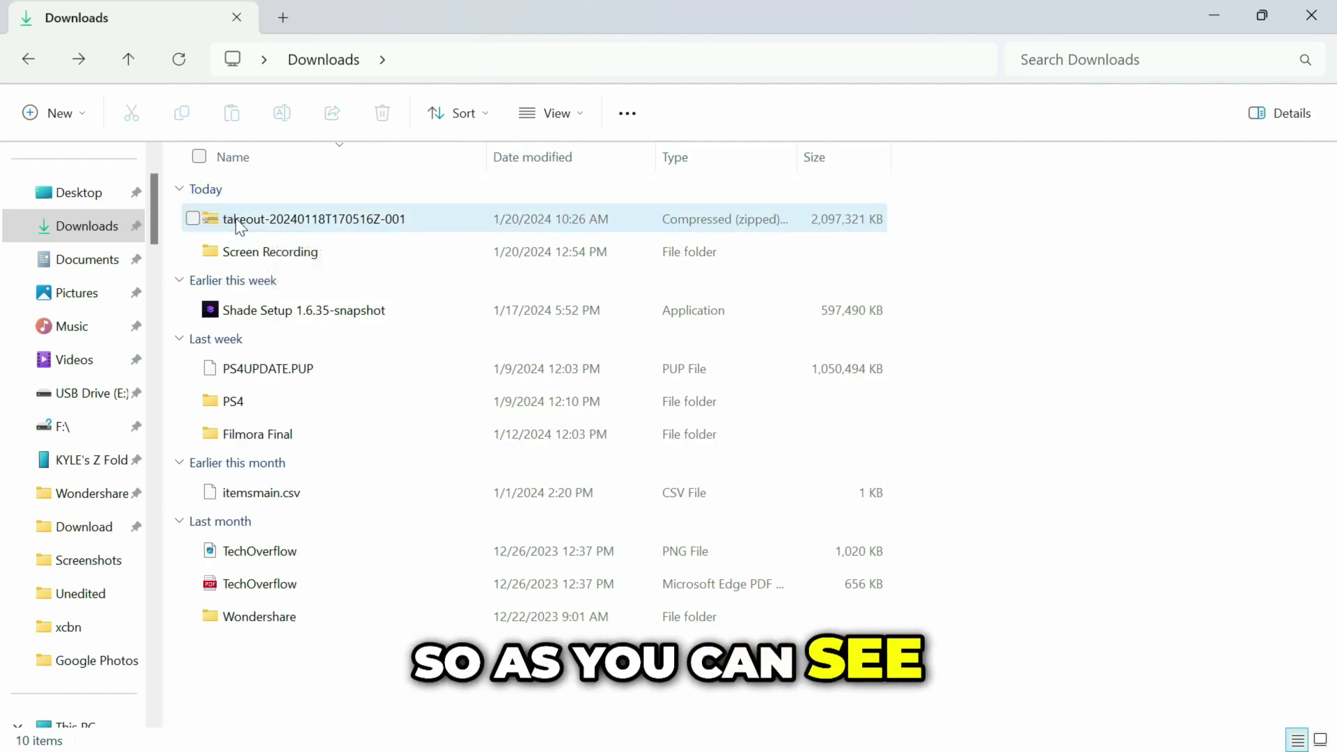
- Extract all of takeout-20240118T170516Z-001 into the Google Photos folder on the 14TB Easystore drive, D:\Google Photos
{"action": "left_click", "coordinate": [276, 219]}
{"action": "right_click", "coordinate": [277, 224]}
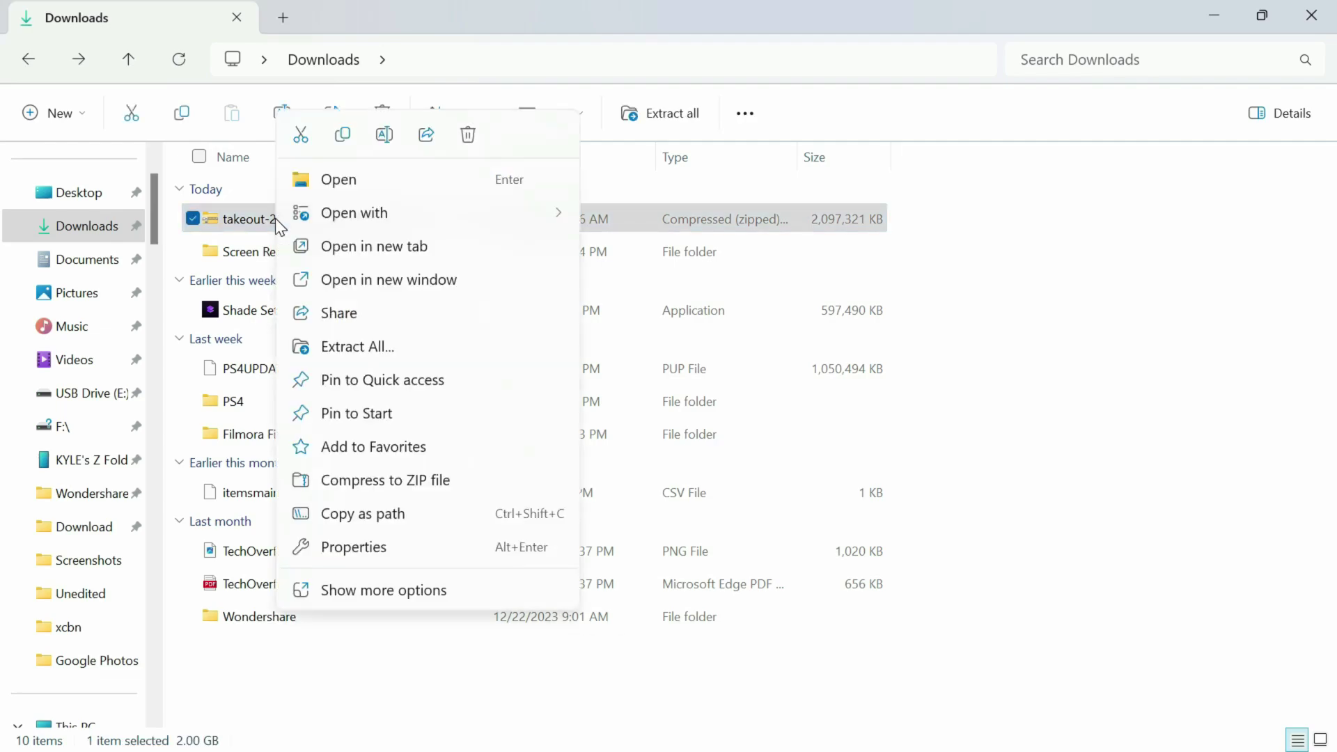
{"action": "left_click", "coordinate": [352, 348]}
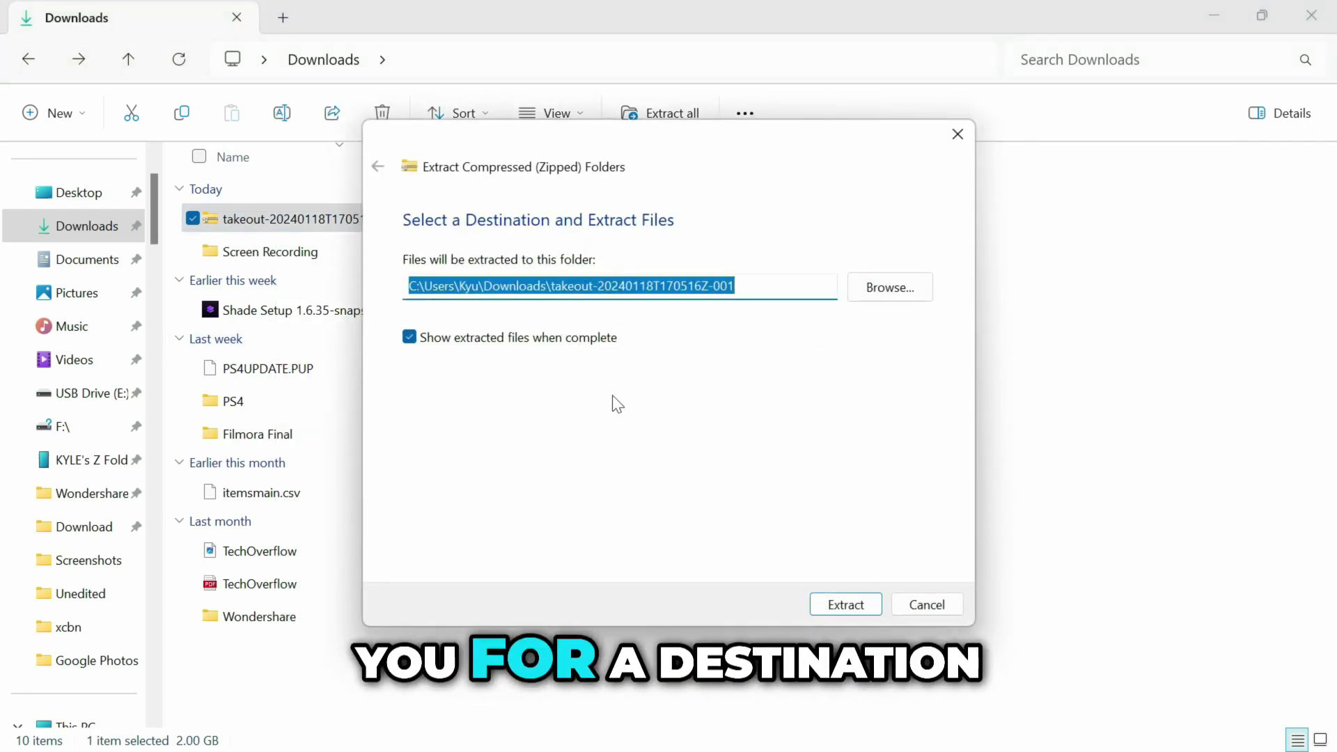
{"action": "left_click", "coordinate": [886, 299]}
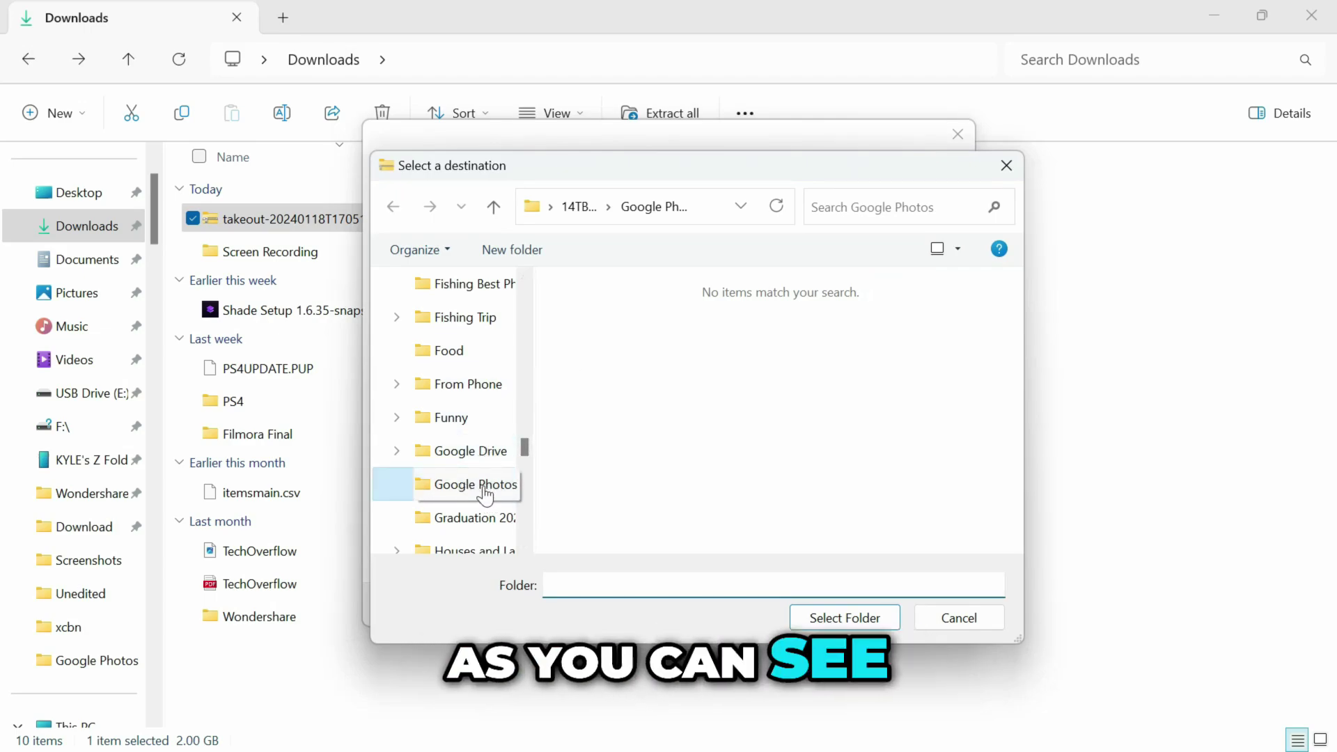
{"action": "left_click", "coordinate": [470, 499]}
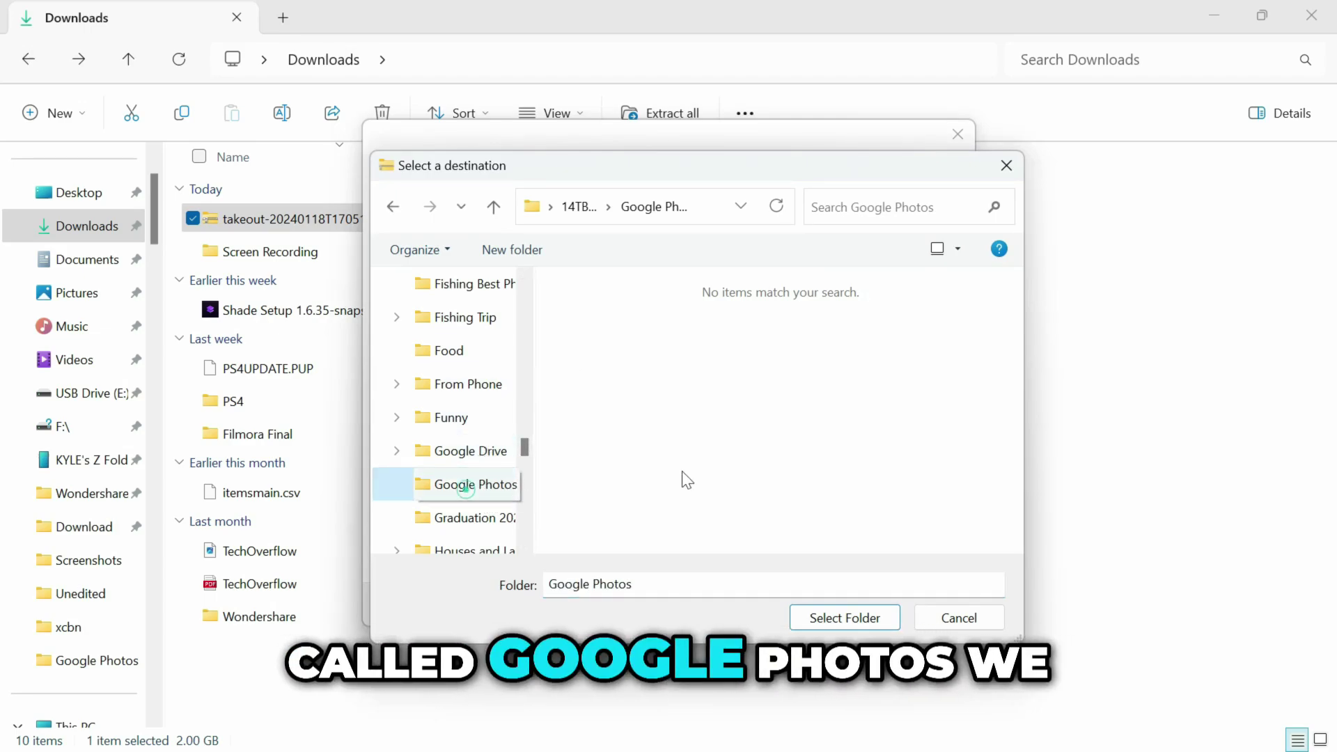
{"action": "left_click", "coordinate": [826, 627]}
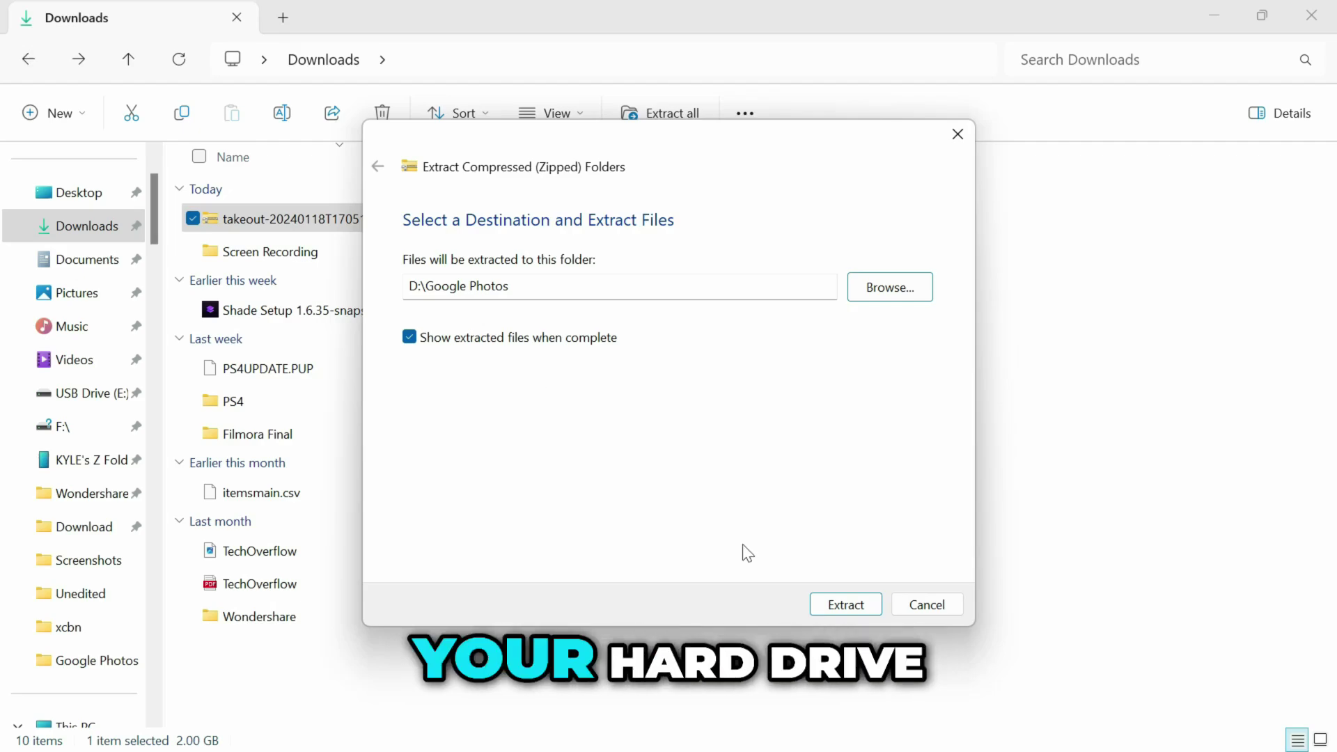
{"action": "left_click", "coordinate": [854, 606]}
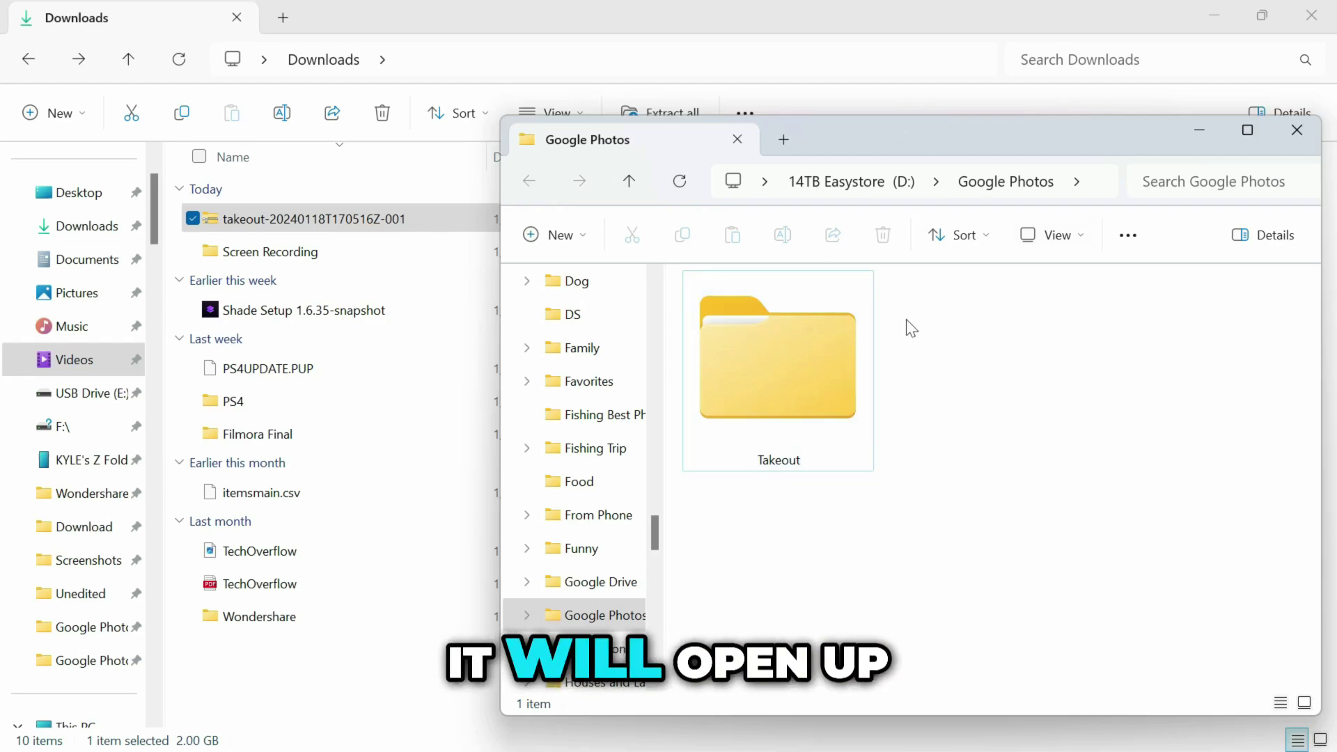
- Open the extracted Takeout folder and its Google Photos subfolder to view the sorted photo folders, and switch back to Chrome for the remaining parts
{"action": "double_click", "coordinate": [737, 366]}
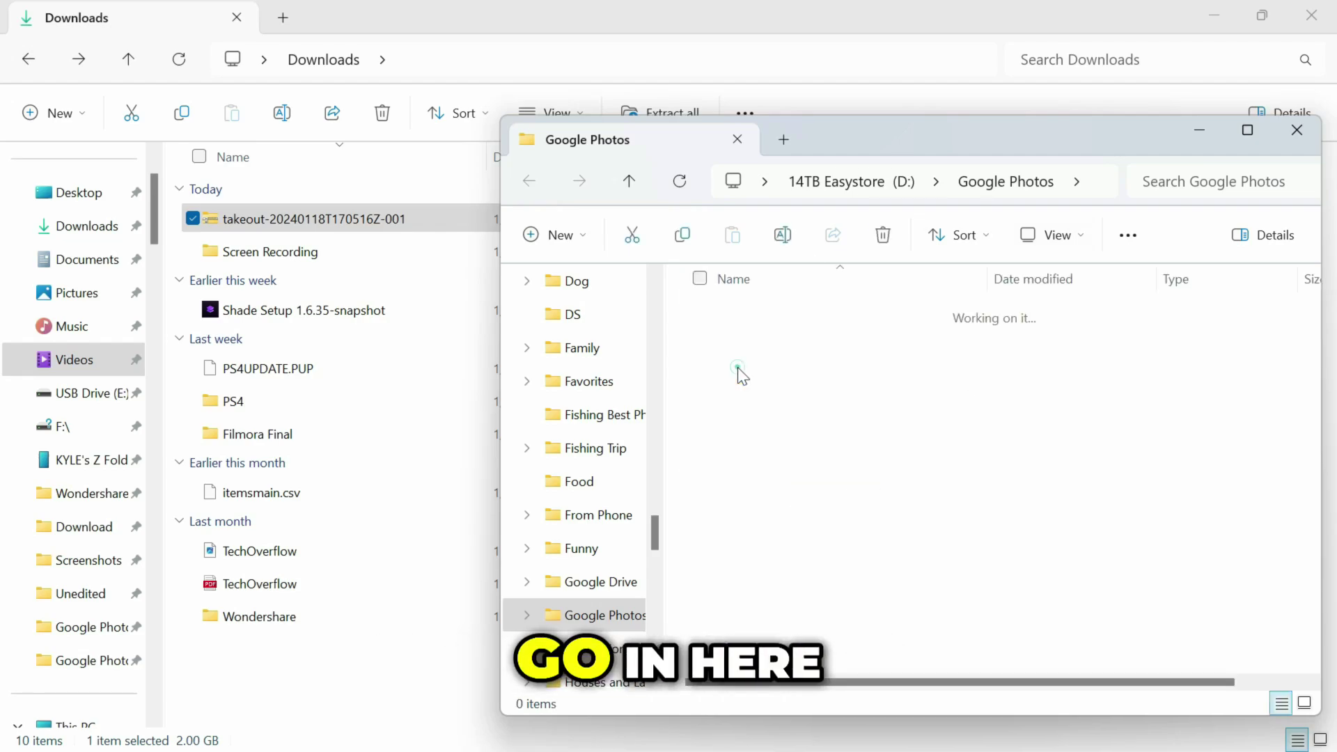
{"action": "double_click", "coordinate": [787, 326]}
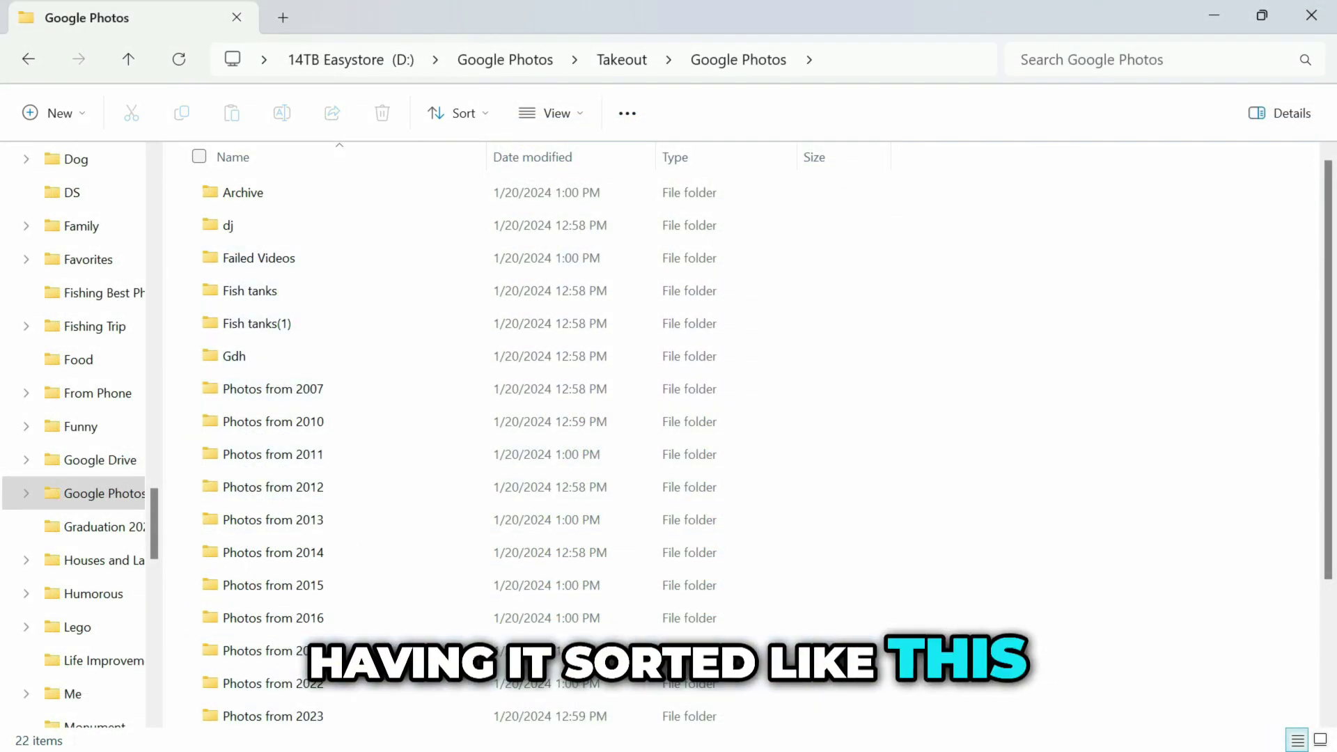
{"action": "mouse_move", "coordinate": [769, 739]}
{"action": "left_click", "coordinate": [693, 626]}
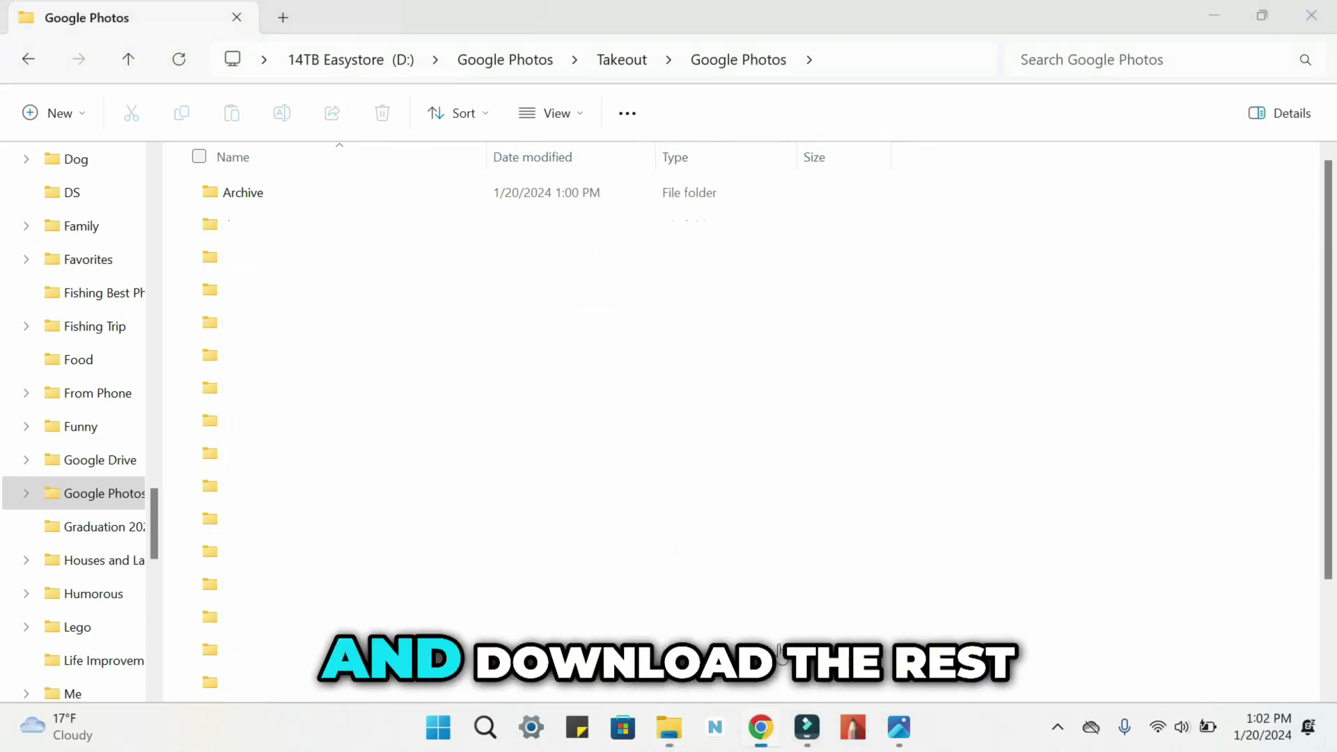
{"action": "scroll", "coordinate": [766, 515], "scroll_direction": "down", "scroll_amount": 20}
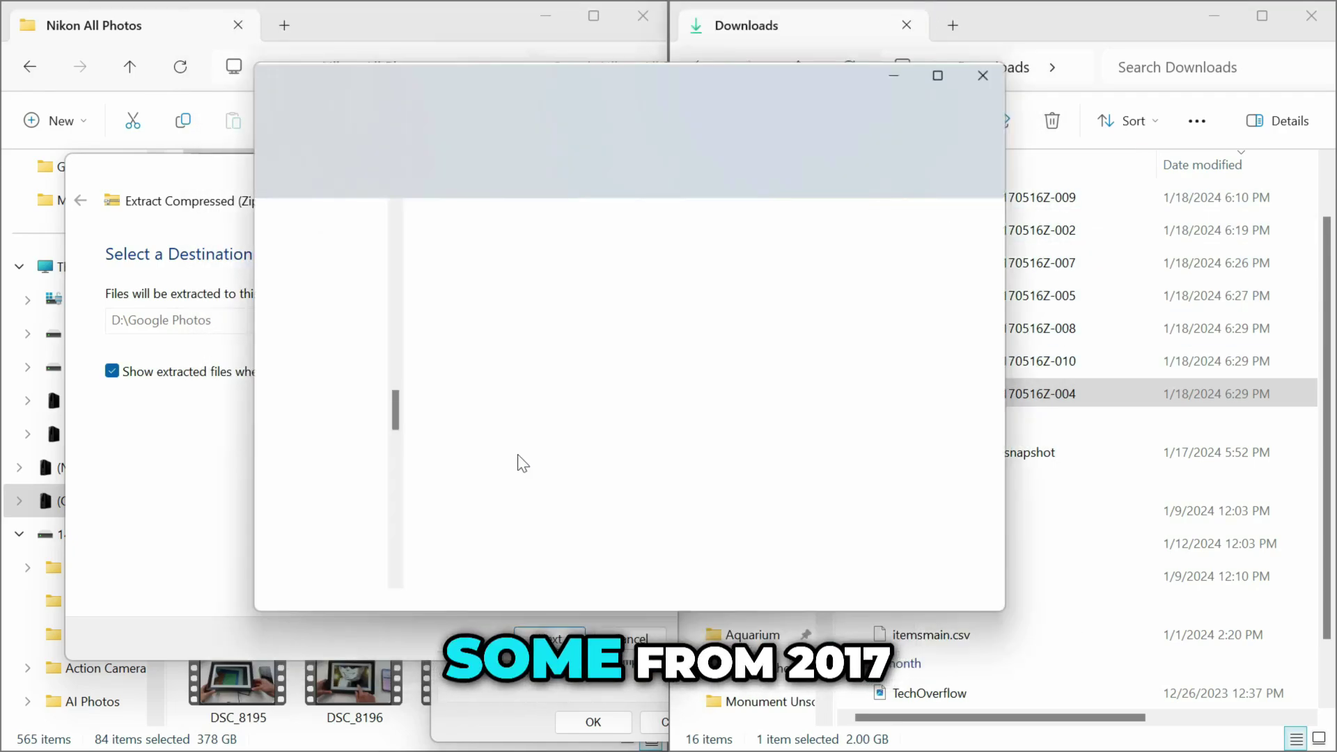
- Open the Takeout folder from the extraction of zip part 004 and go into its Google Photos subfolder
{"action": "left_click", "coordinate": [517, 260]}
{"action": "double_click", "coordinate": [517, 261]}
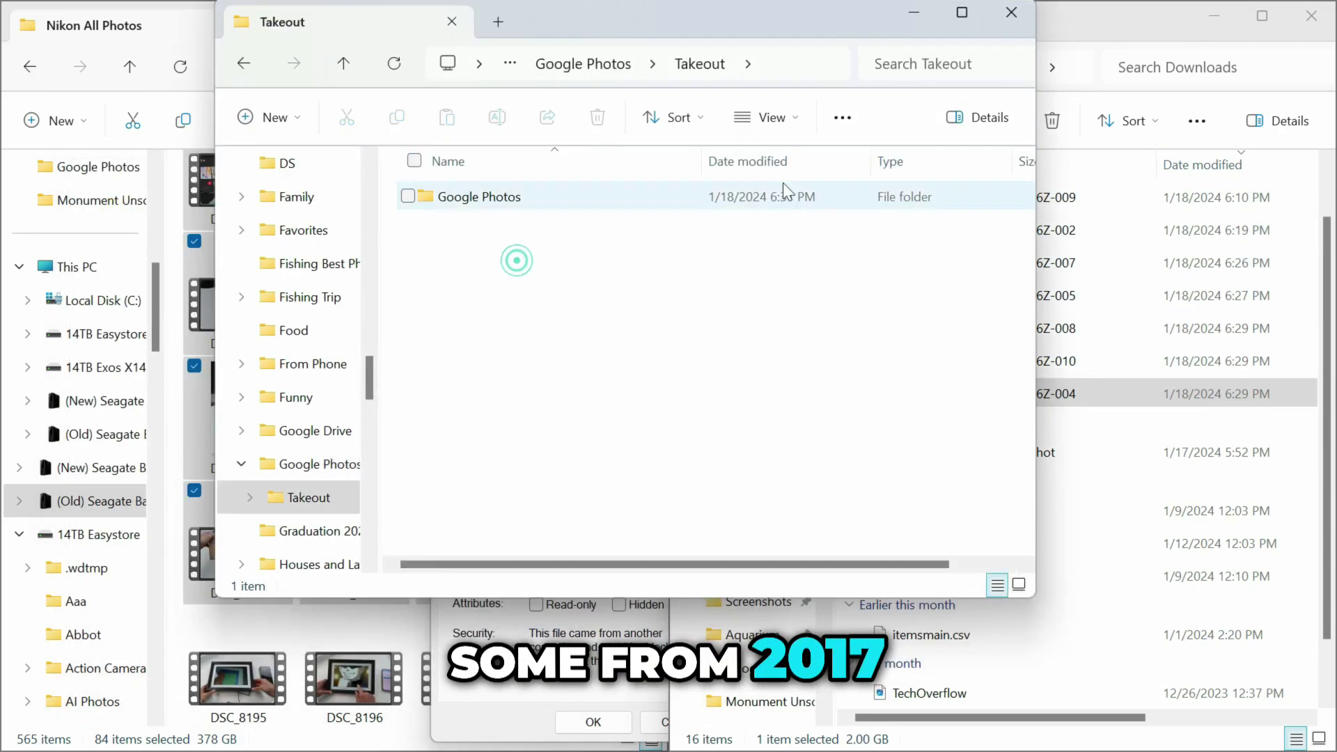
{"action": "double_click", "coordinate": [495, 204]}
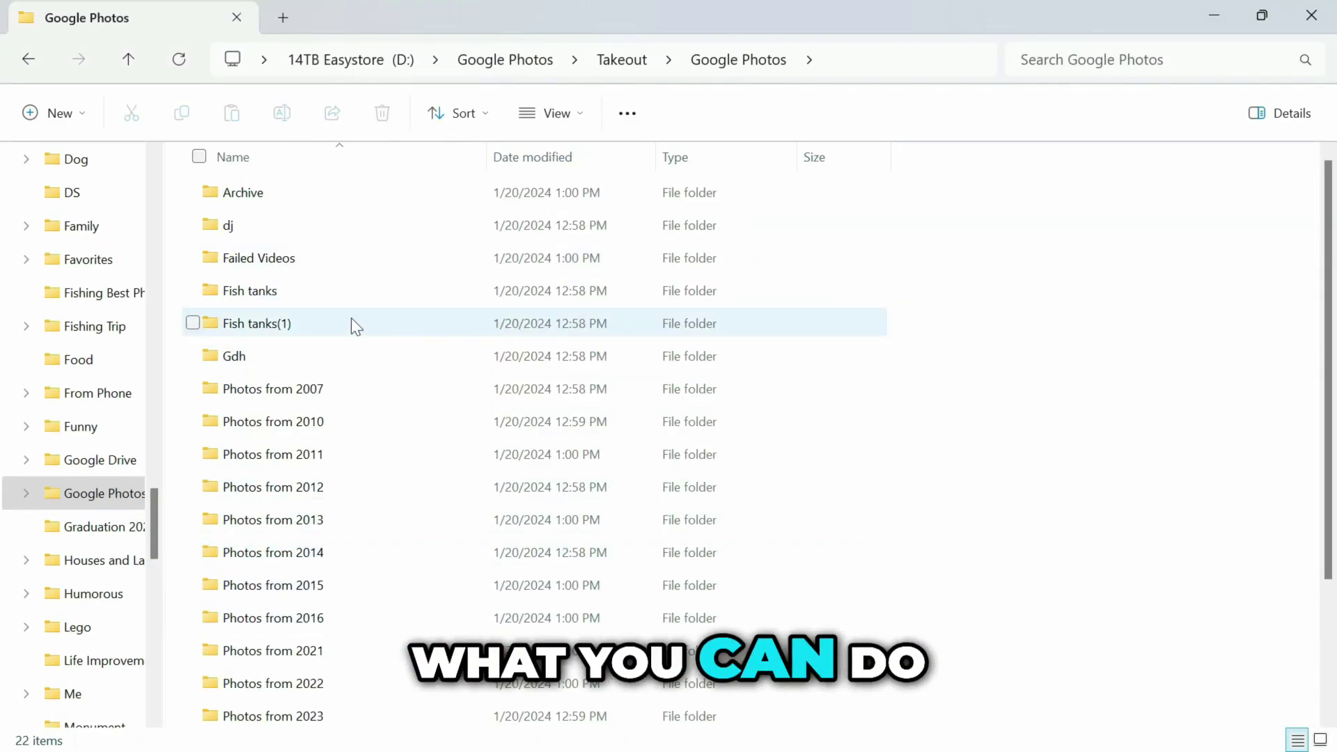
- Return to the main Google Photos folder on the 14TB Easystore drive and search it for "." to list all files
{"action": "left_click", "coordinate": [100, 496]}
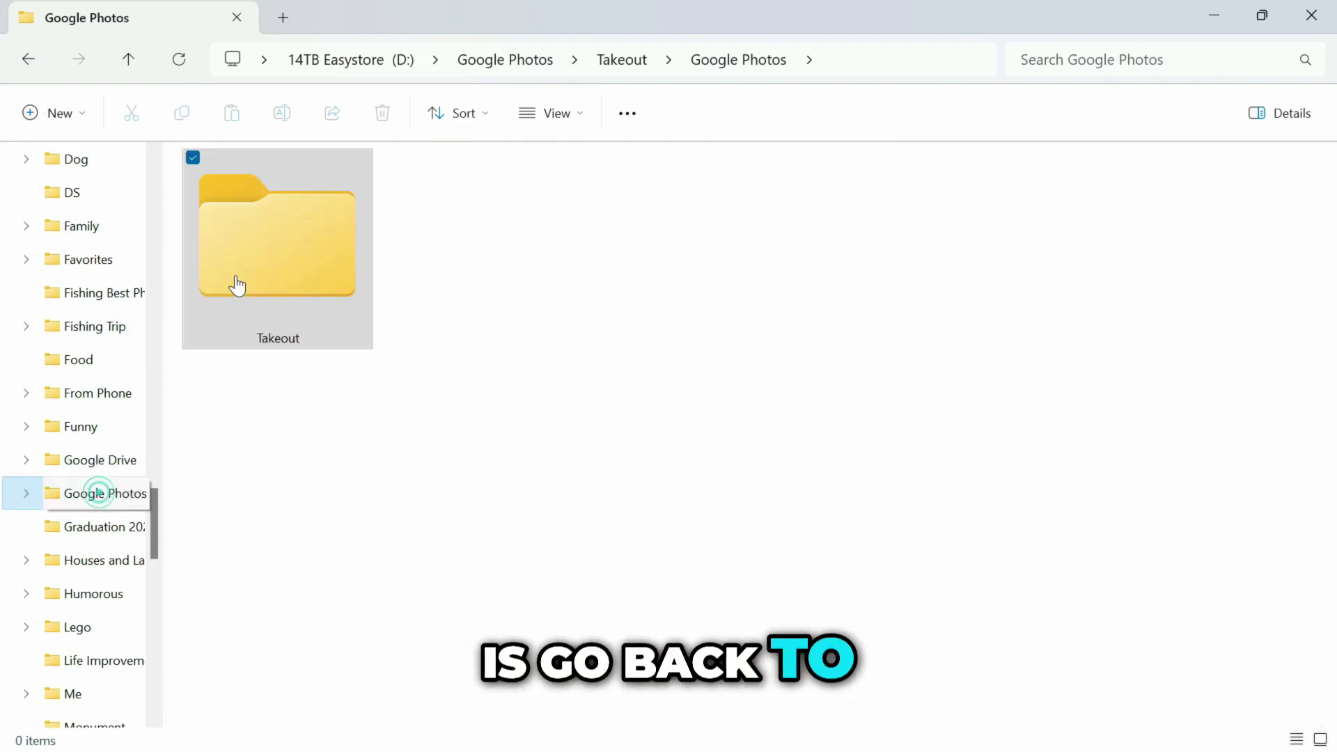
{"action": "left_click", "coordinate": [307, 299]}
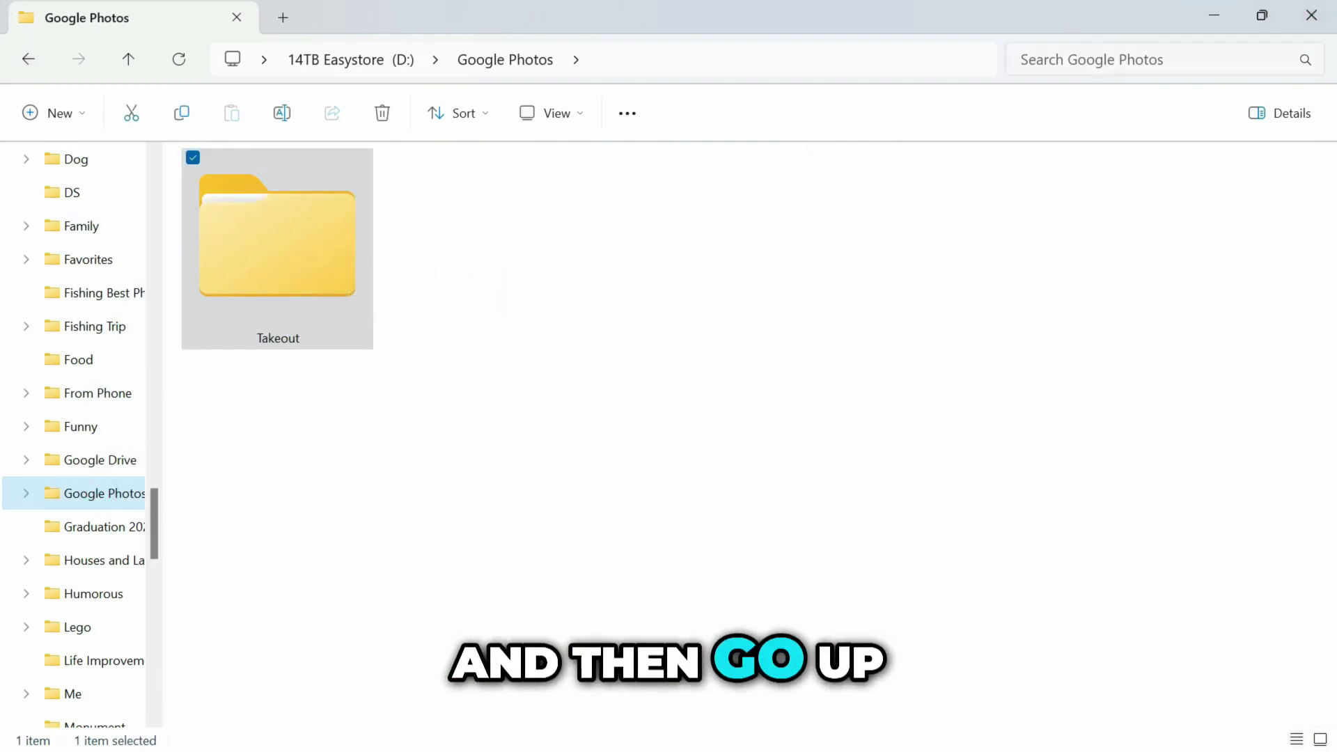
{"action": "left_click", "coordinate": [1018, 60]}
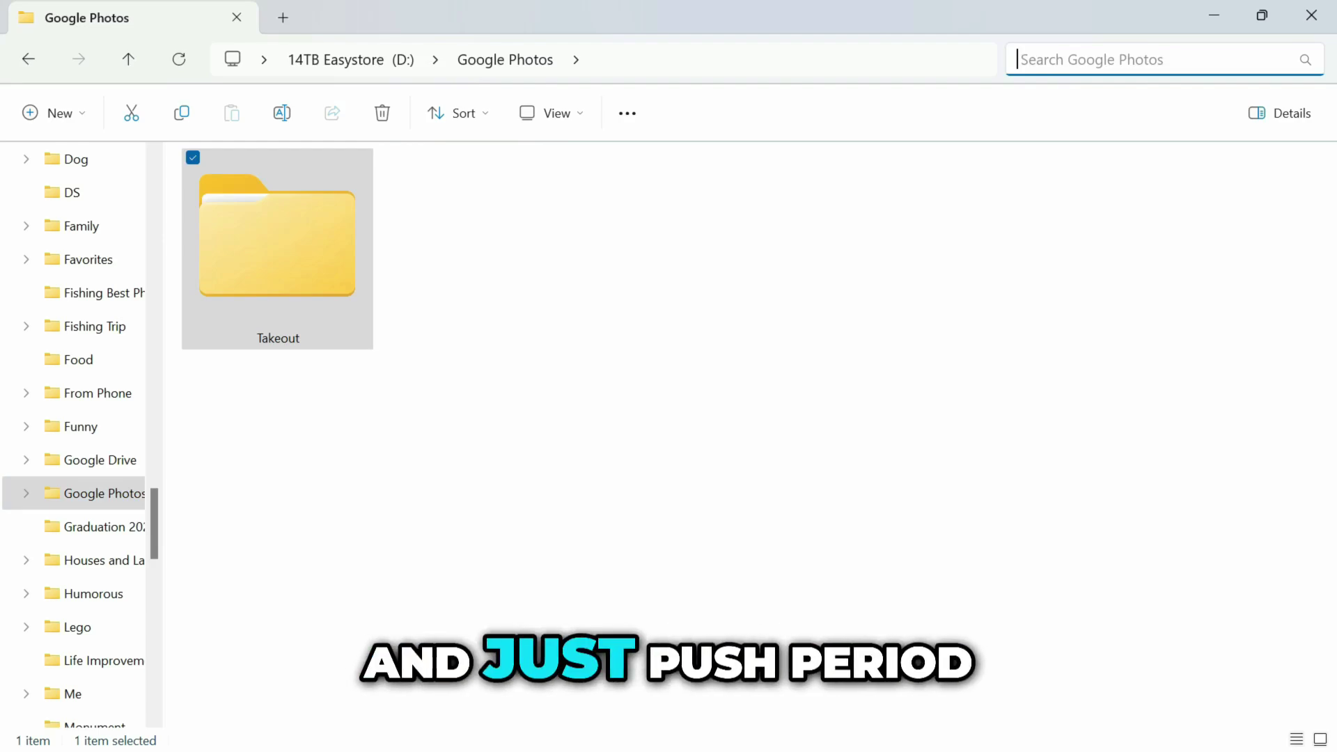
{"action": "type", "text": "."}
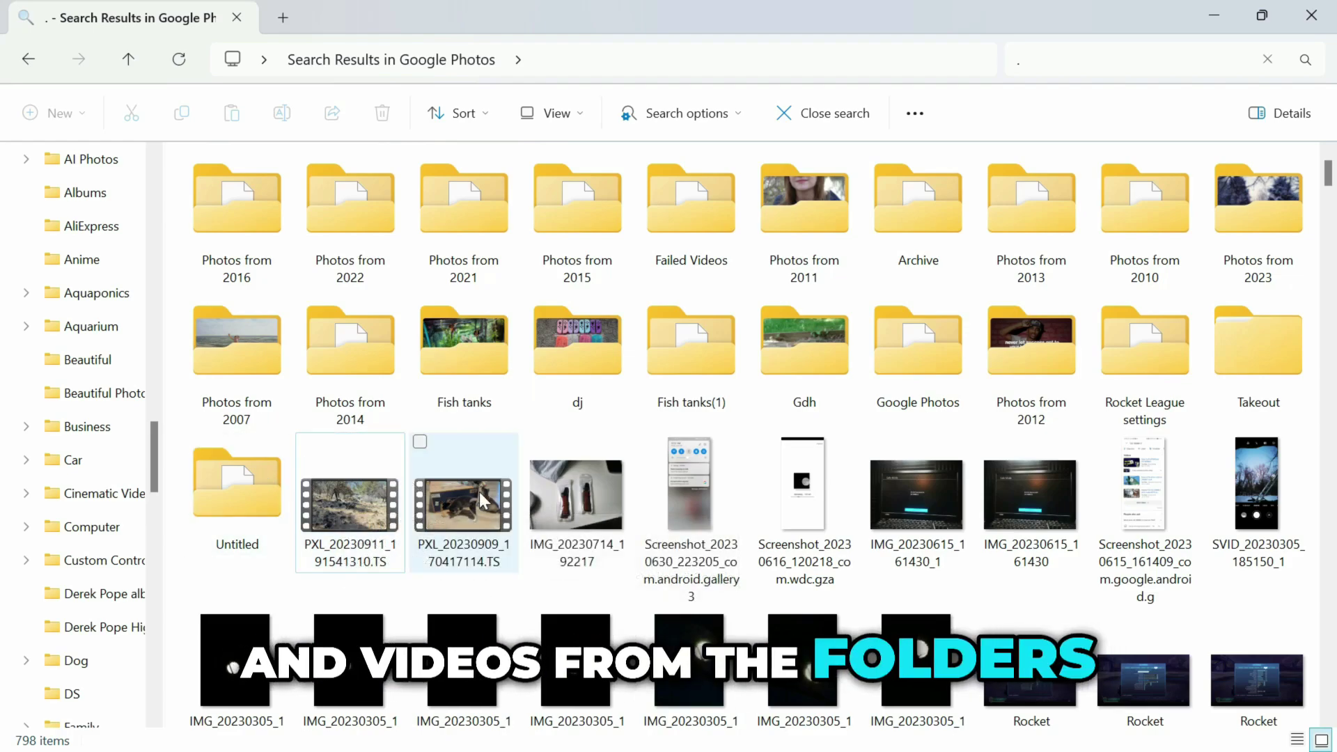
- Move every file from the first video, PXL_20230911_191541310.TS, through the last search result into the main Google Photos folder, skipping files with duplicate names
{"action": "left_click", "coordinate": [344, 505]}
{"action": "mouse_move", "coordinate": [349, 508]}
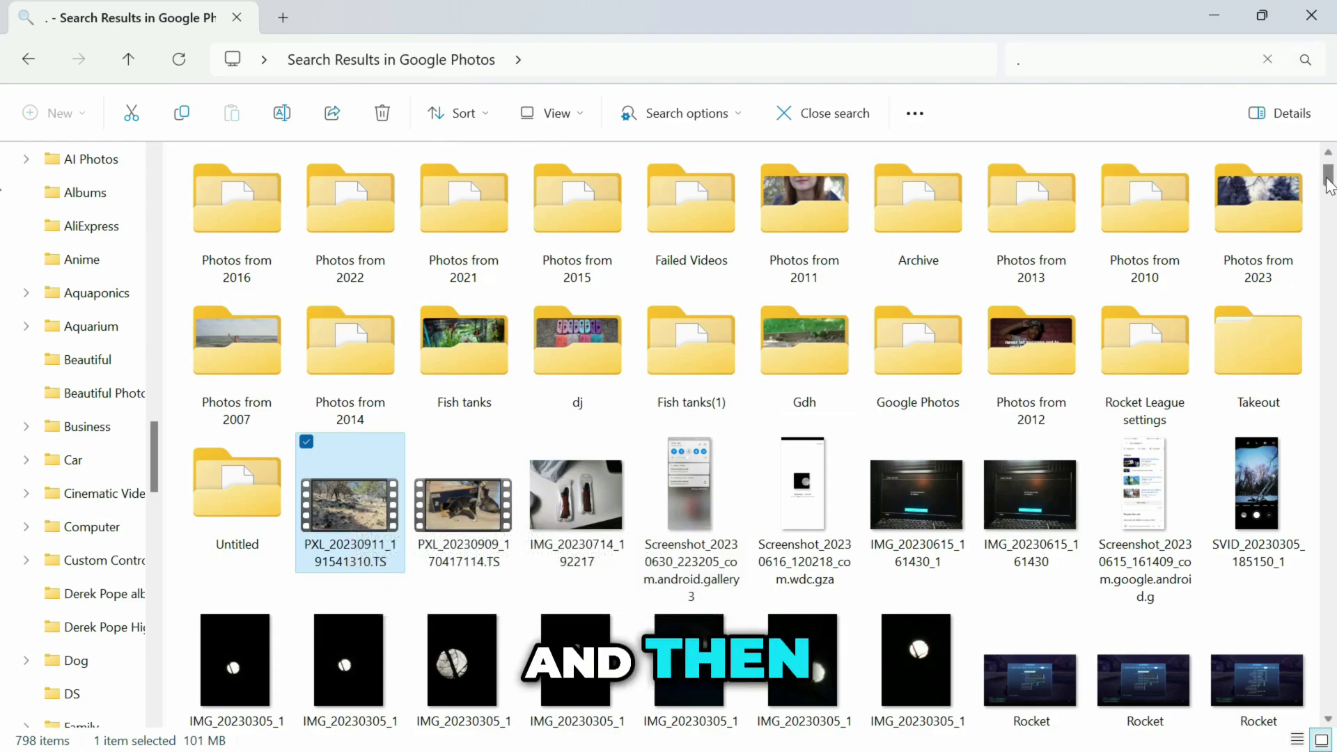
{"action": "left_click_drag", "start_coordinate": [1329, 184], "coordinate": [1333, 711]}
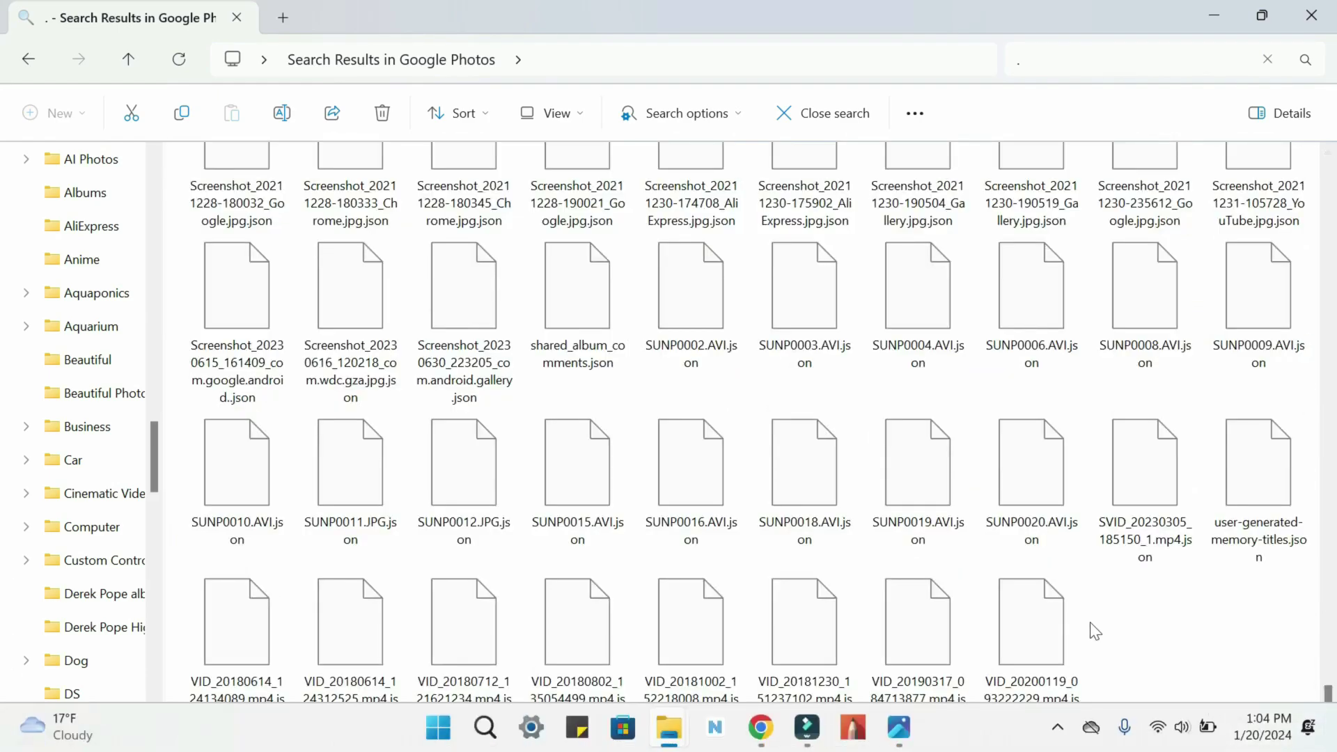
{"action": "left_click", "coordinate": [1029, 625], "text": "shift"}
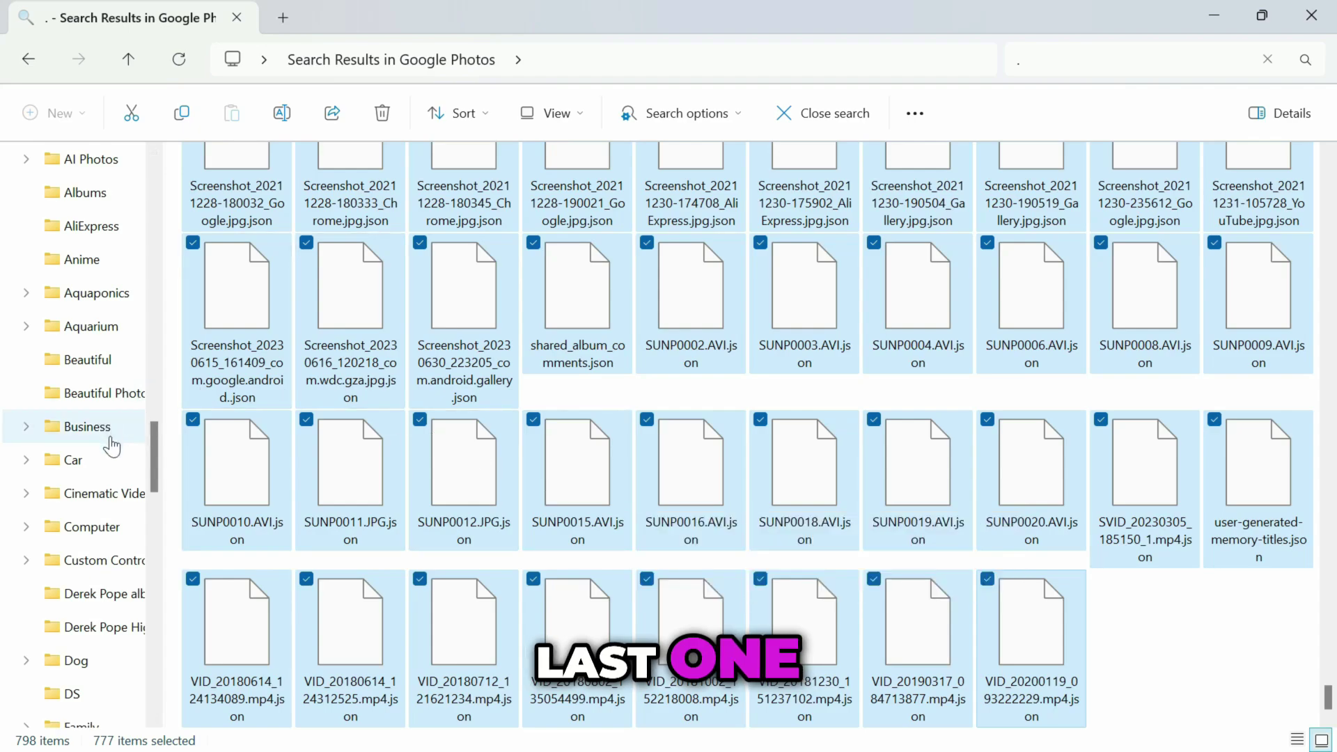
{"action": "scroll", "coordinate": [113, 466], "scroll_direction": "down", "scroll_amount": 5}
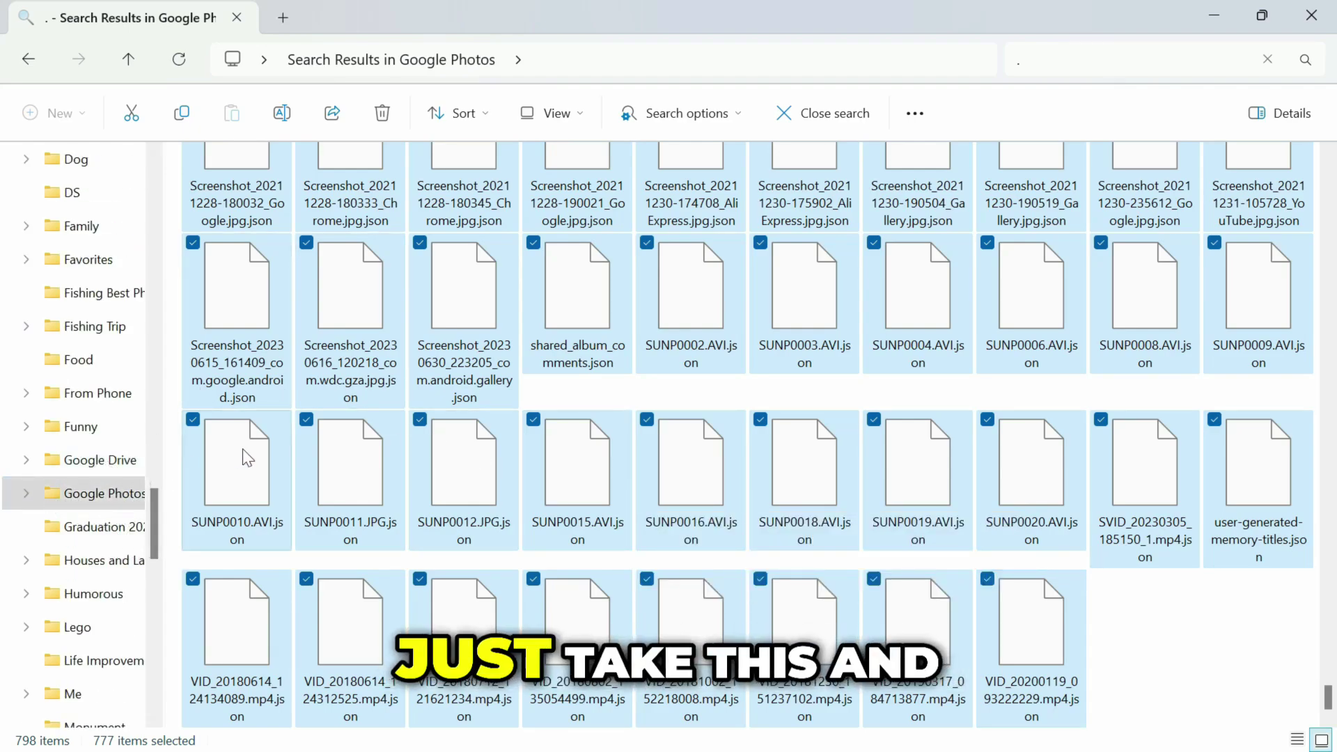
{"action": "left_click_drag", "start_coordinate": [245, 458], "coordinate": [106, 501]}
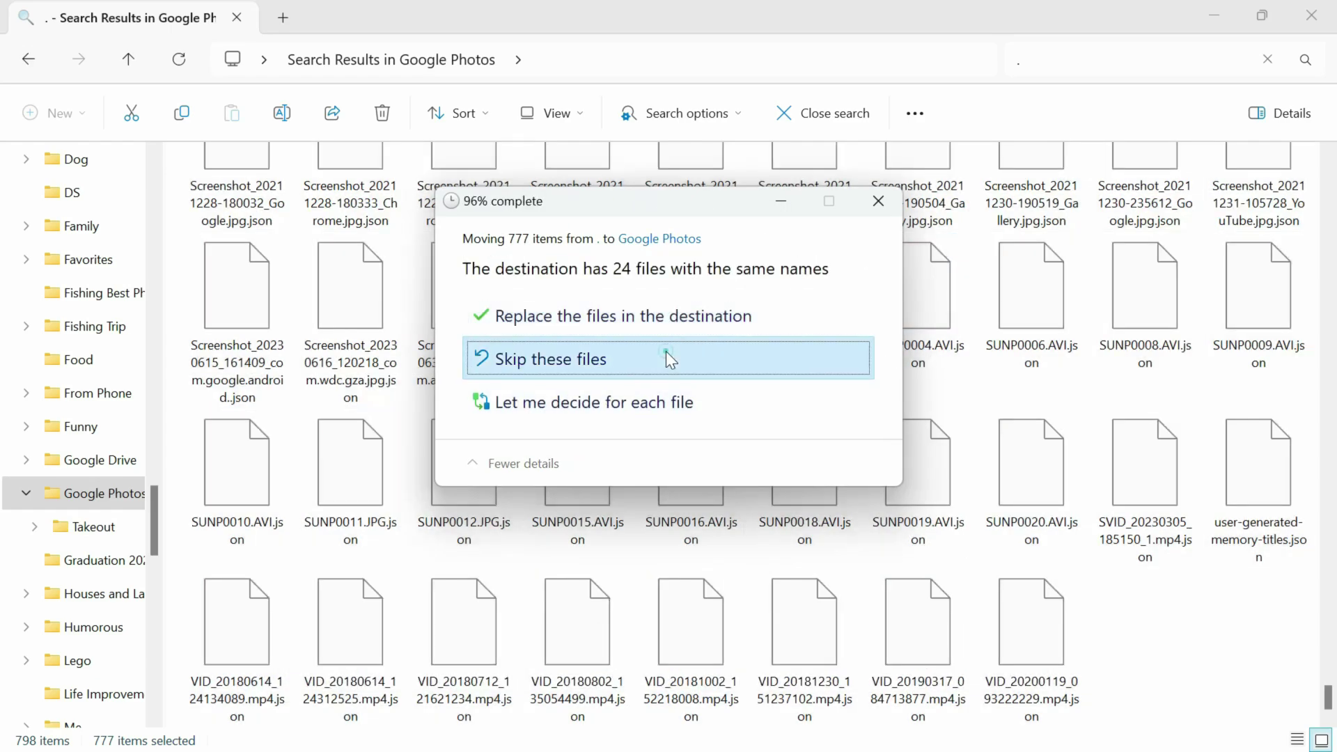
{"action": "left_click", "coordinate": [666, 356]}
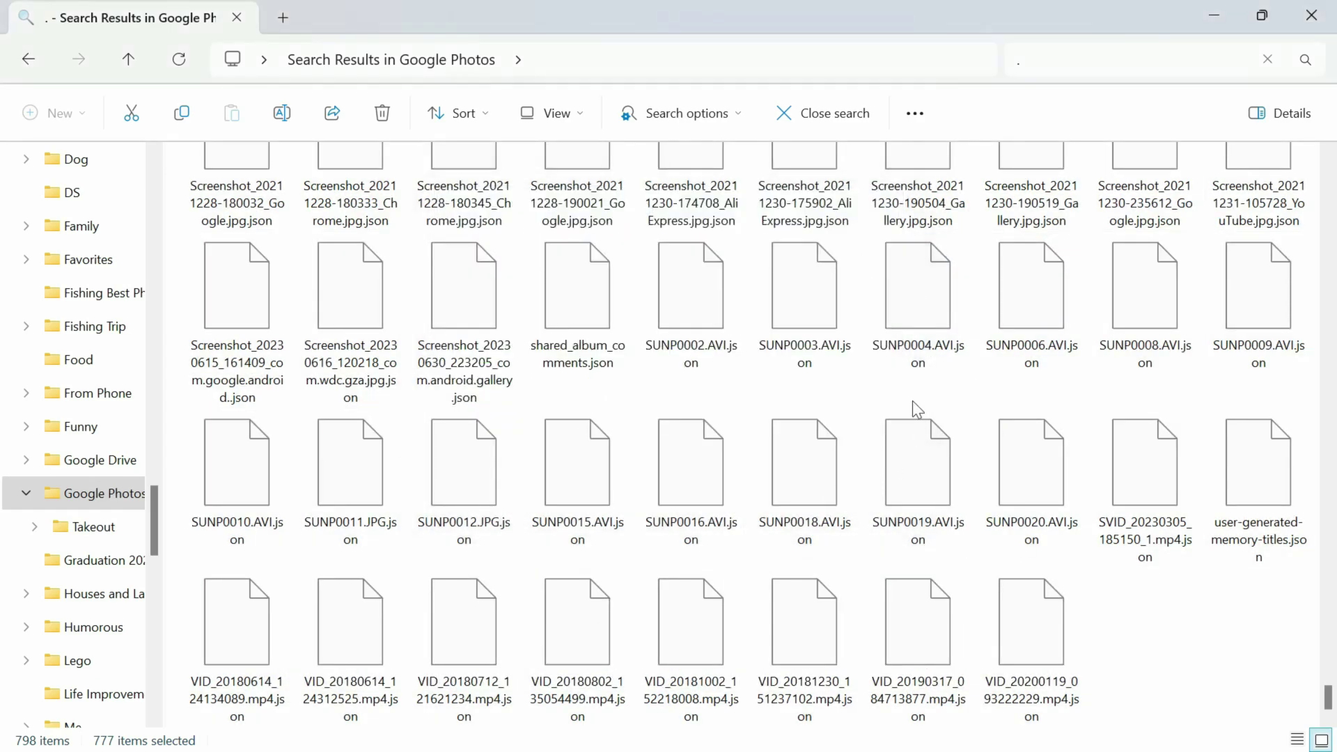
- Open the main Google Photos folder and delete the Takeout folder inside it
{"action": "left_click", "coordinate": [136, 507]}
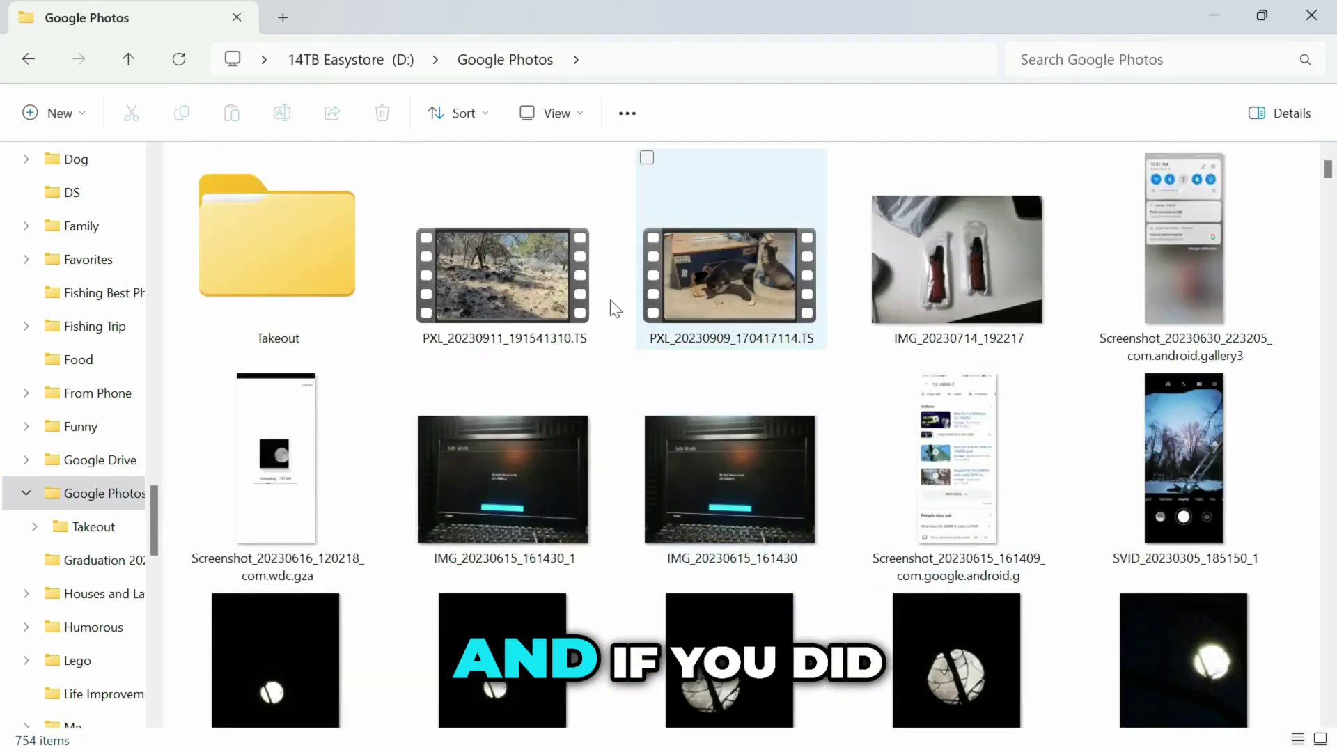
{"action": "left_click", "coordinate": [227, 286]}
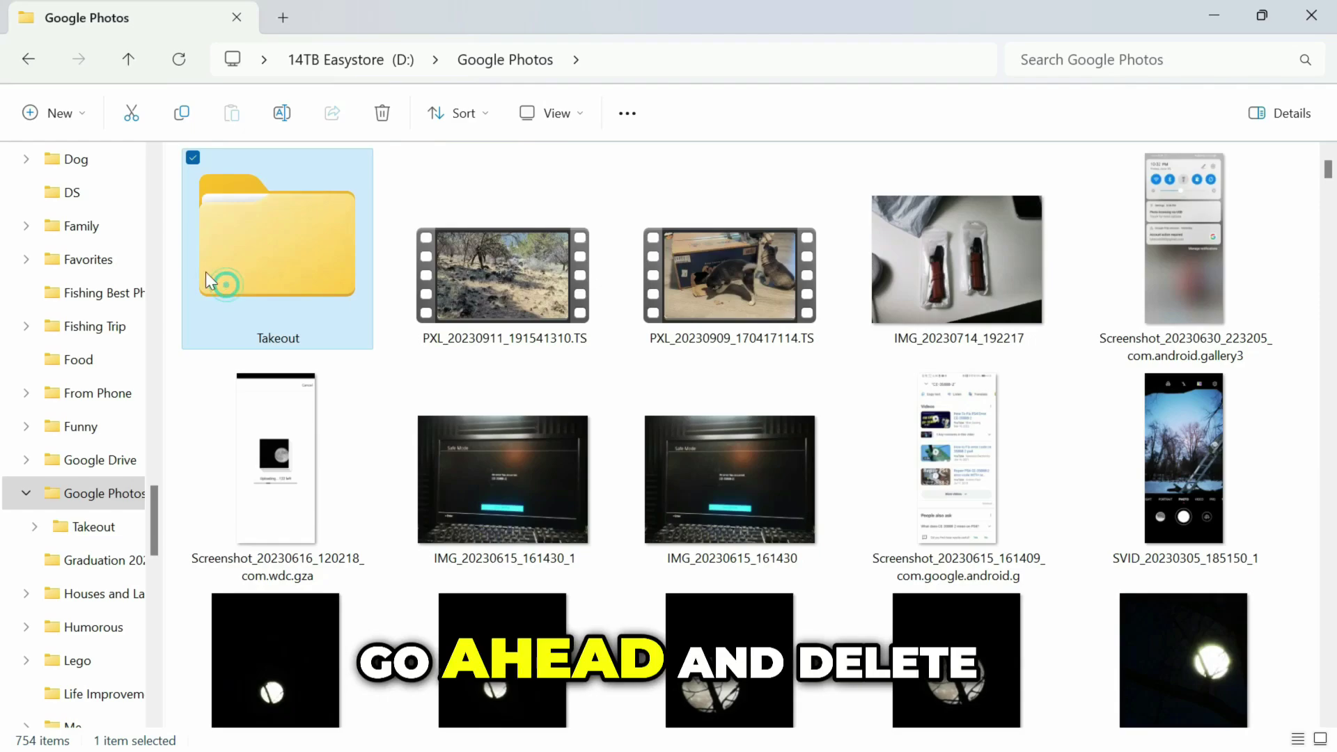
{"action": "left_click", "coordinate": [386, 114]}
- Try to open the file 20211229_143809.jpg.json, then dismiss the app chooser and clear the selection
{"action": "scroll", "coordinate": [1100, 435], "scroll_direction": "down", "scroll_amount": 15}
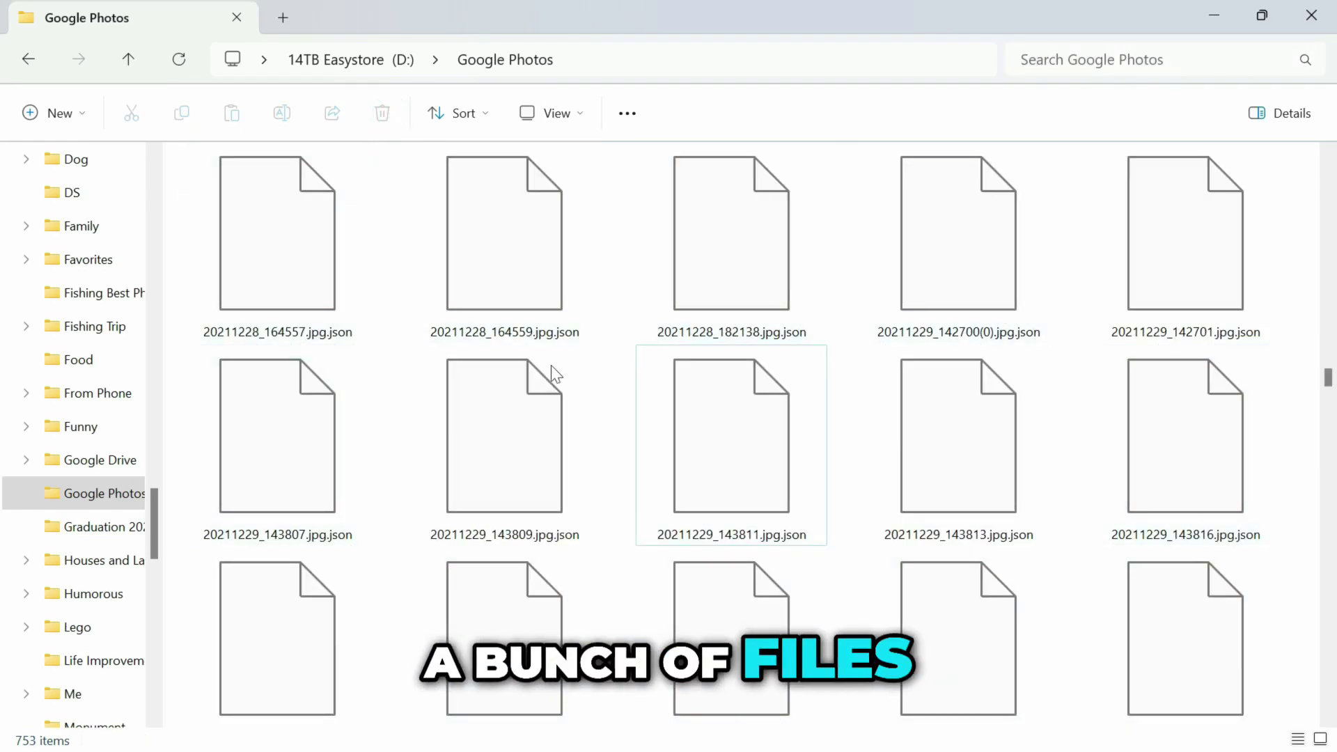
{"action": "left_click", "coordinate": [515, 492]}
{"action": "double_click", "coordinate": [516, 483]}
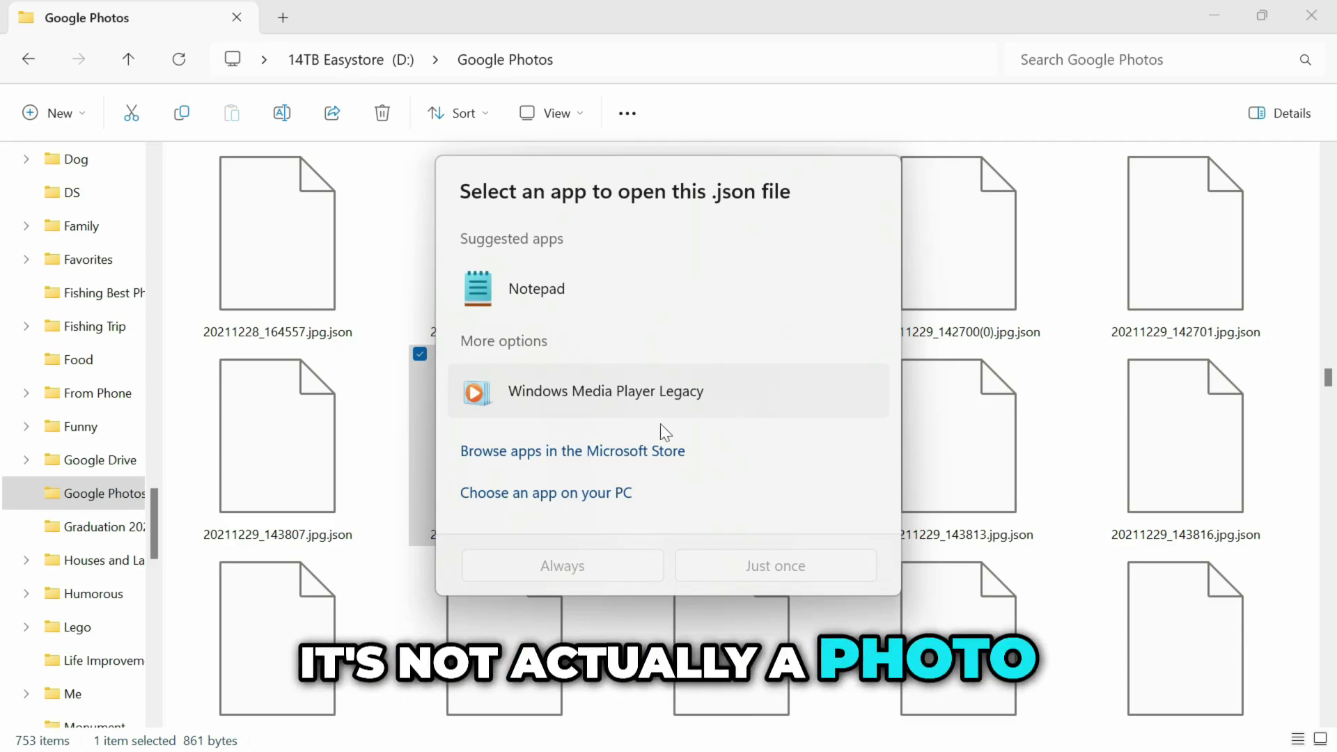
{"action": "left_click", "coordinate": [179, 422]}
{"action": "left_click", "coordinate": [179, 418]}
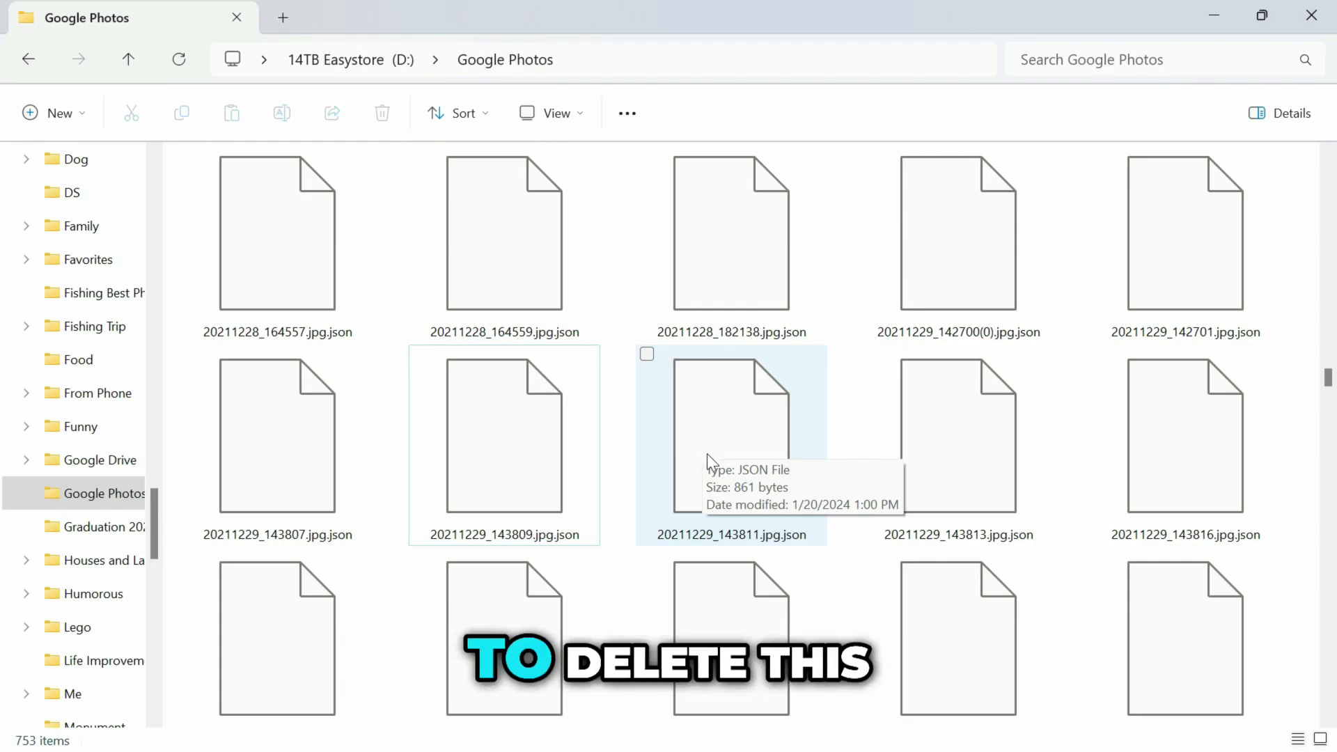
- Search the Google Photos folder for "json" and delete all of the matching files
{"action": "left_click", "coordinate": [108, 495]}
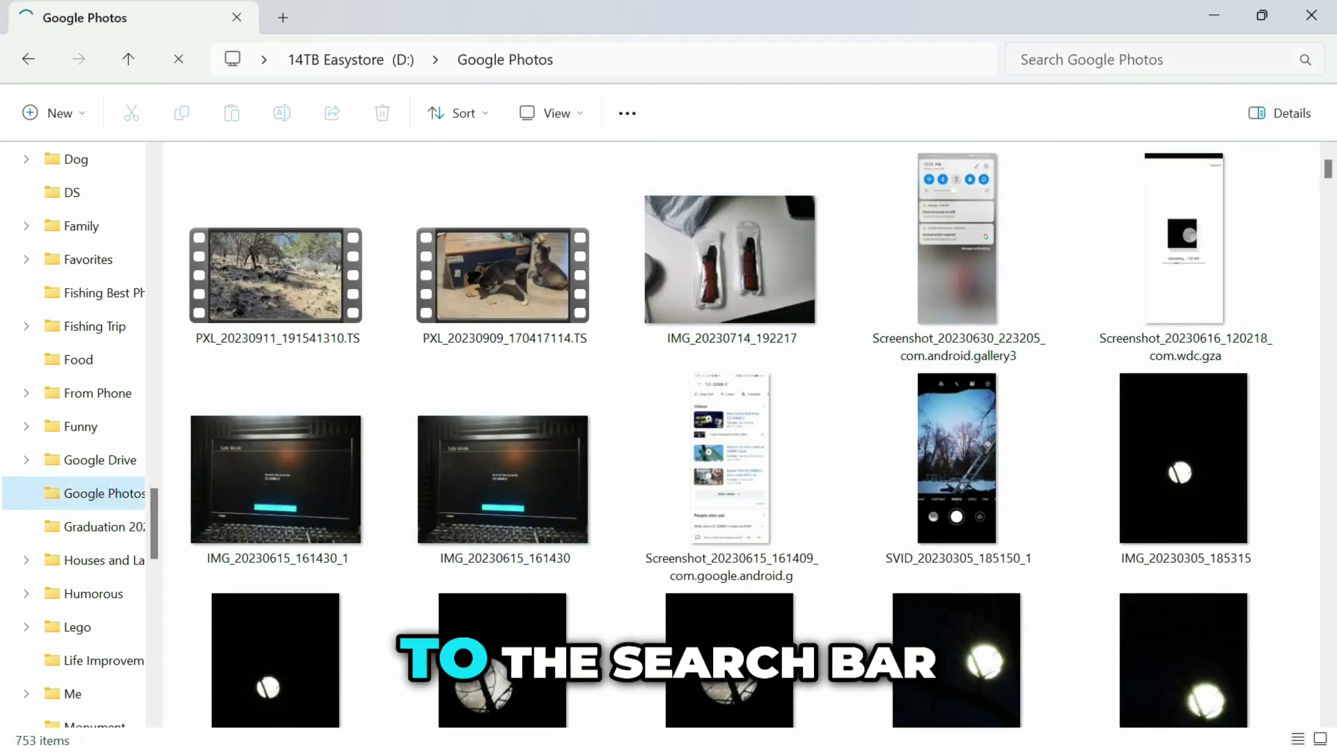
{"action": "left_click", "coordinate": [1114, 59]}
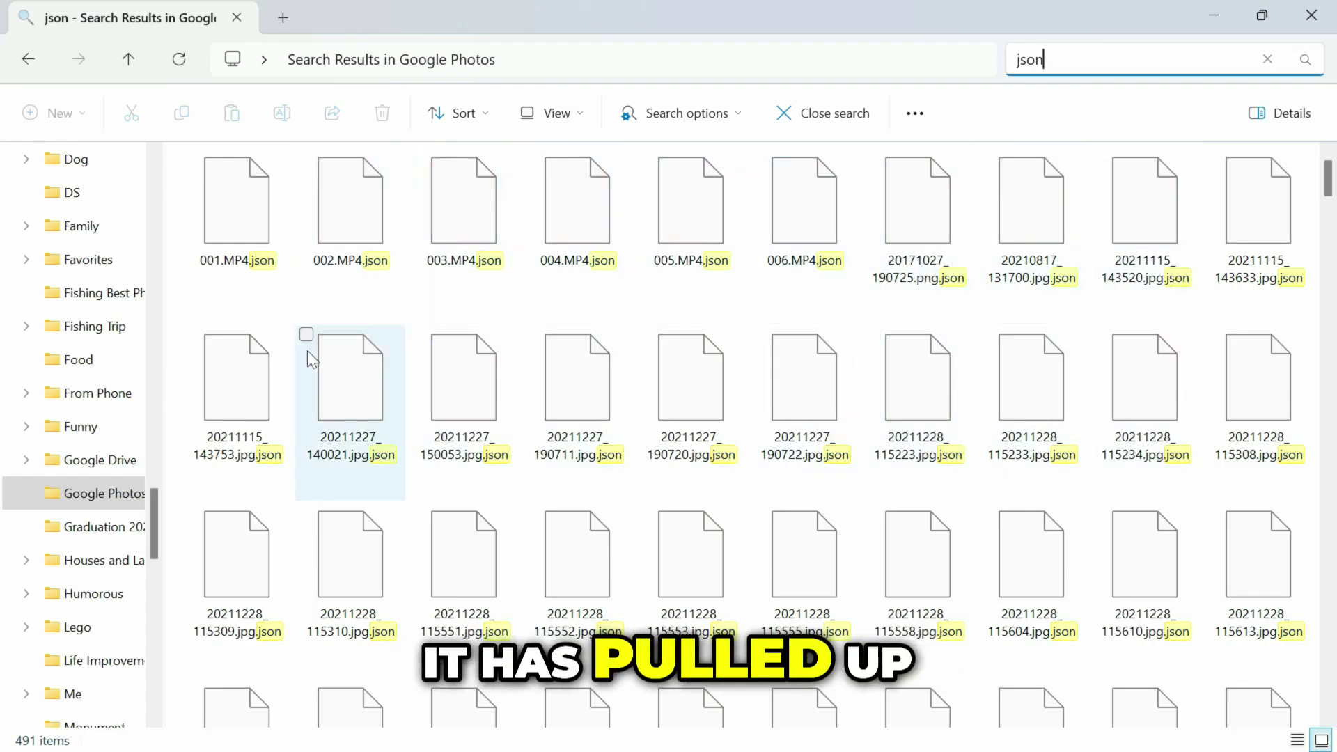
{"action": "left_click", "coordinate": [257, 245]}
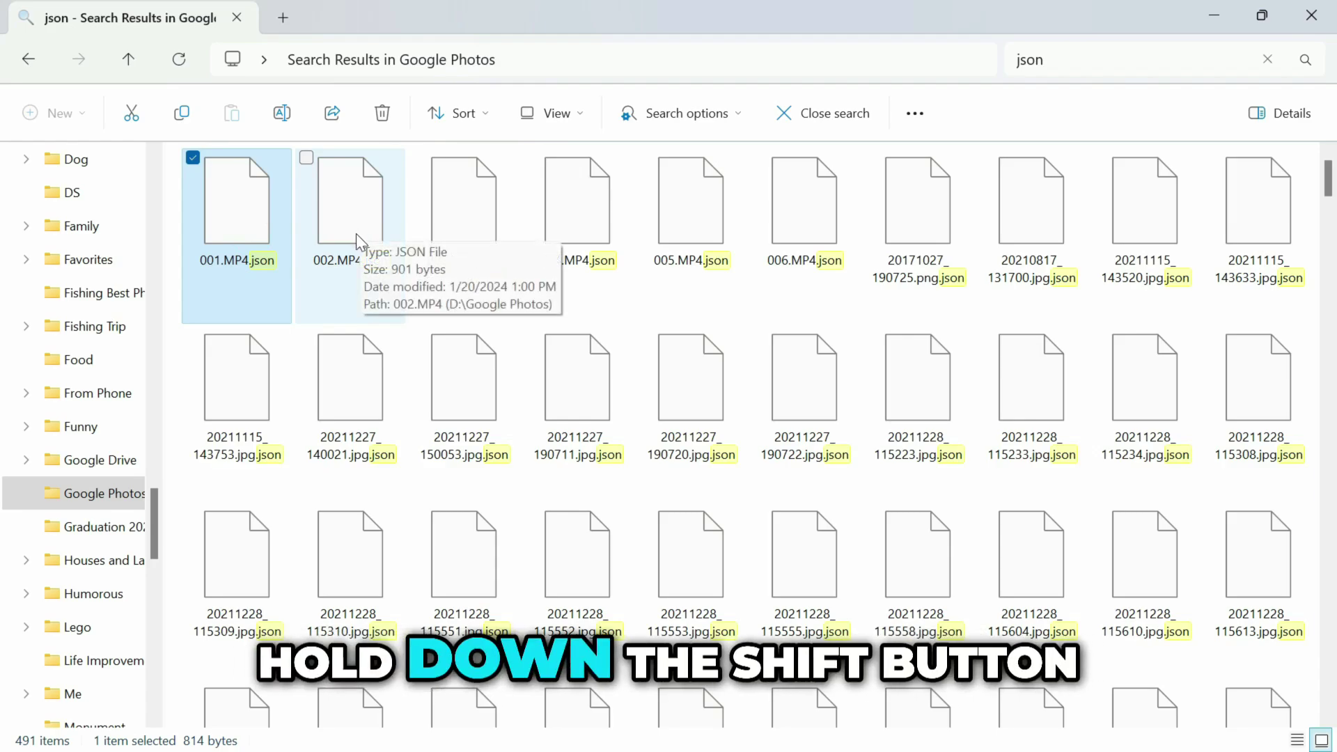
{"action": "left_click_drag", "start_coordinate": [1330, 186], "coordinate": [1327, 707]}
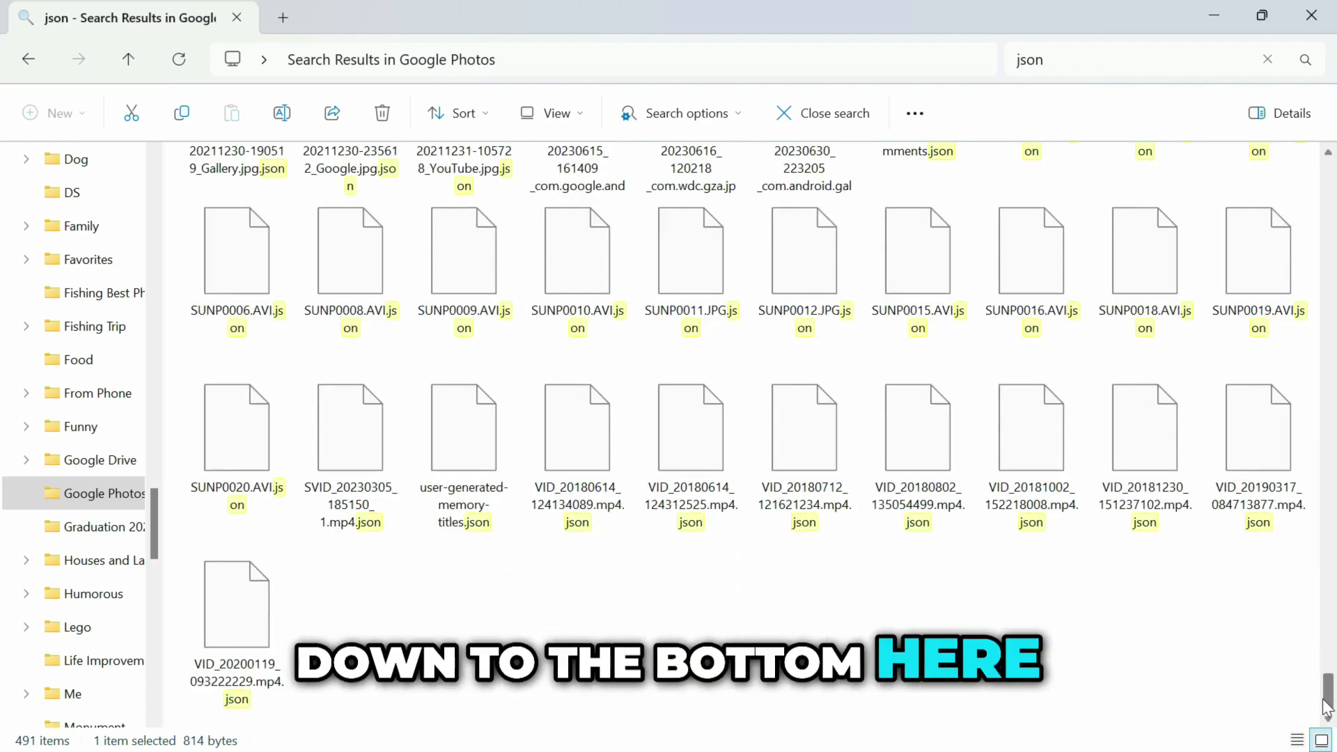
{"action": "left_click", "coordinate": [225, 600], "text": "shift"}
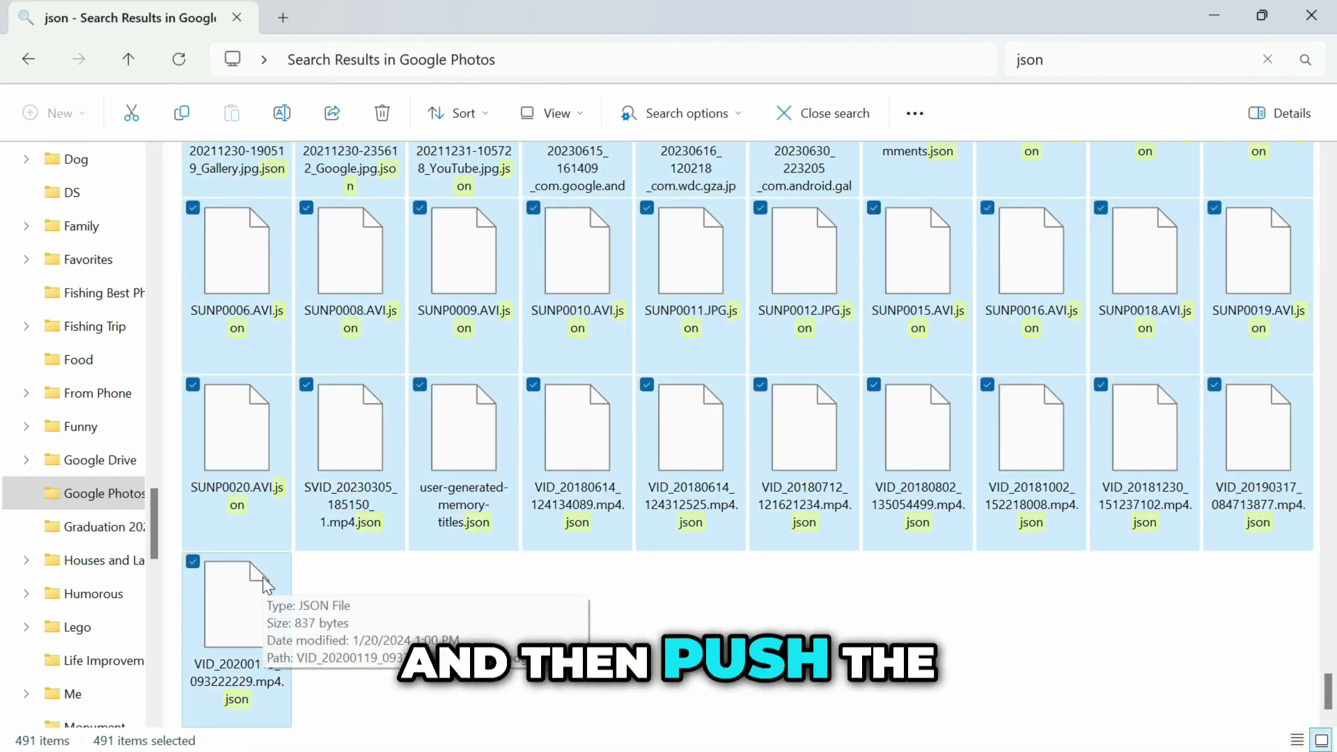
{"action": "key", "text": "Delete"}
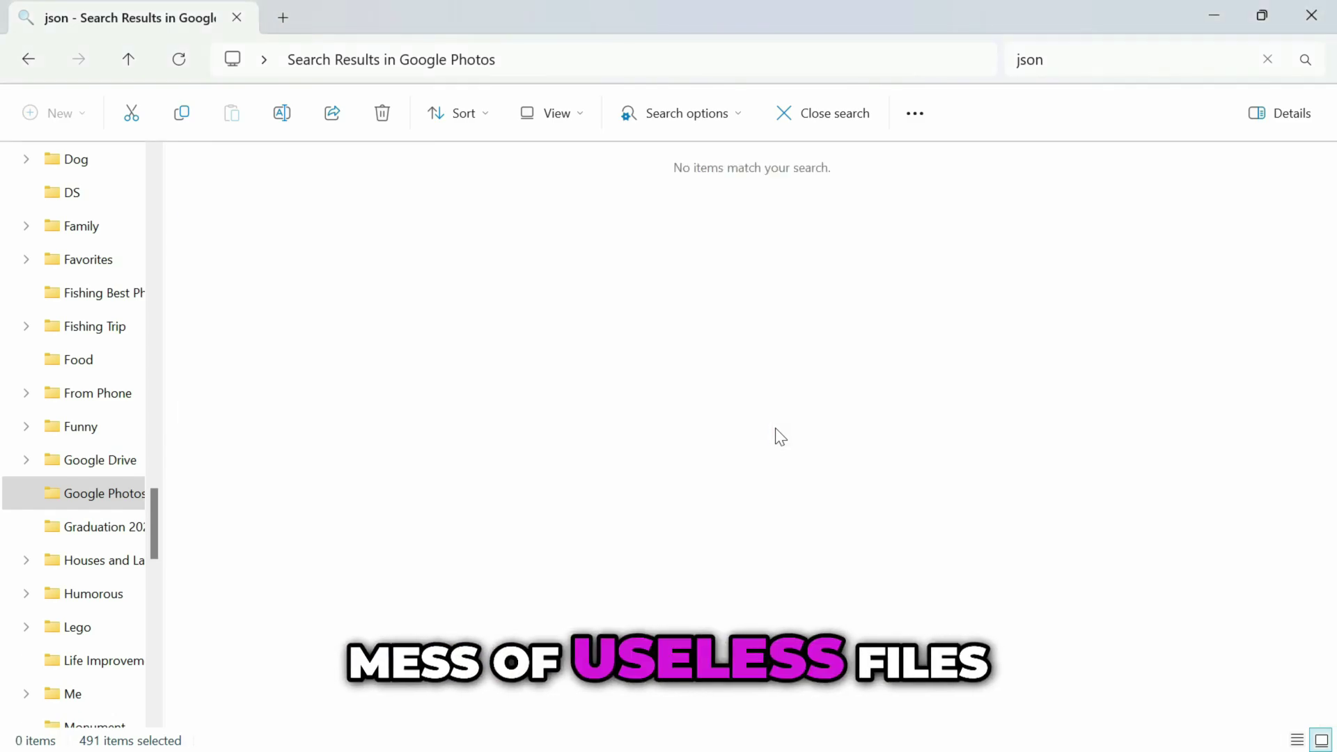
- Open the Failed Videos folder inside Takeout\Google Photos, try playing the MP4 file 20171014_162208, and close Media Player
{"action": "key", "text": "alt+Left"}
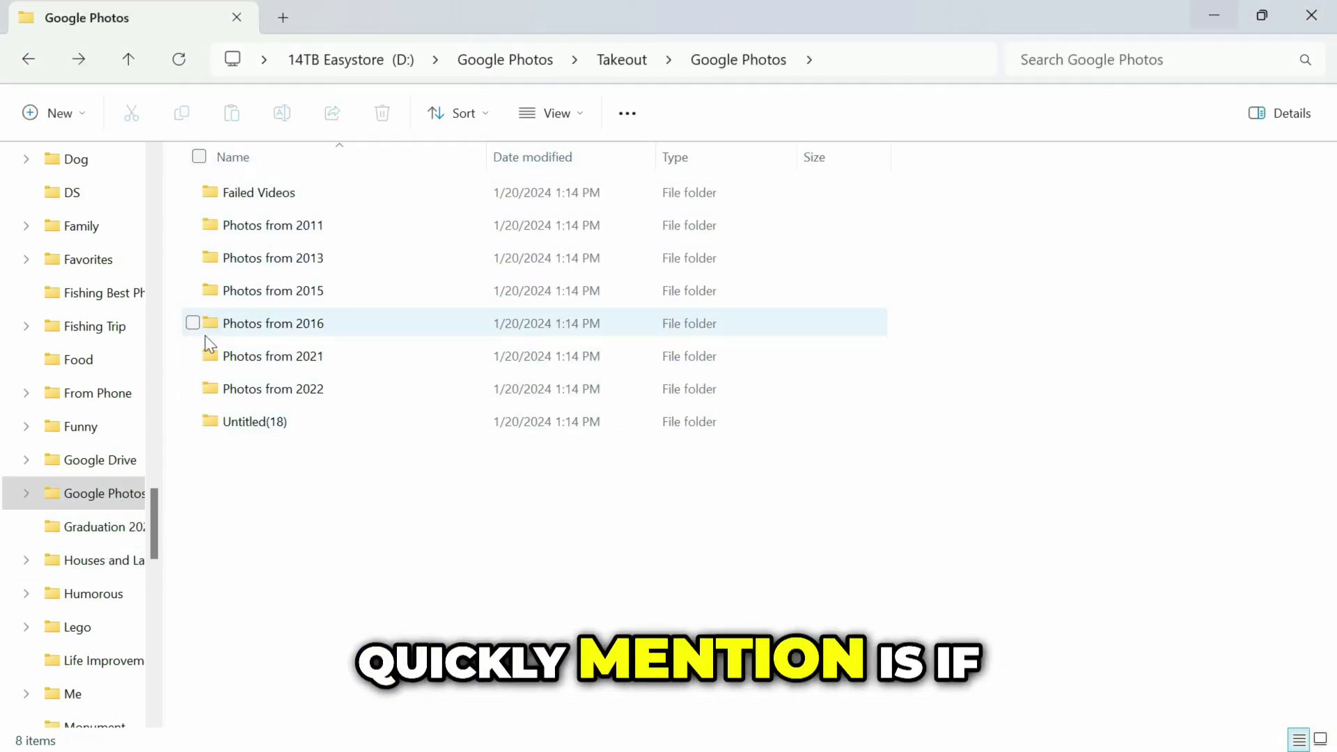
{"action": "double_click", "coordinate": [306, 202]}
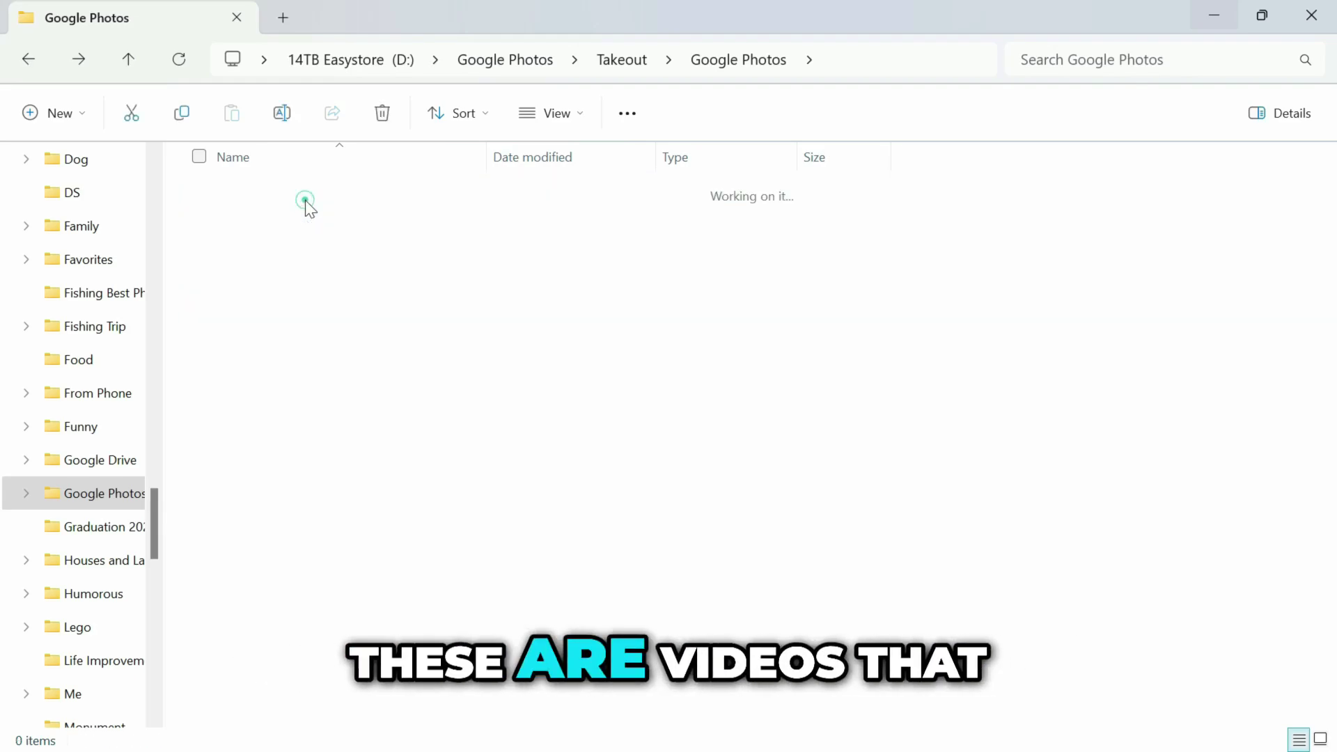
{"action": "double_click", "coordinate": [334, 554]}
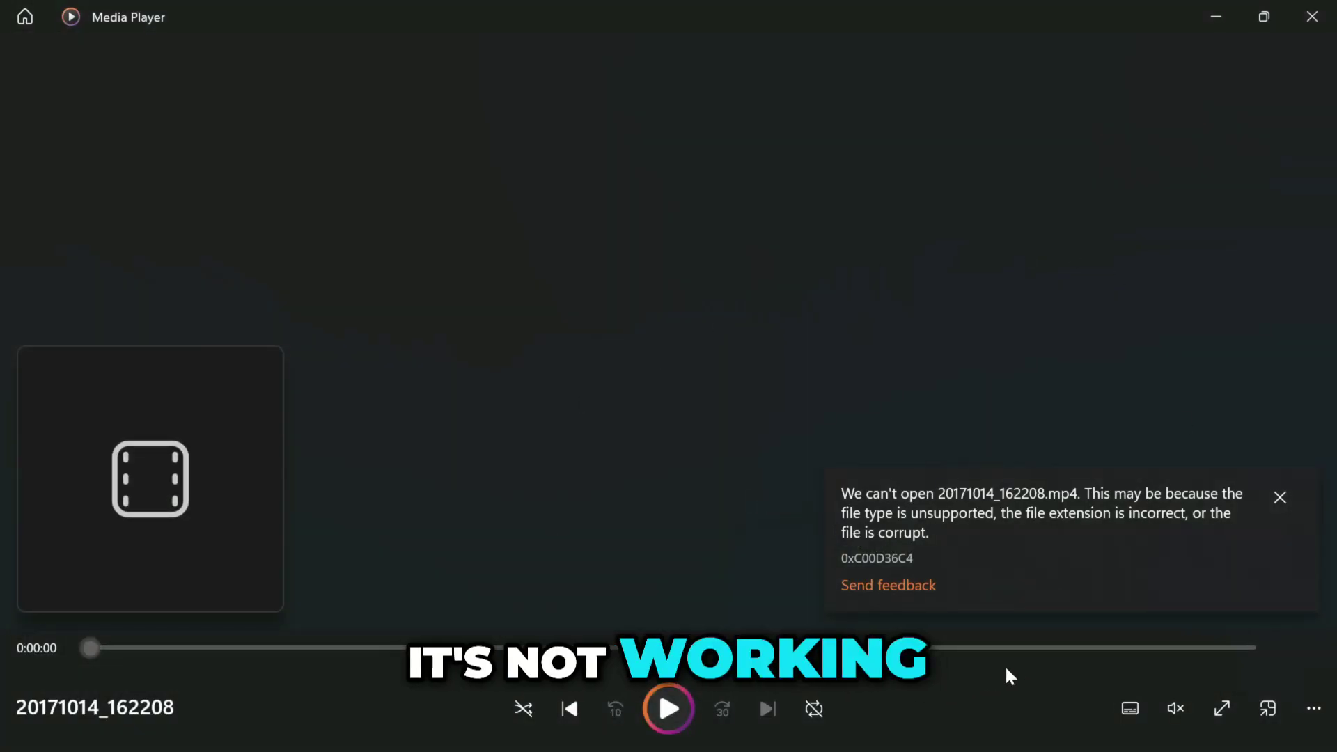
{"action": "left_click", "coordinate": [1312, 21]}
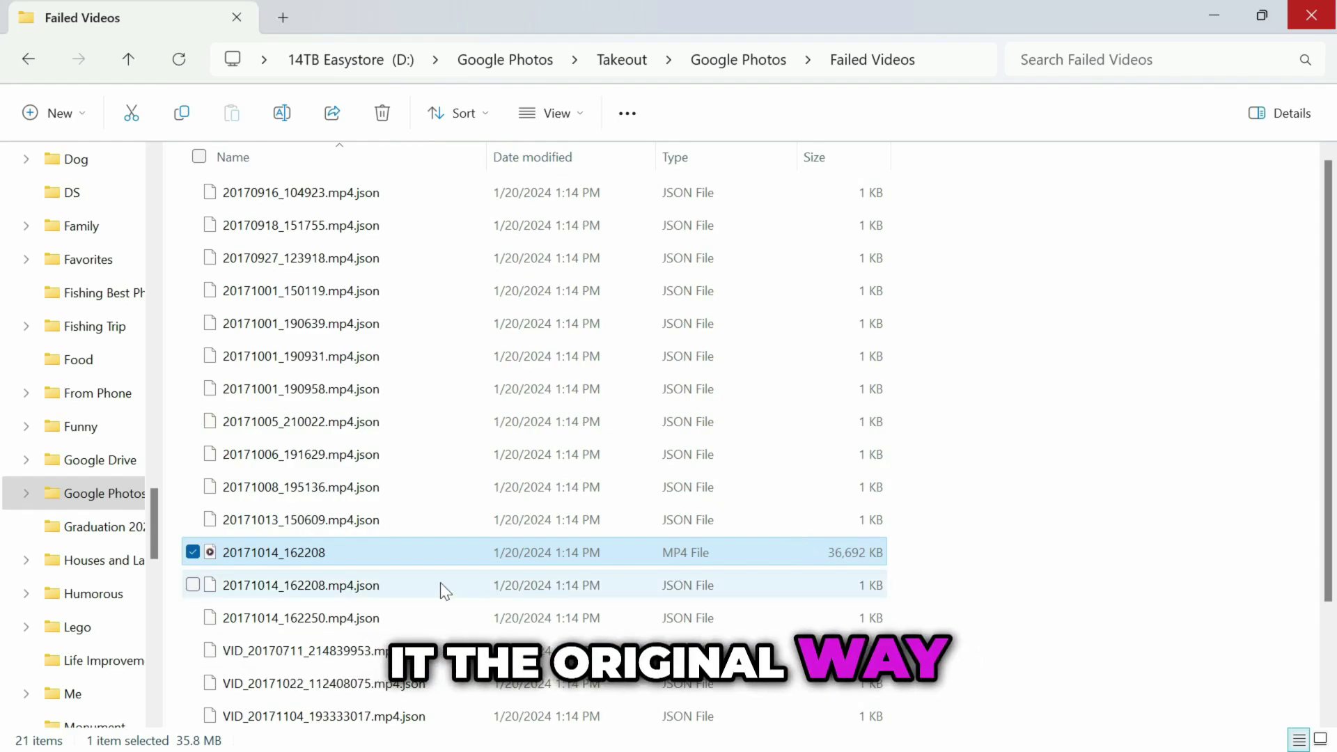
- Copy the name of the failed MP4 file 20171014_162208, then switch to Chrome and open Google Photos
{"action": "left_click", "coordinate": [279, 554]}
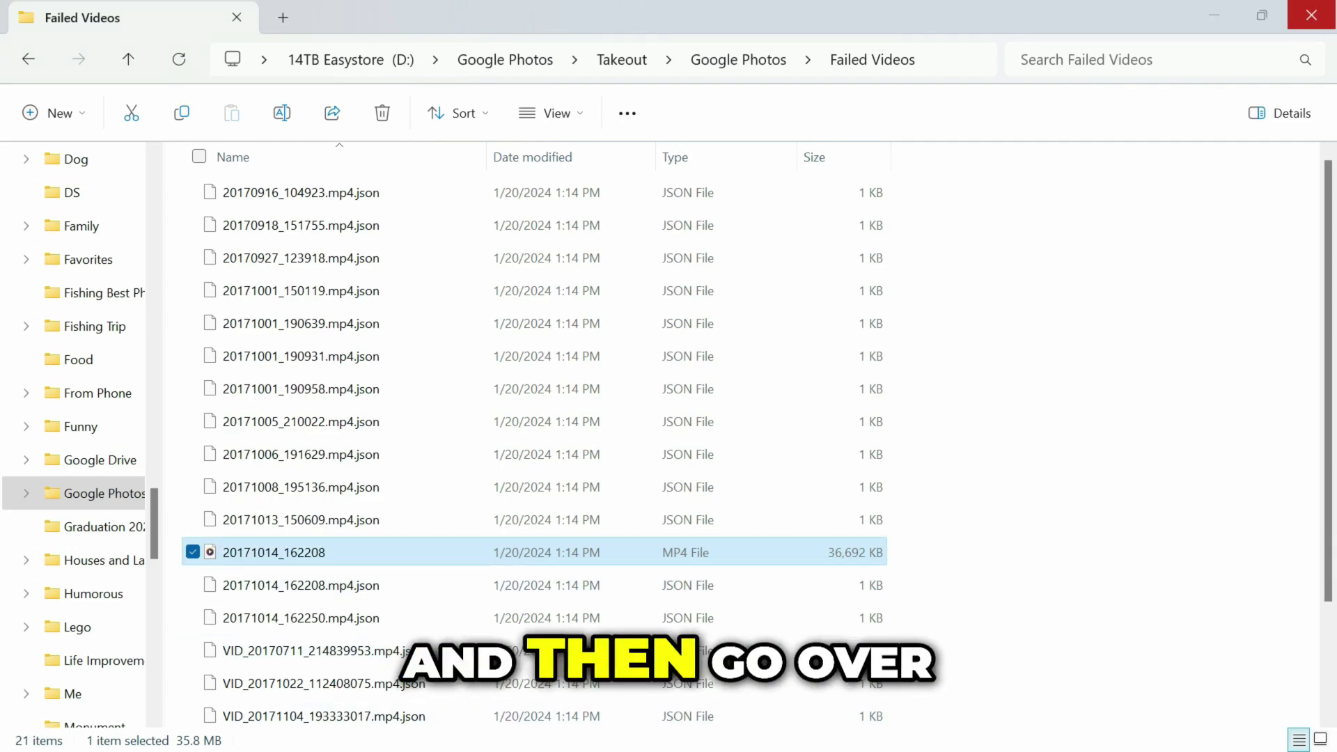
{"action": "key", "text": "super"}
{"action": "left_click", "coordinate": [761, 742]}
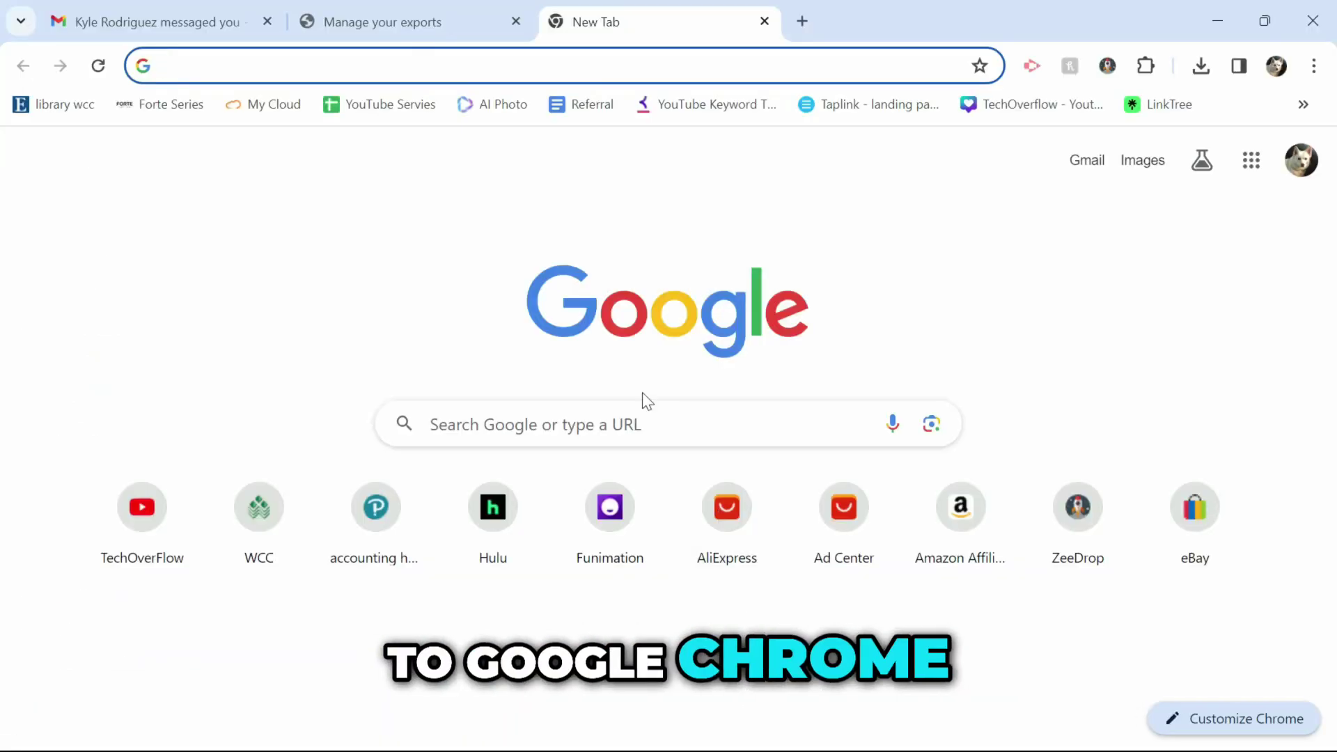
{"action": "left_click", "coordinate": [1253, 162]}
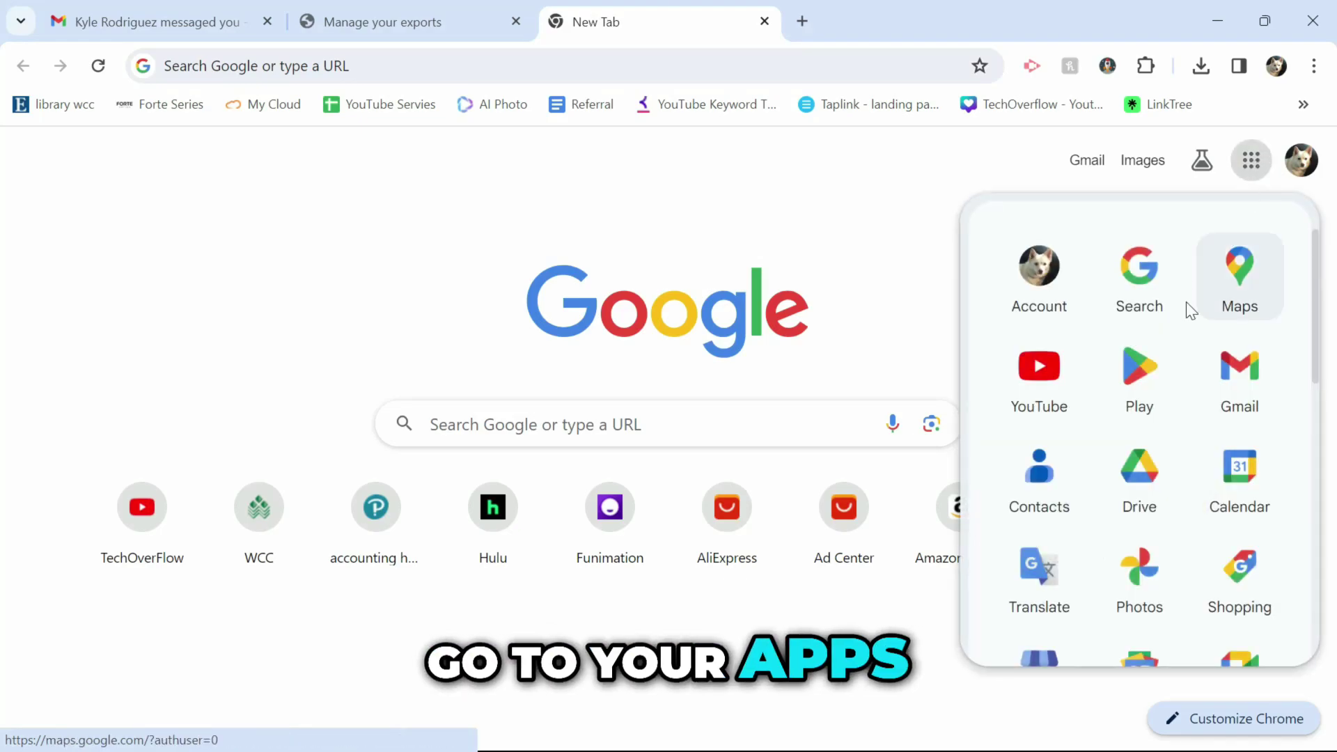
{"action": "left_click", "coordinate": [1151, 601]}
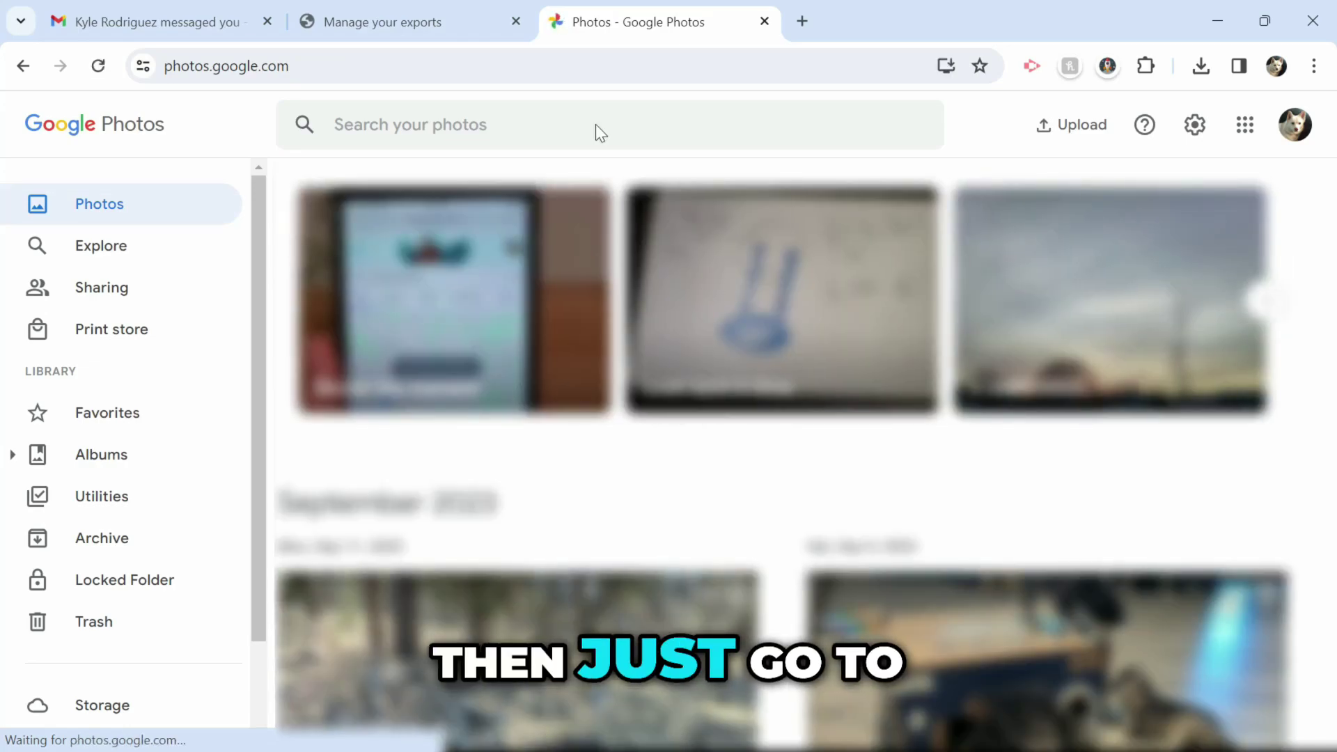
- Search Google Photos for 20171014_162208
{"action": "left_click", "coordinate": [595, 125]}
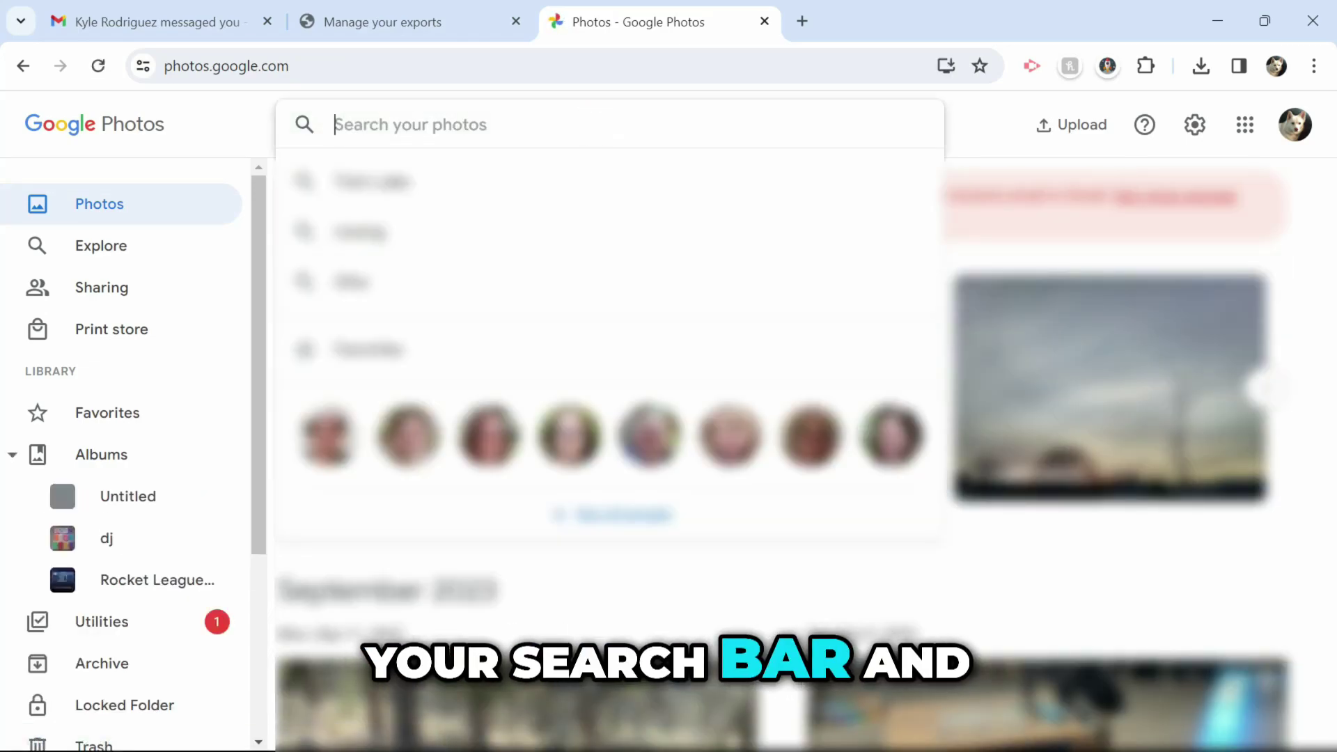
{"action": "key", "text": "Return"}
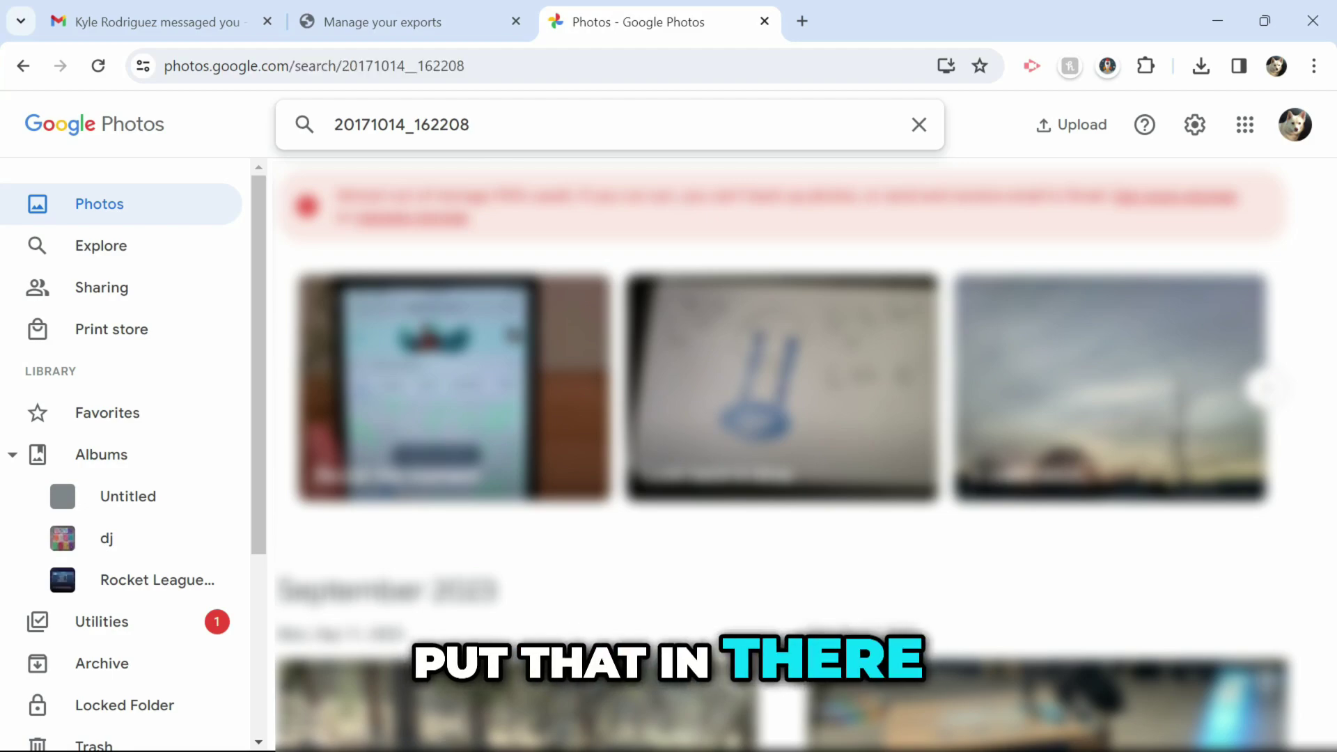
{"action": "key", "text": "Return"}
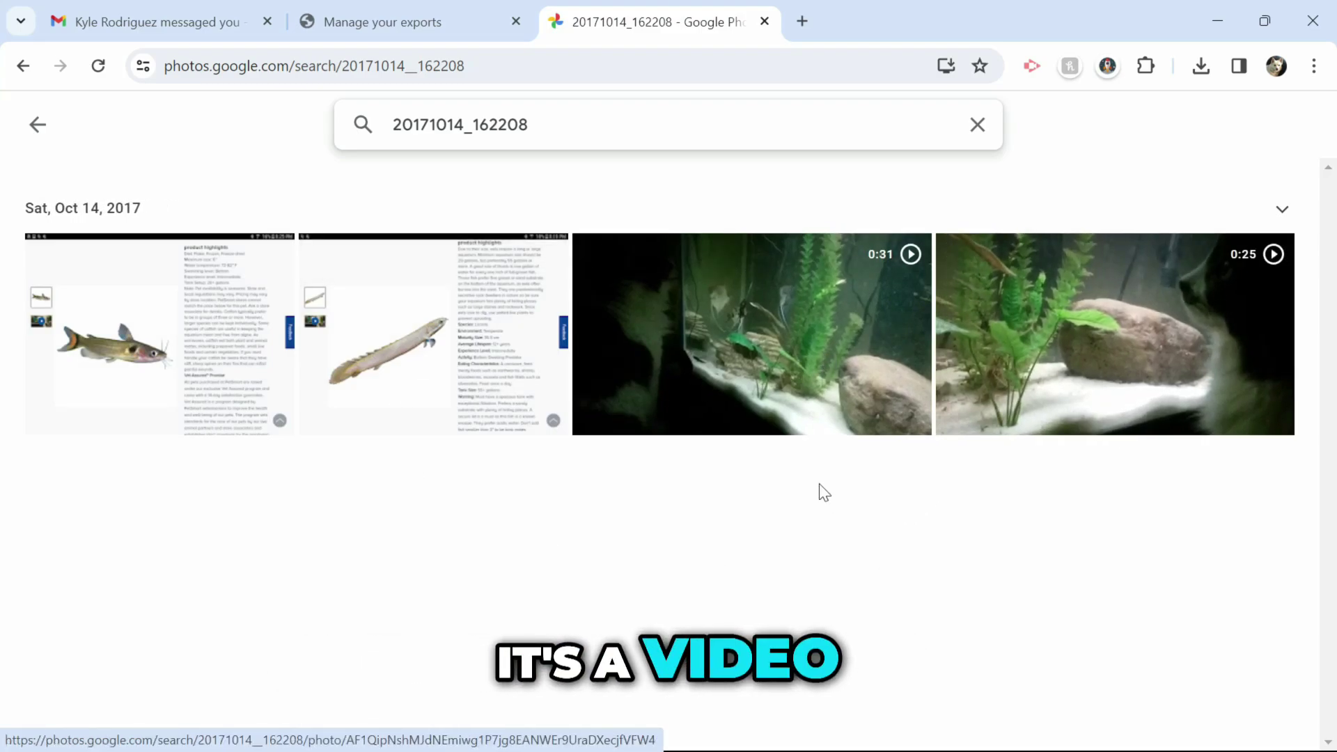
- Open the 0:31 aquarium video from the search results, download it, and open the downloaded file in Media Player
{"action": "left_click", "coordinate": [739, 380]}
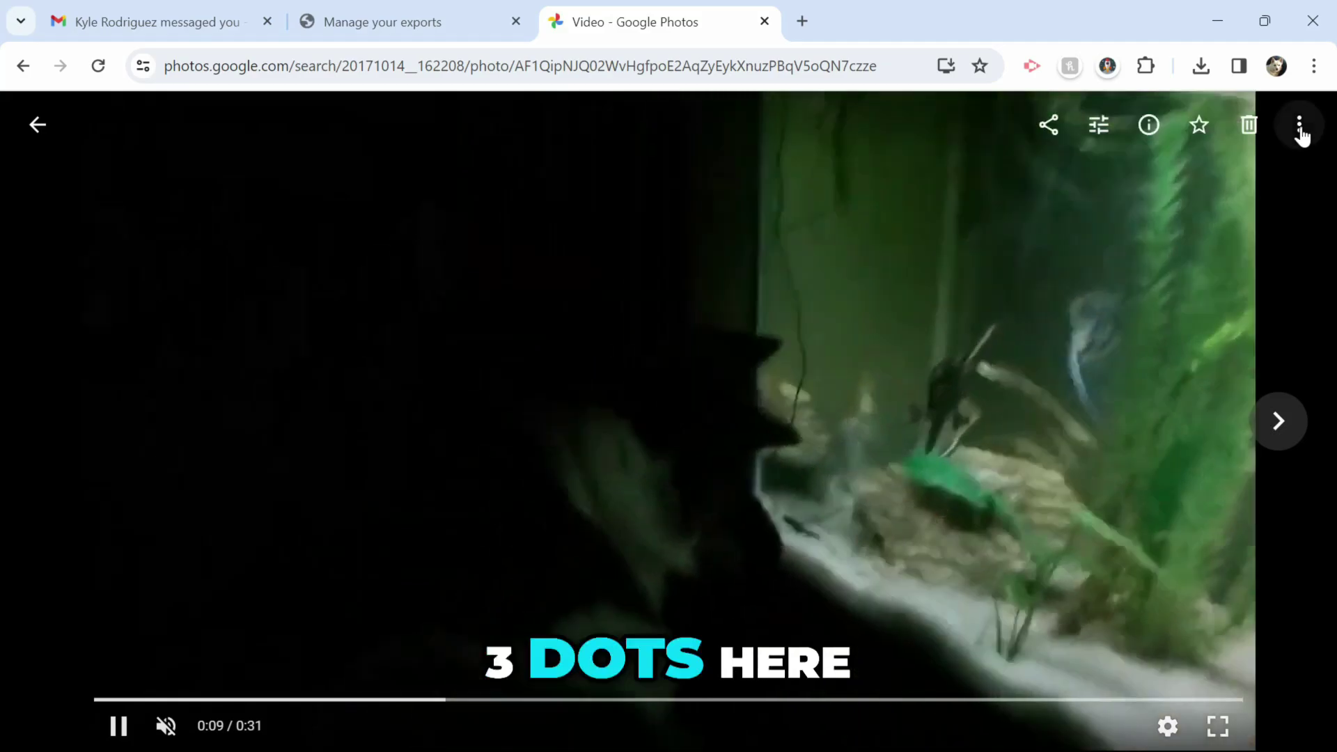
{"action": "left_click", "coordinate": [1300, 127]}
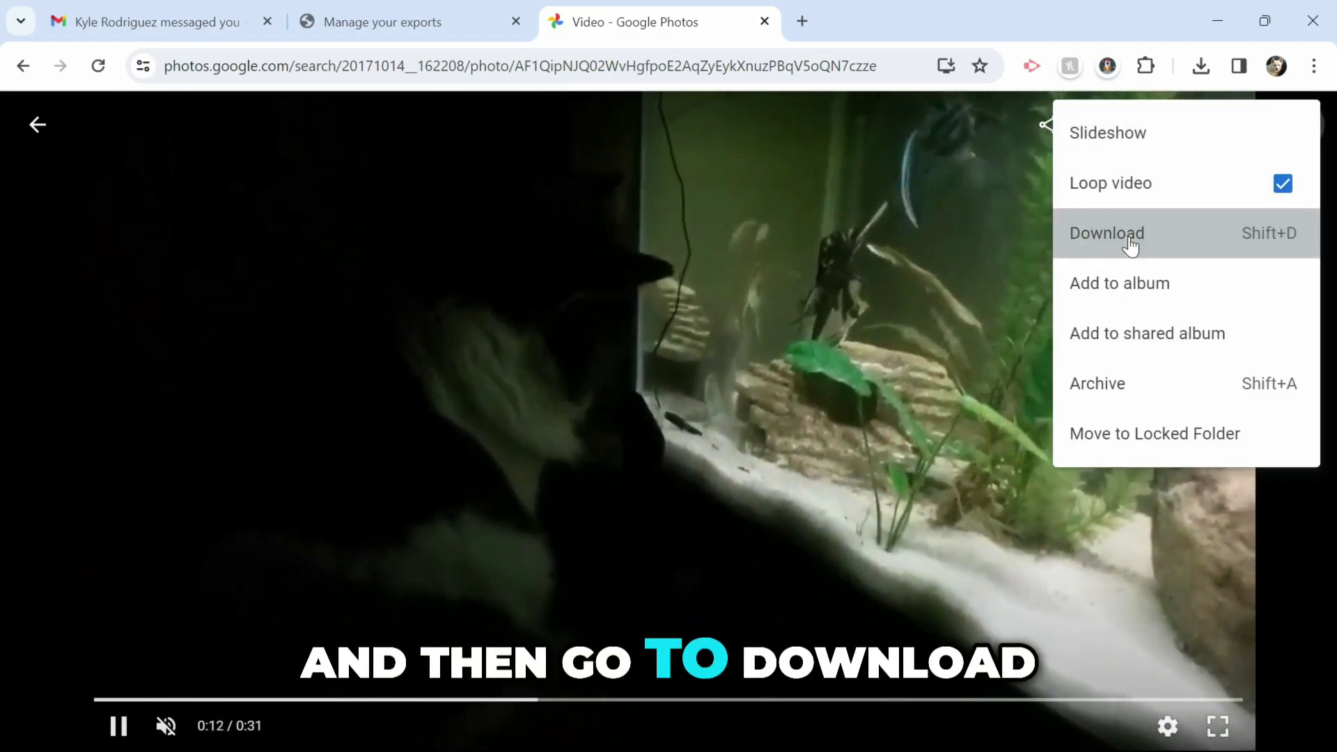
{"action": "left_click", "coordinate": [1128, 236]}
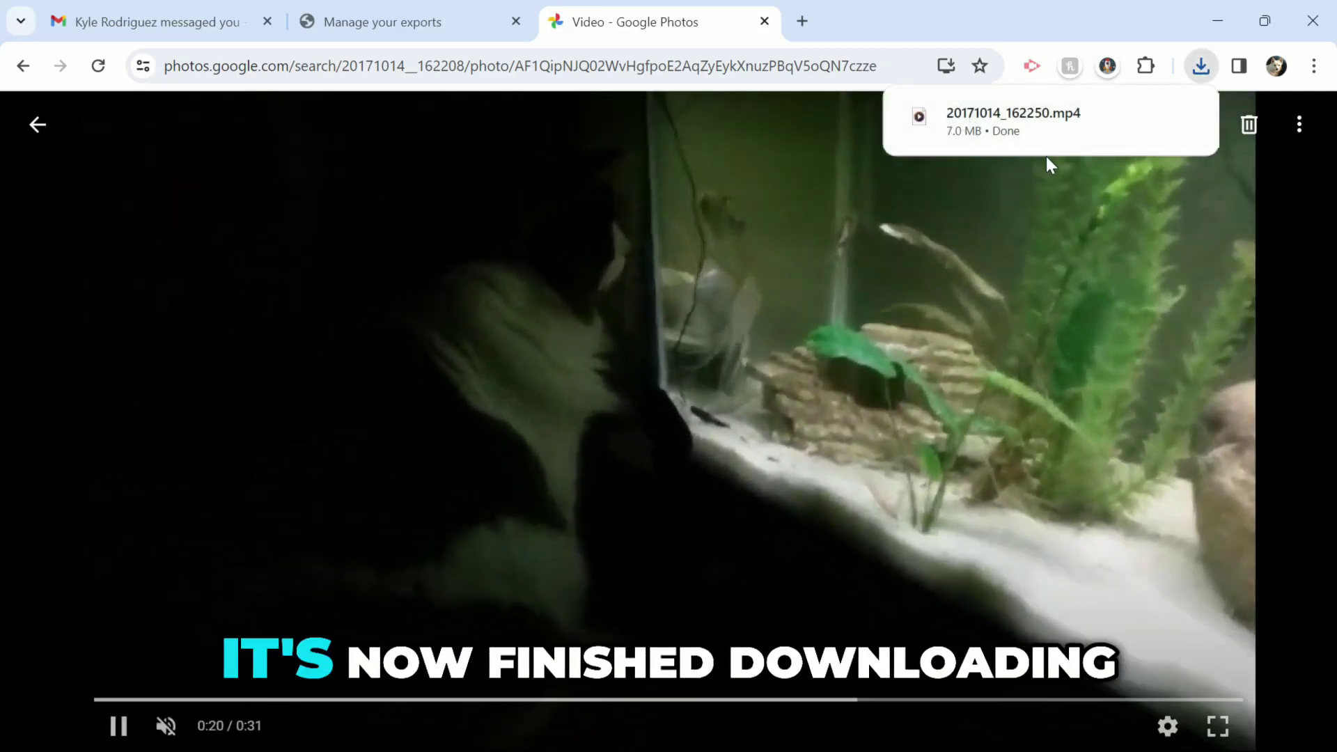
{"action": "mouse_move", "coordinate": [1035, 127]}
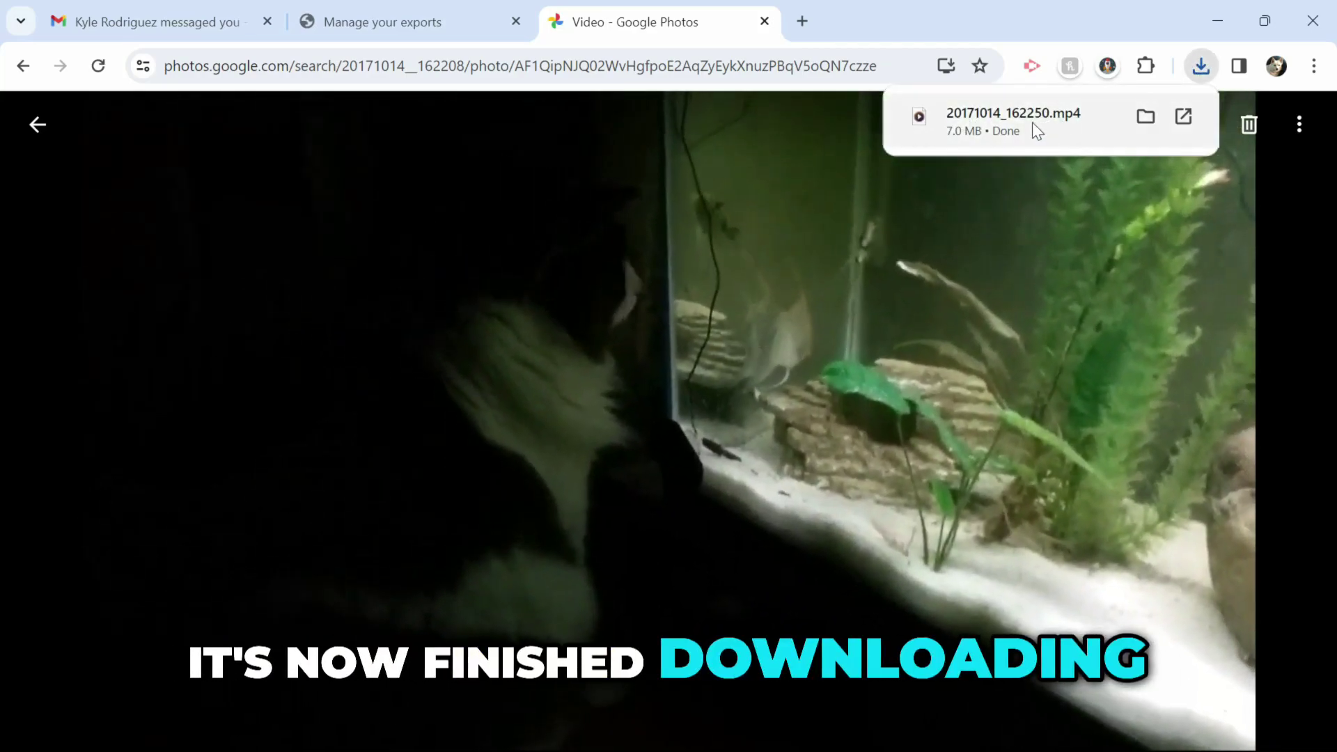
{"action": "left_click", "coordinate": [1034, 126]}
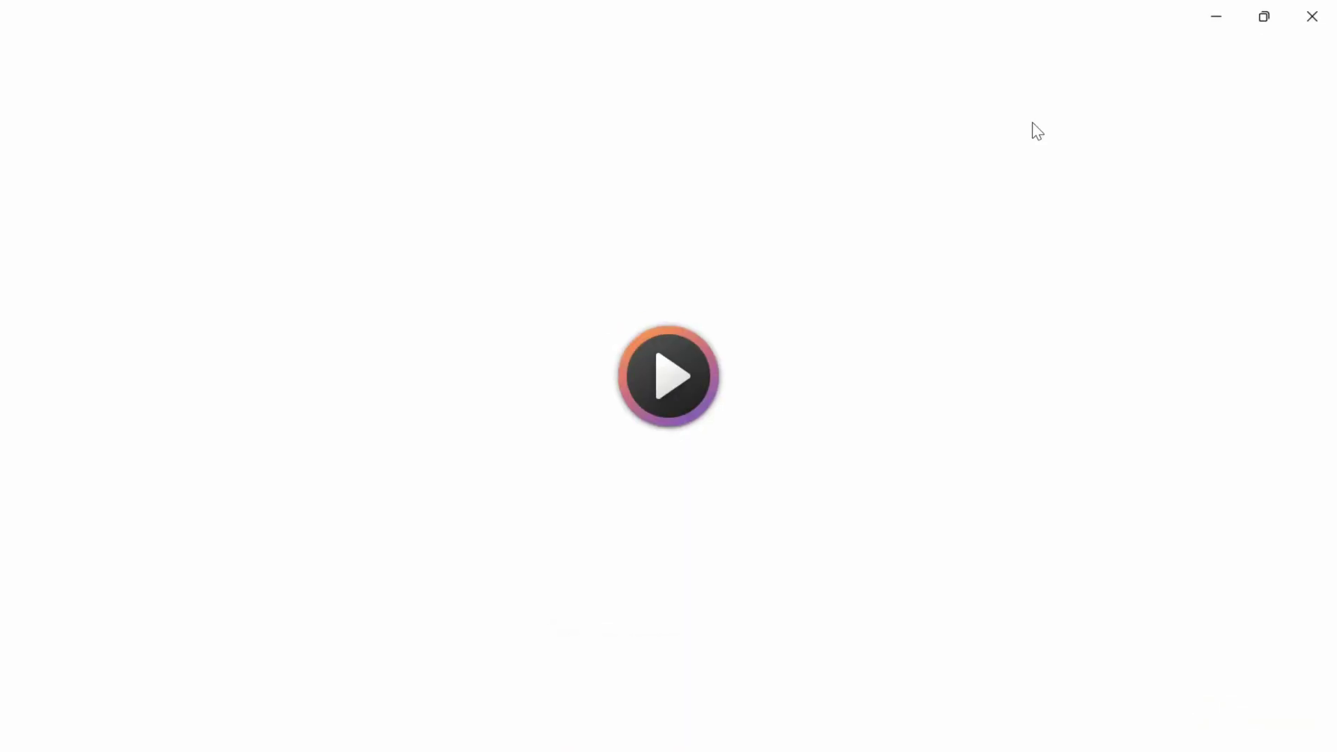